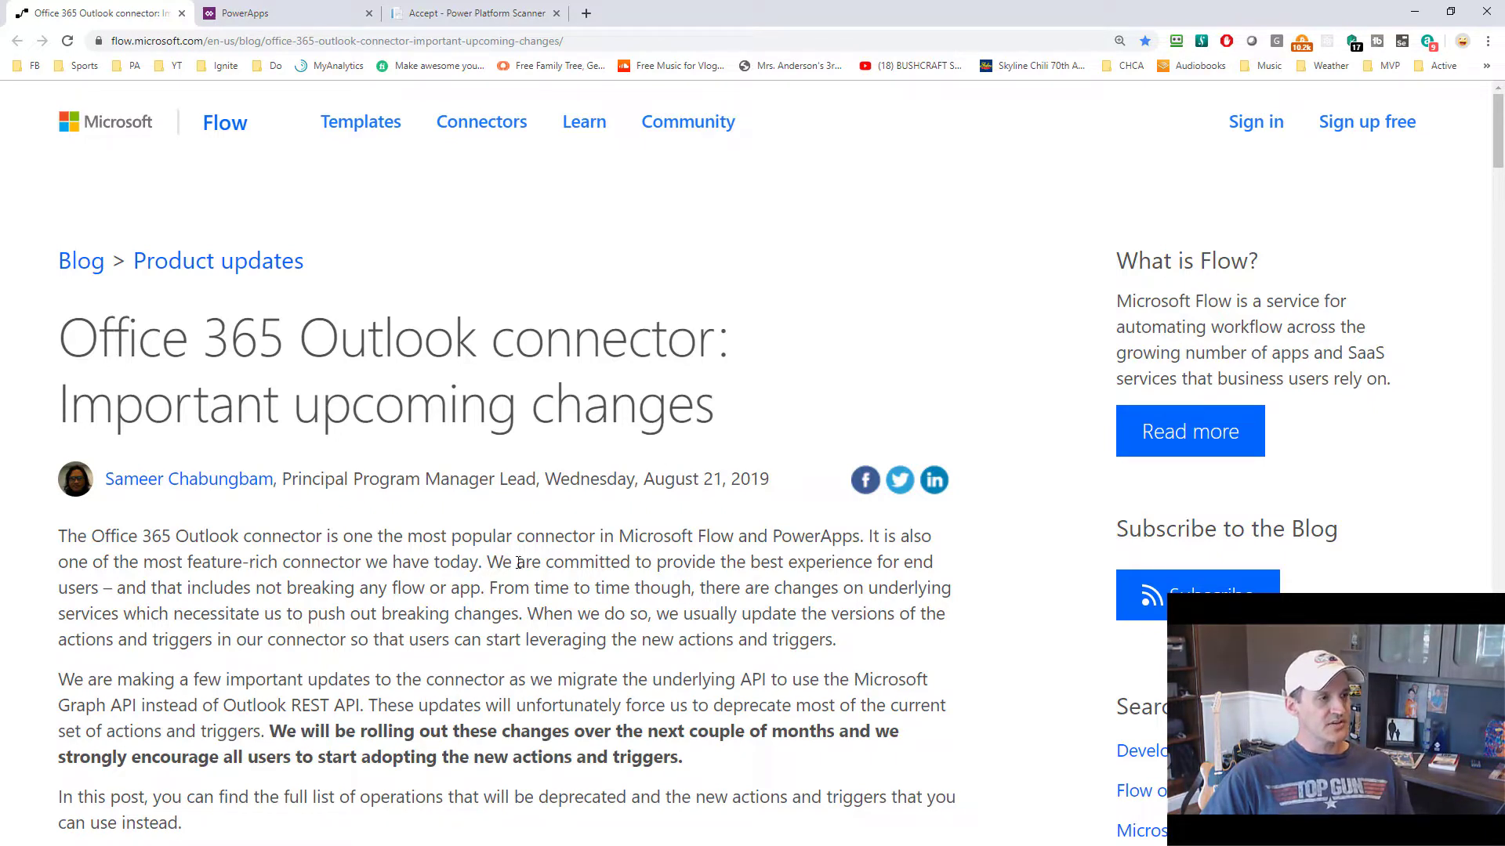
pyautogui.scroll(-4, 521, 560)
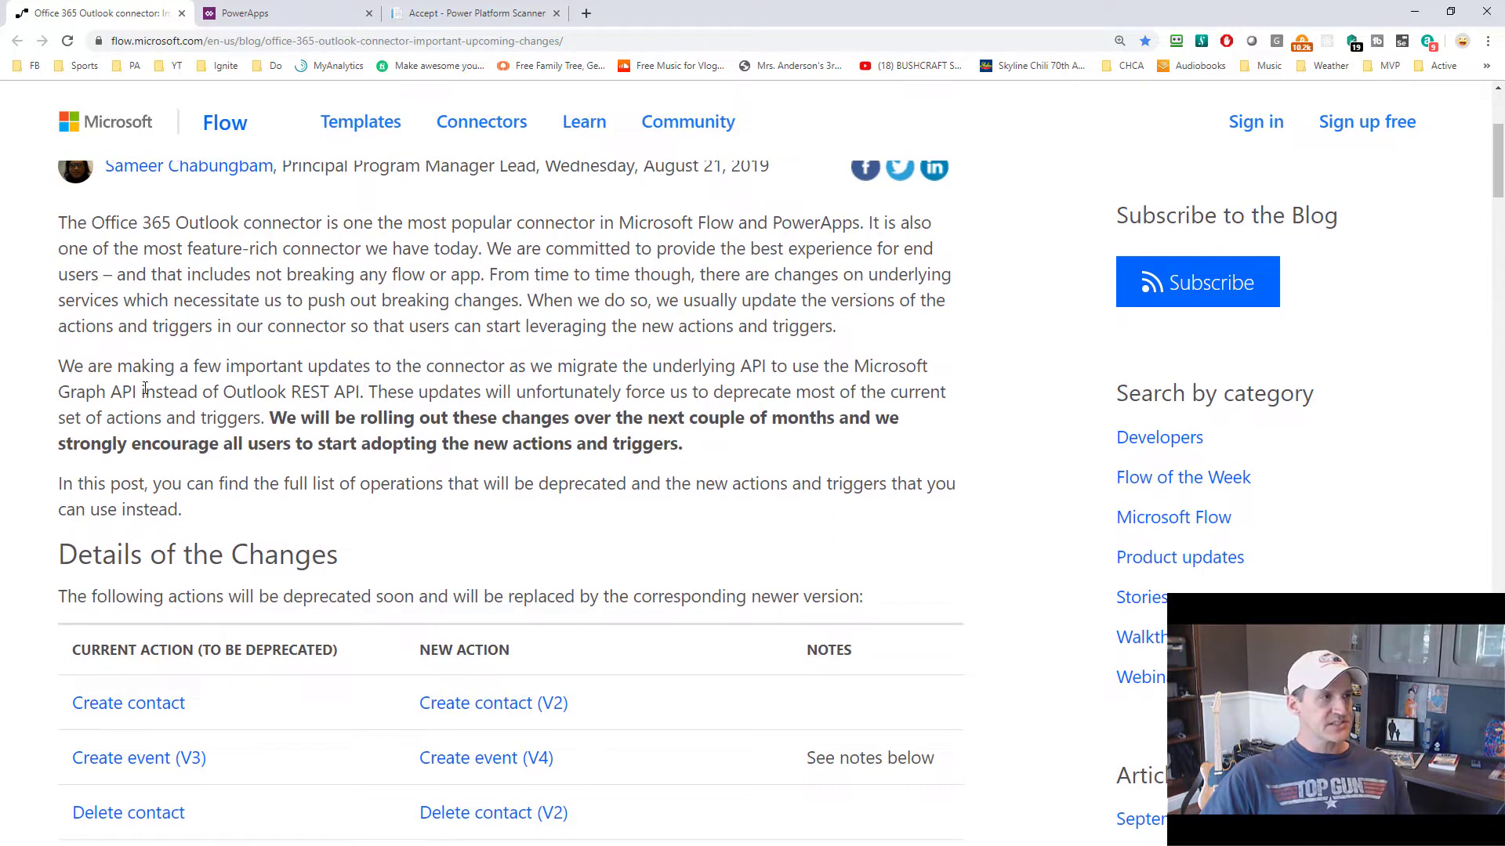
pyautogui.moveTo(144, 389); pyautogui.dragTo(365, 386)
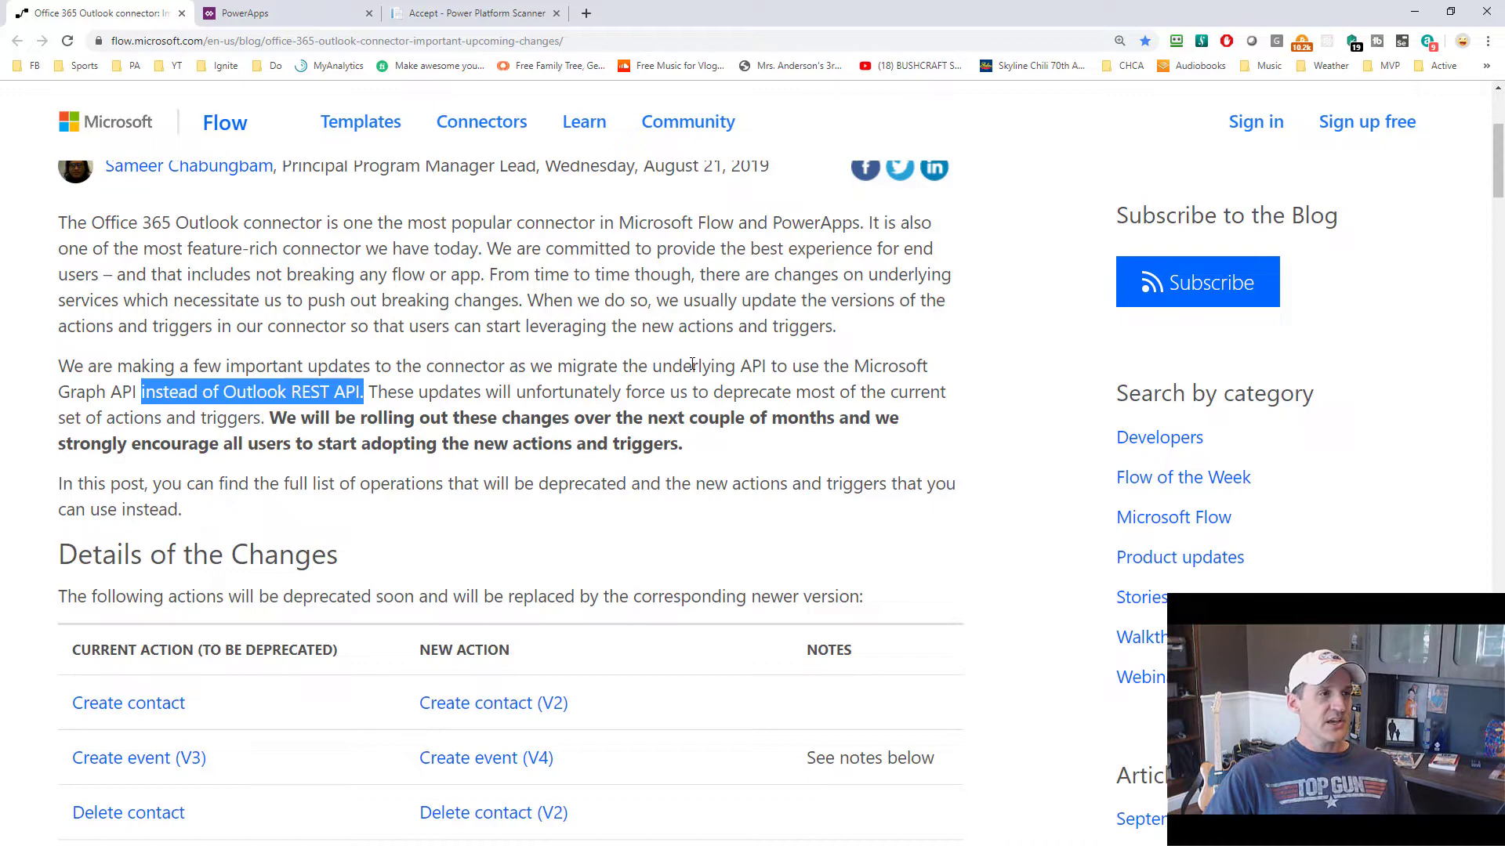
pyautogui.moveTo(654, 365); pyautogui.dragTo(204, 388)
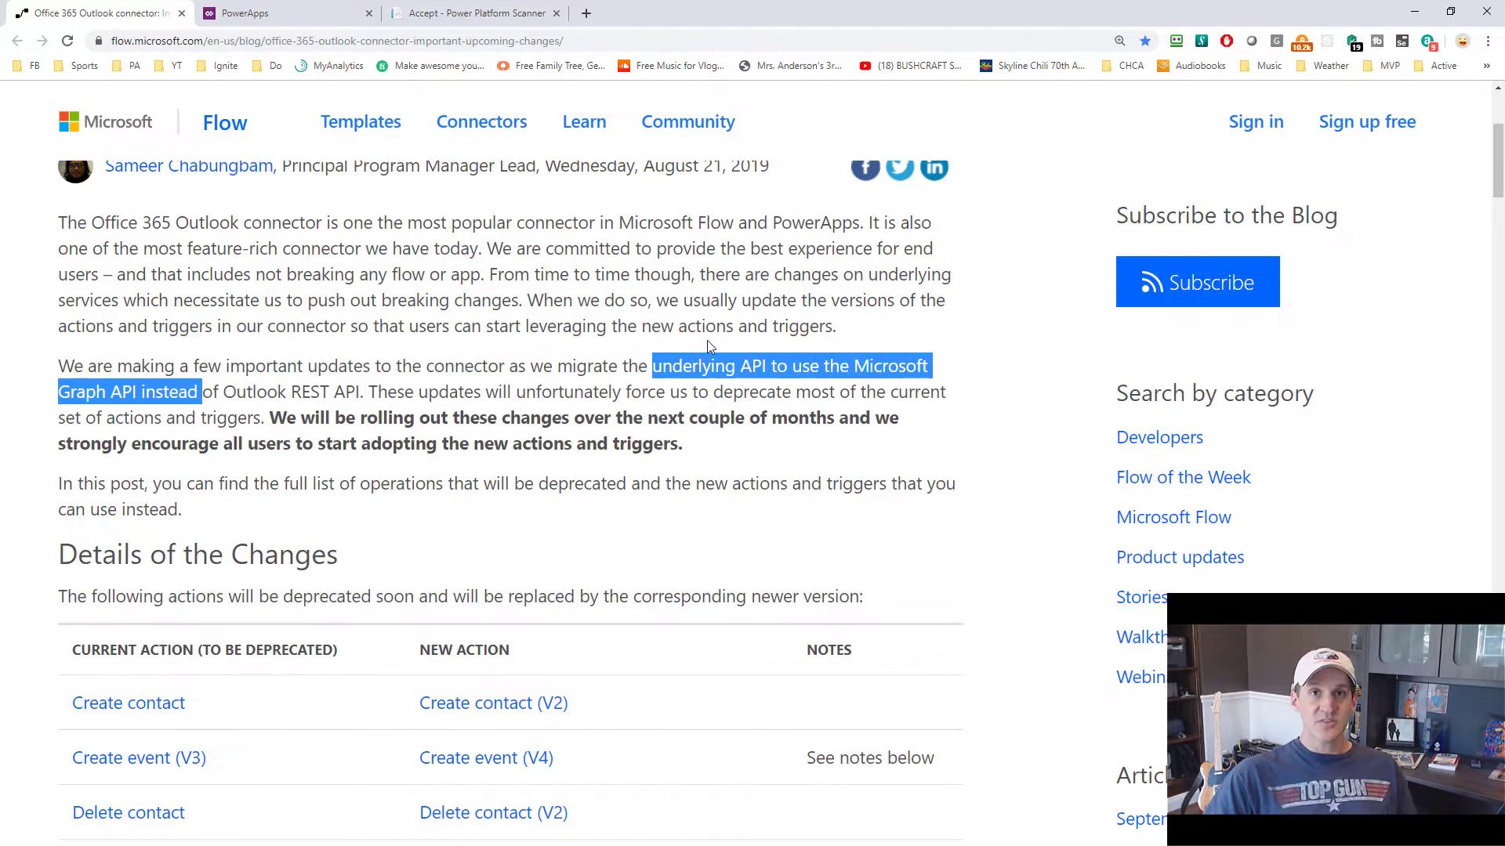
pyautogui.click(779, 437)
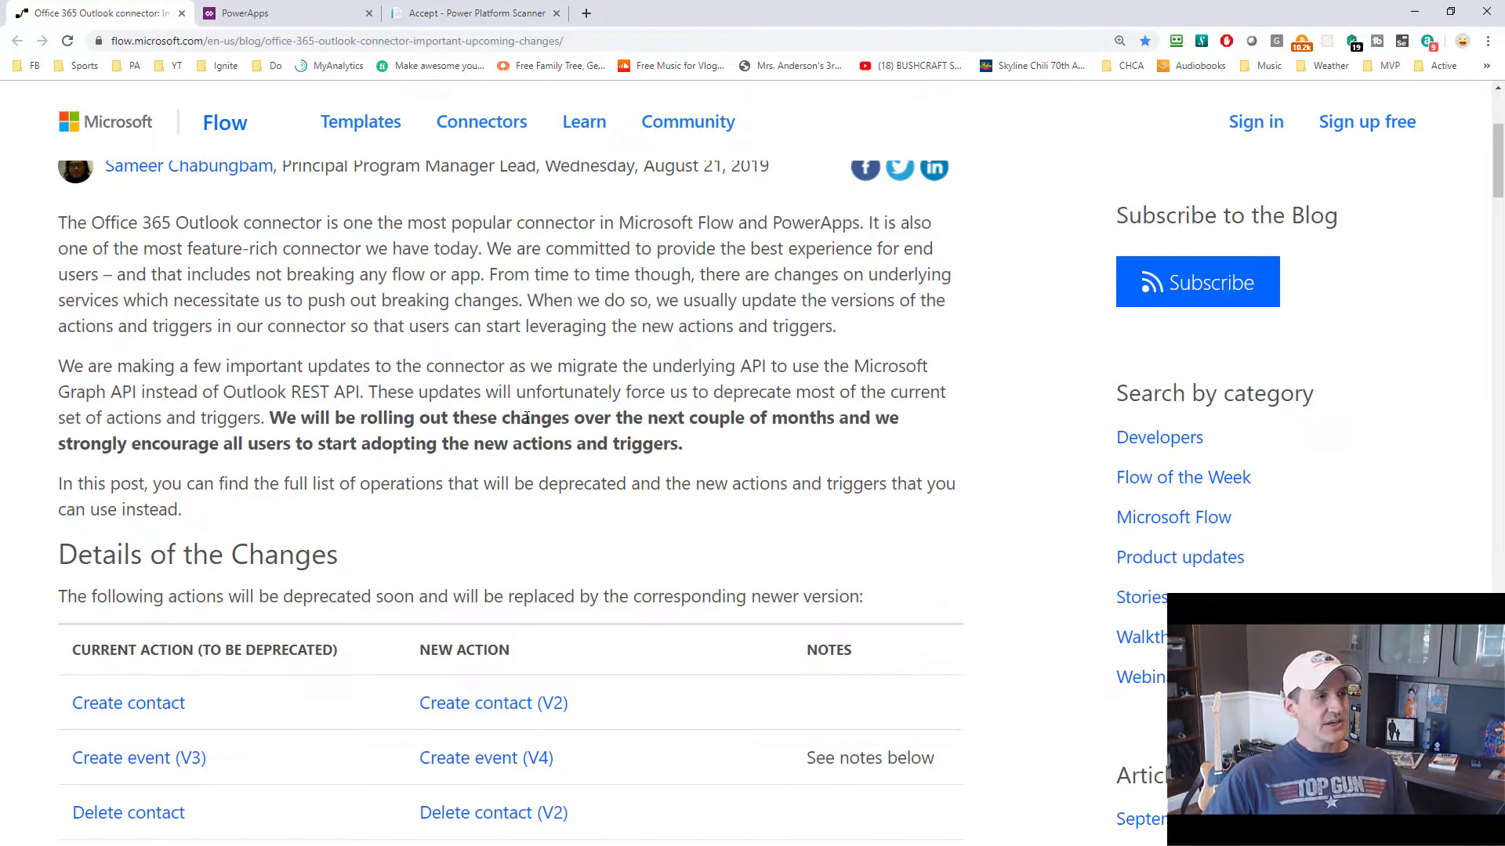
pyautogui.moveTo(523, 392); pyautogui.dragTo(265, 418)
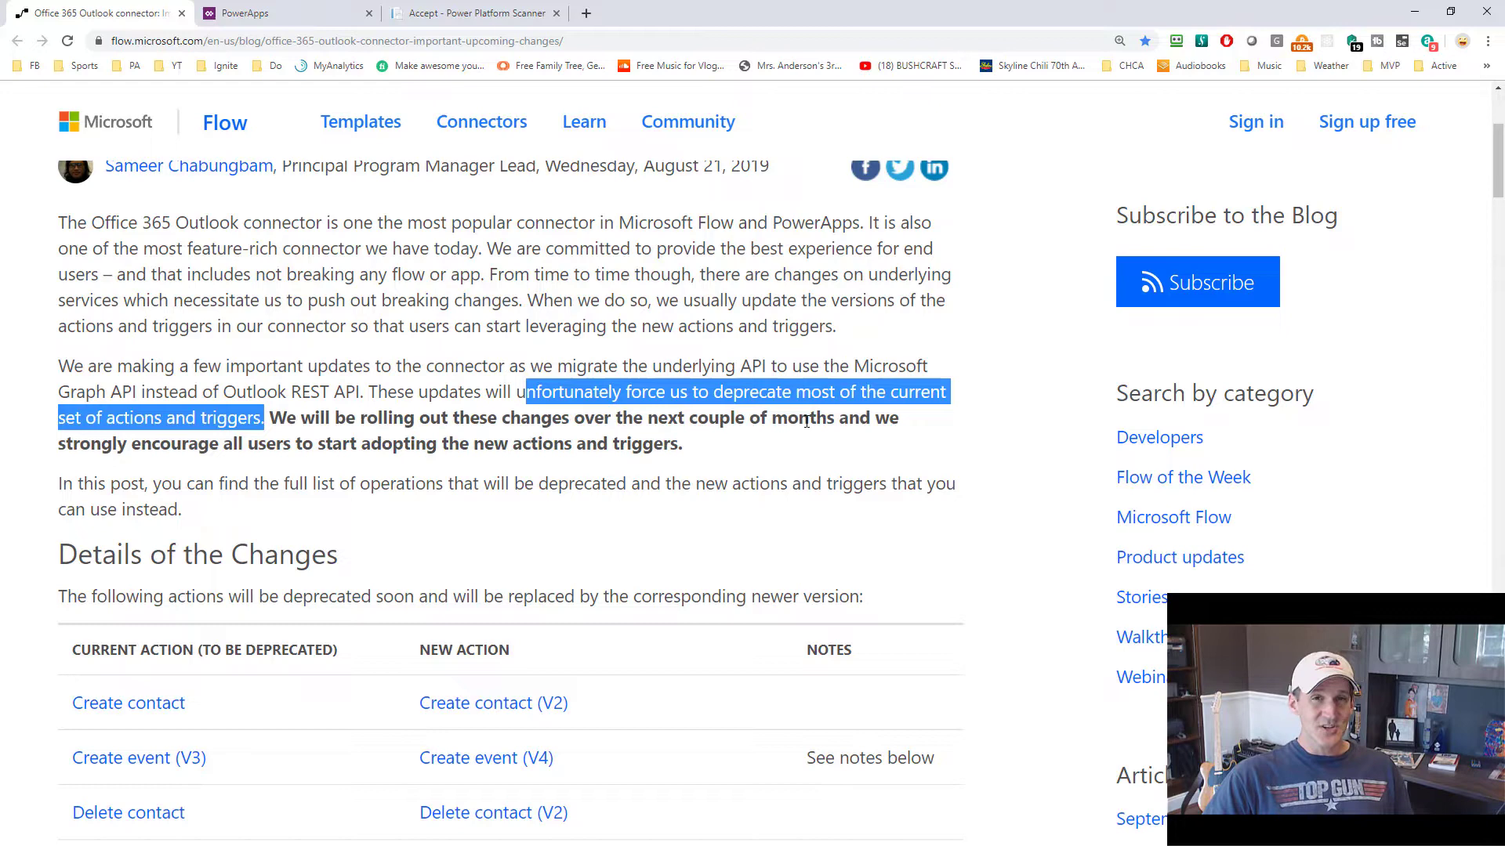
pyautogui.click(780, 439)
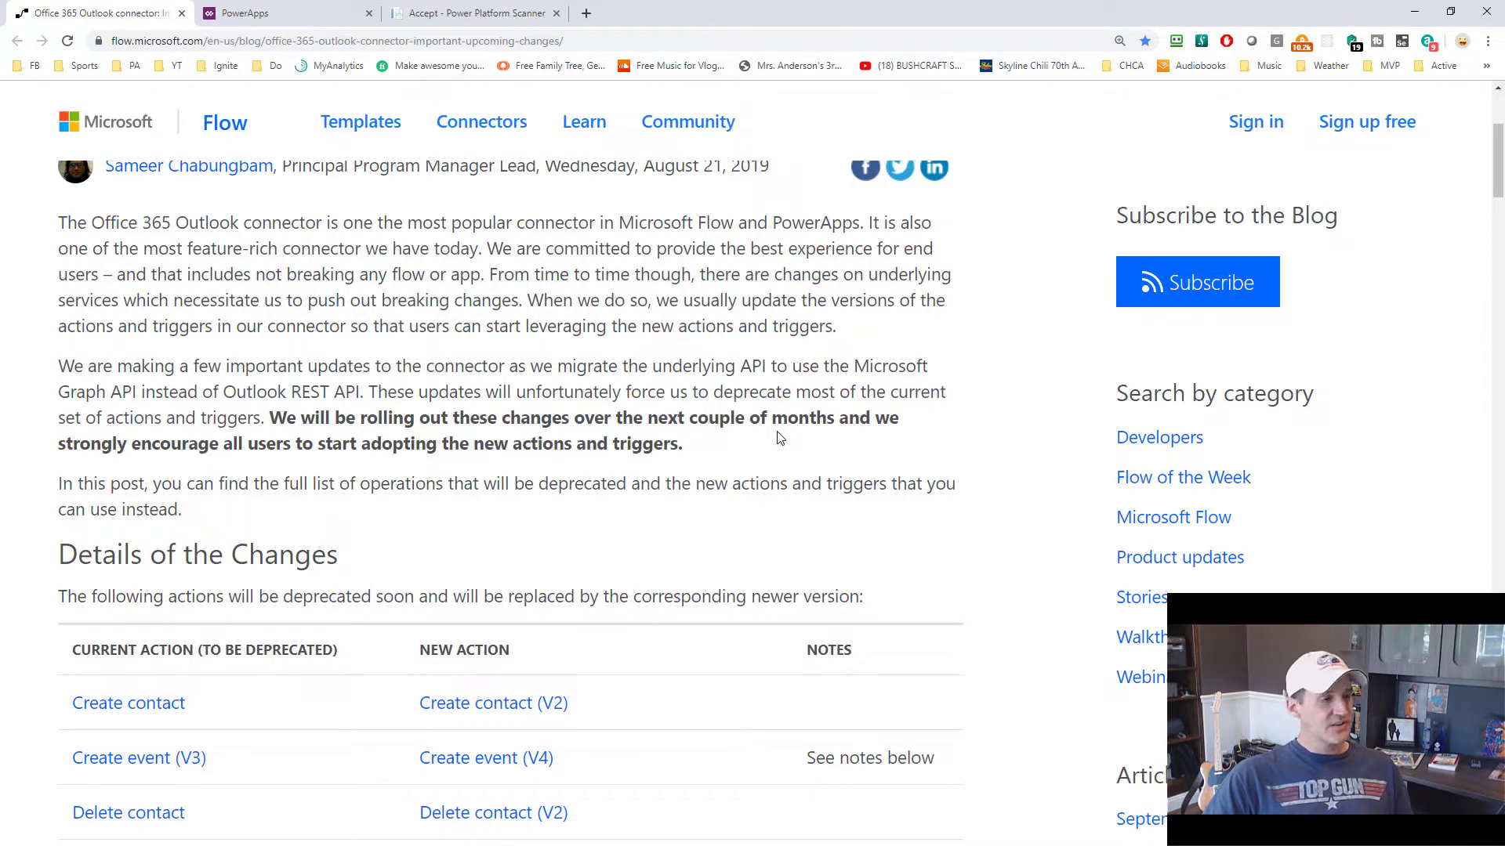
pyautogui.scroll(4, 768, 441)
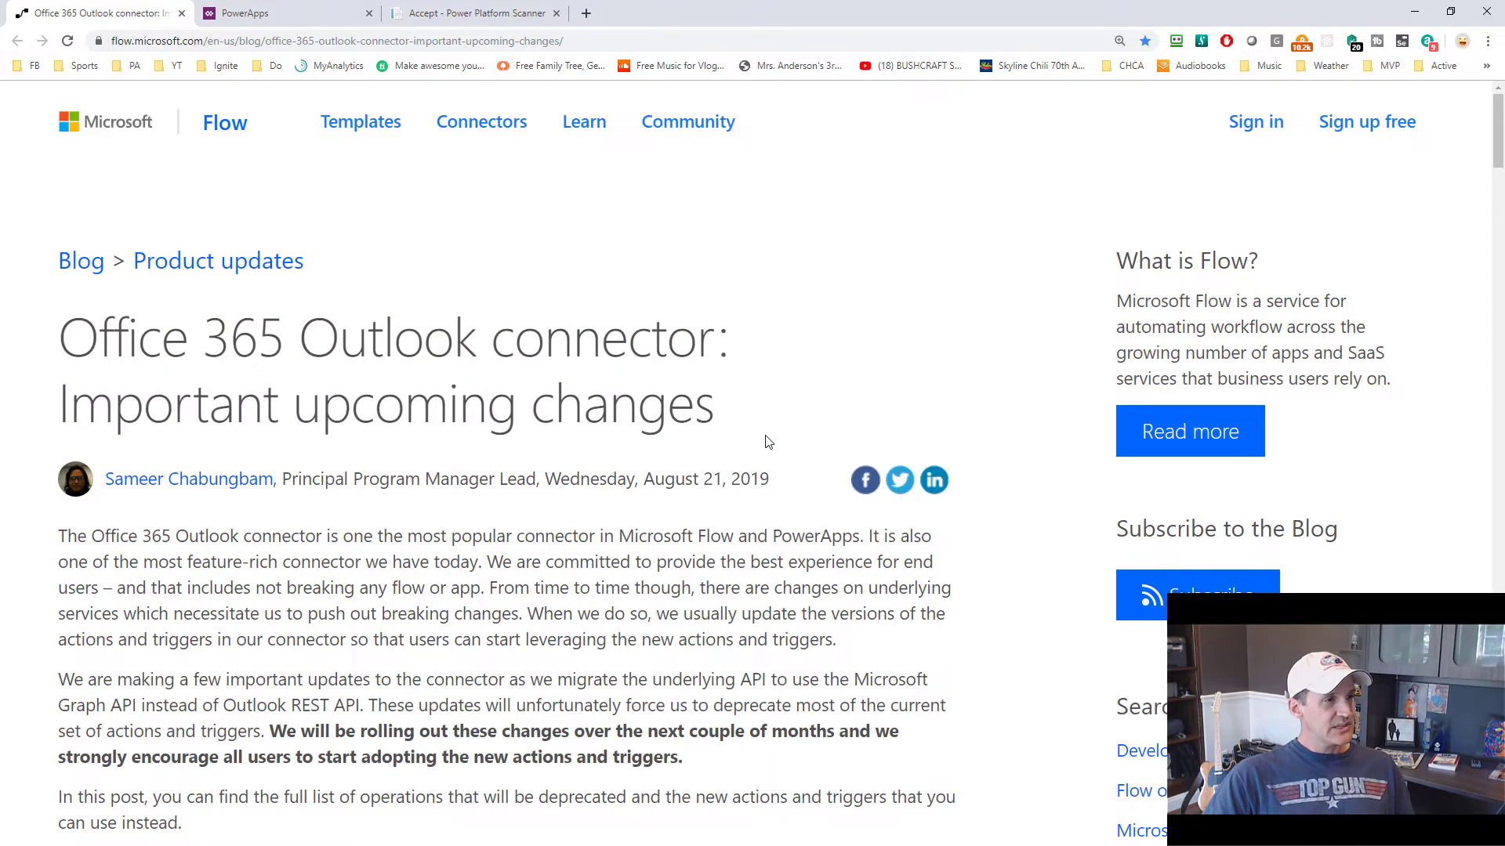
pyautogui.moveTo(645, 479); pyautogui.dragTo(722, 478)
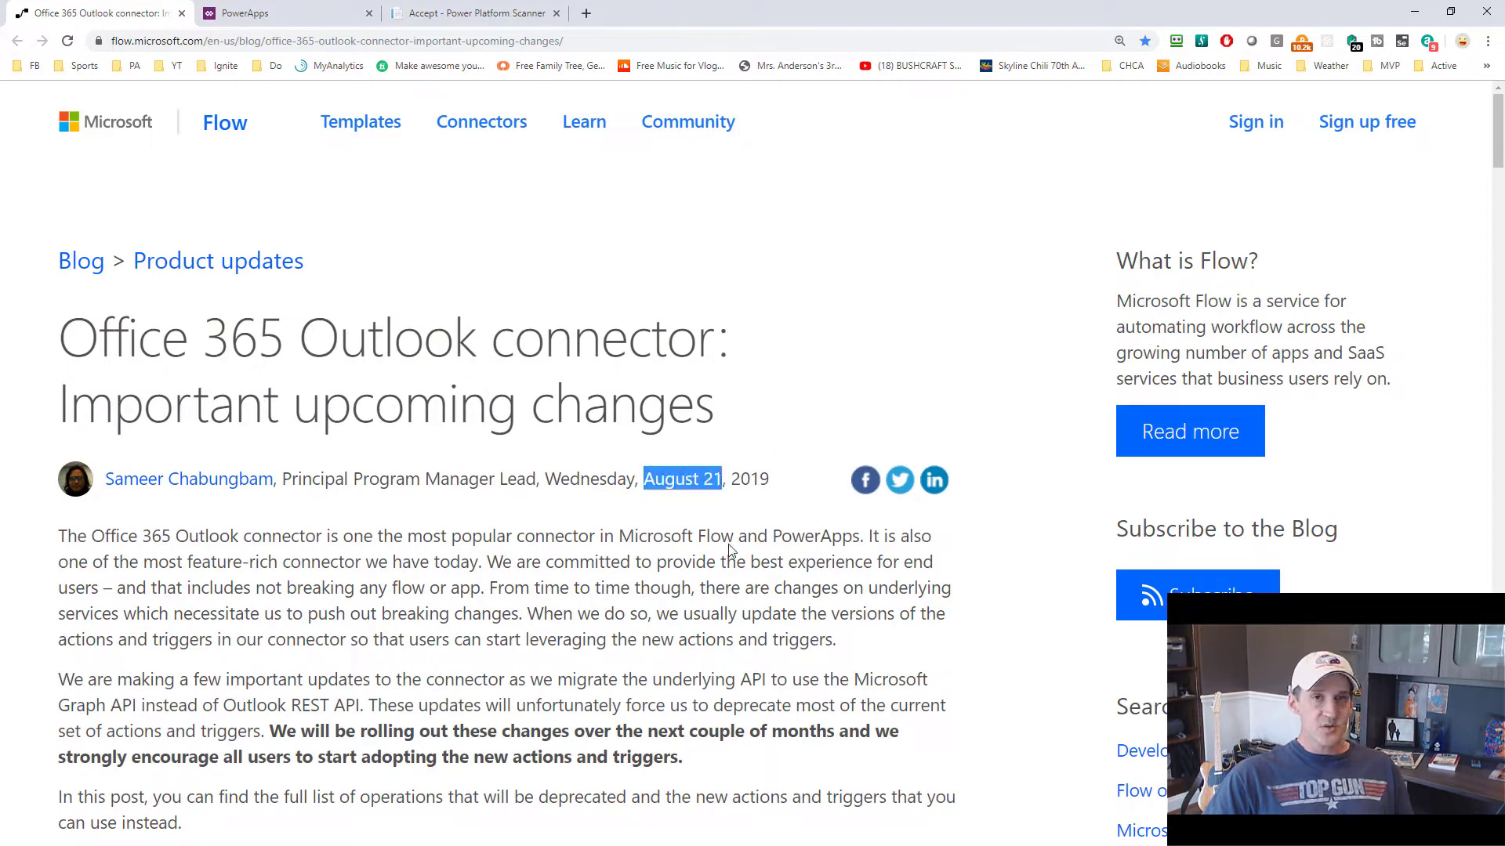
pyautogui.click(755, 641)
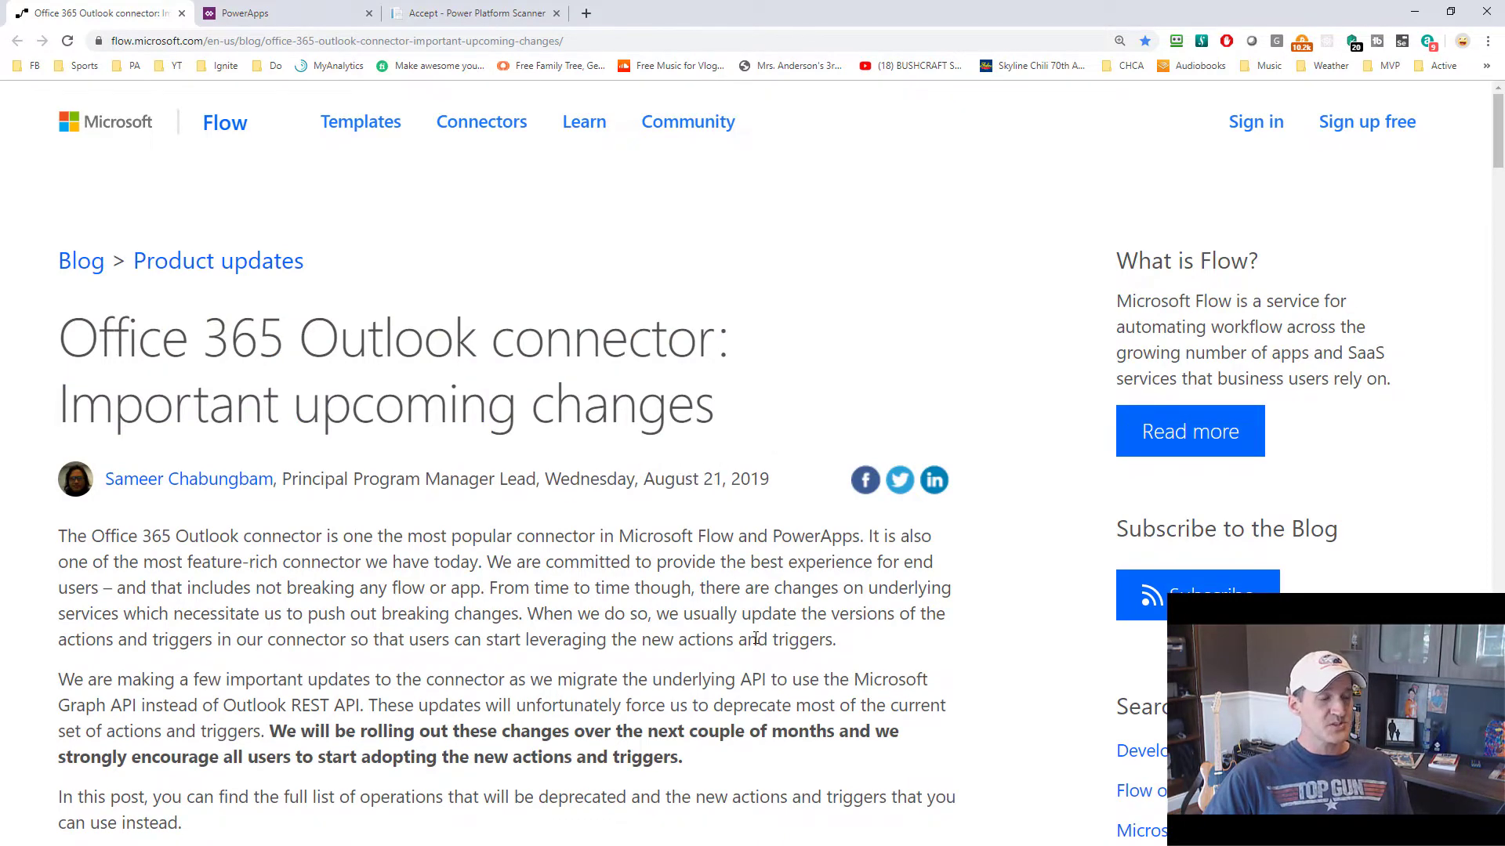
pyautogui.scroll(-2, 755, 638)
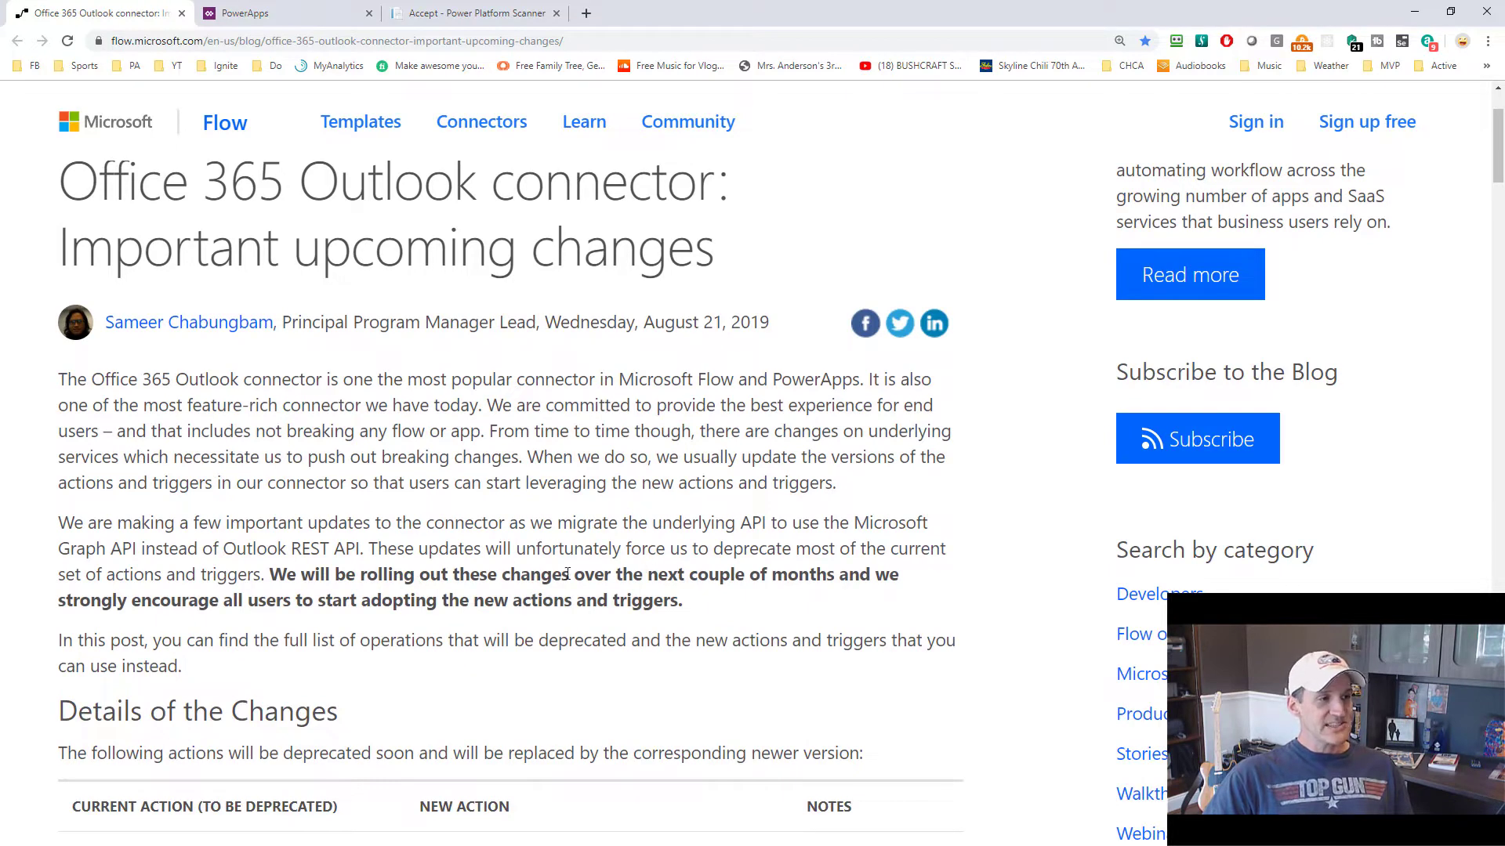
pyautogui.moveTo(569, 574); pyautogui.dragTo(678, 603)
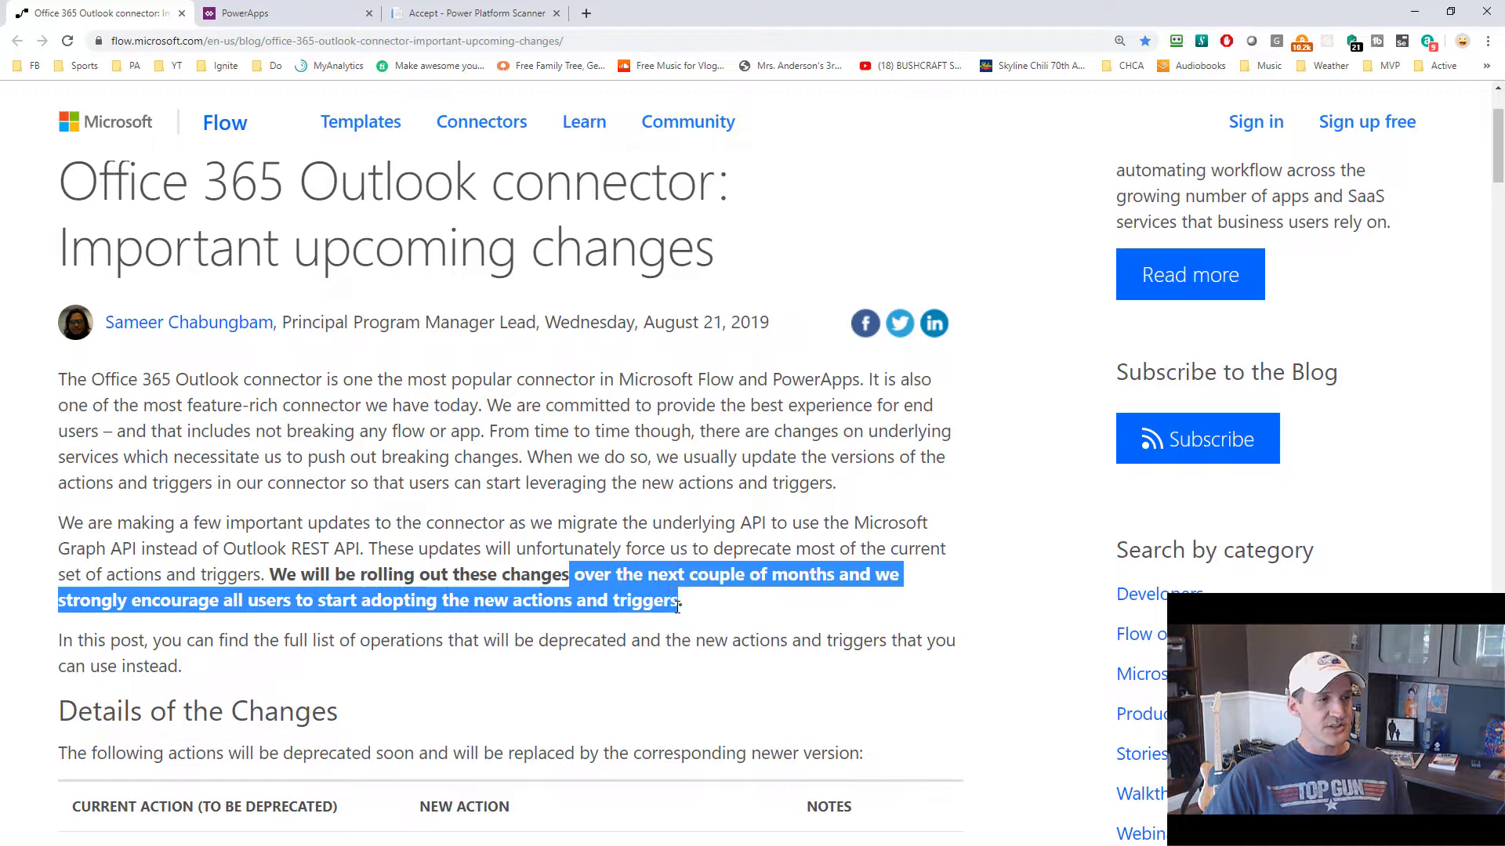
pyautogui.click(797, 605)
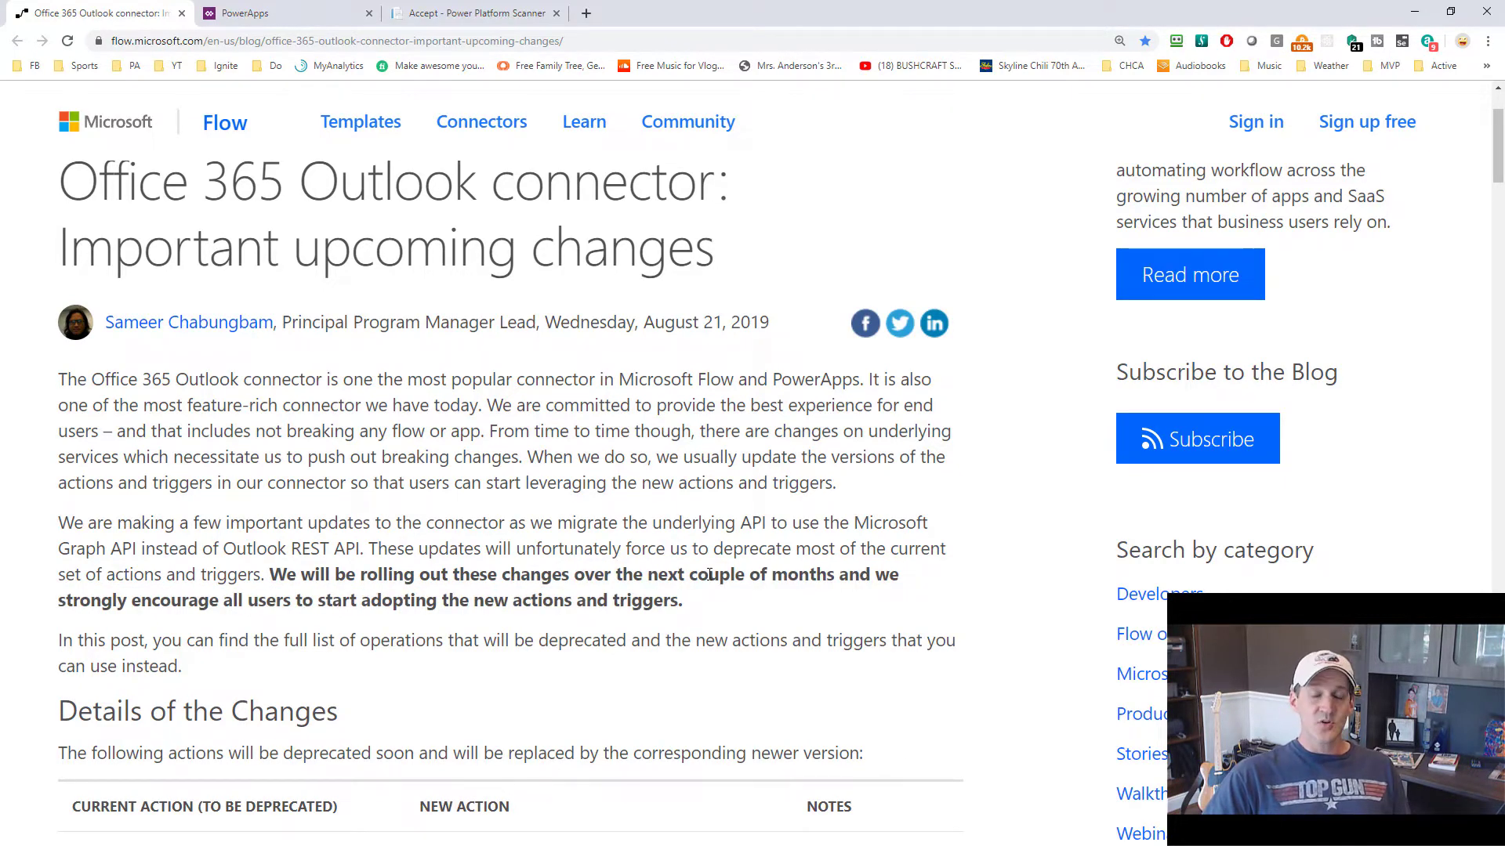
# Step: Scroll through the table pairing deprecated Outlook actions with their V2–V4 replacements
pyautogui.scroll(-7, 709, 574)
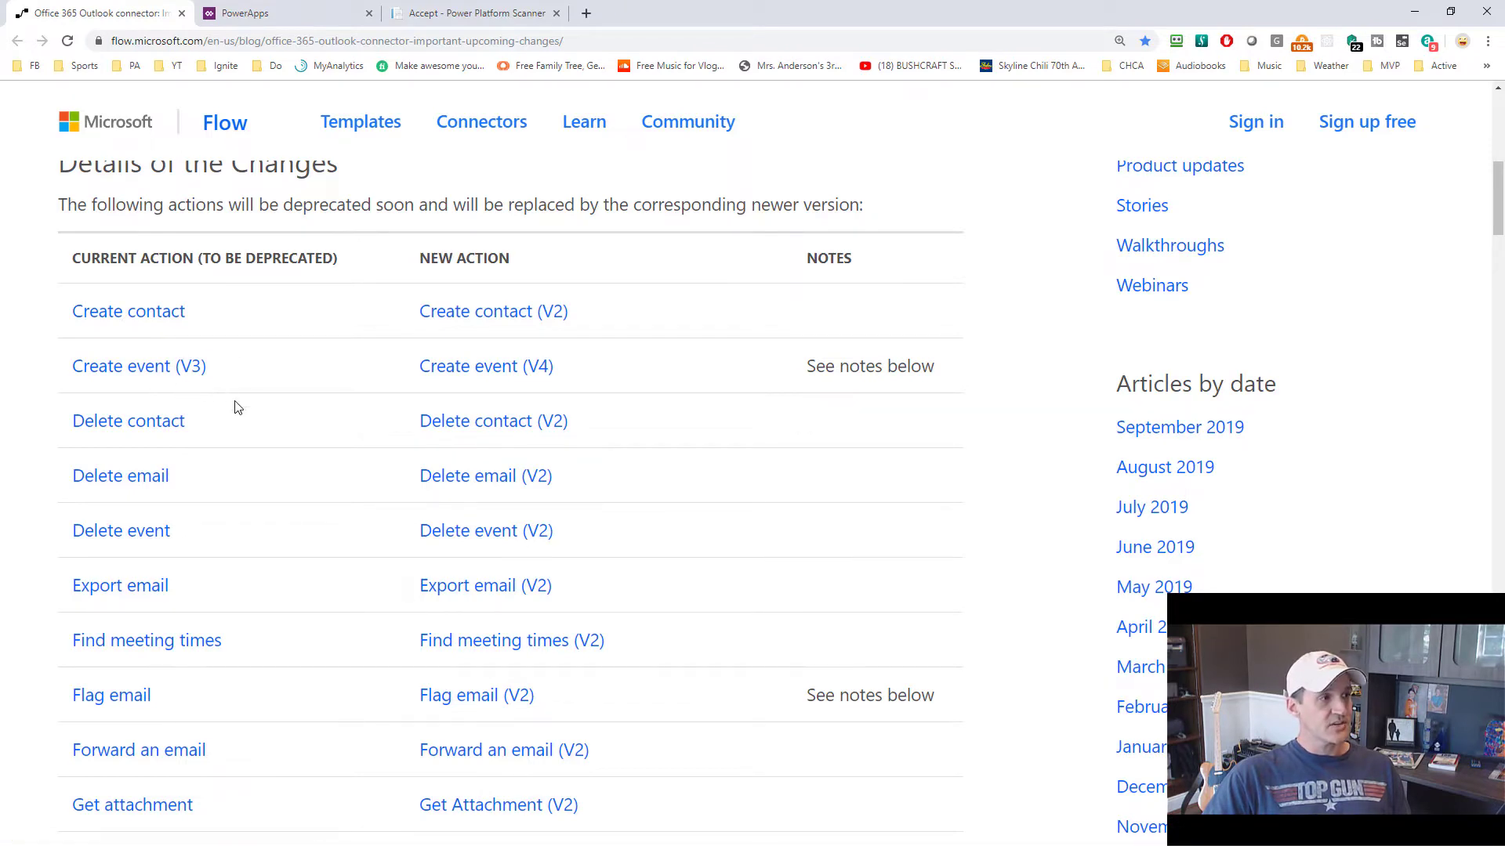
pyautogui.scroll(-7, 259, 608)
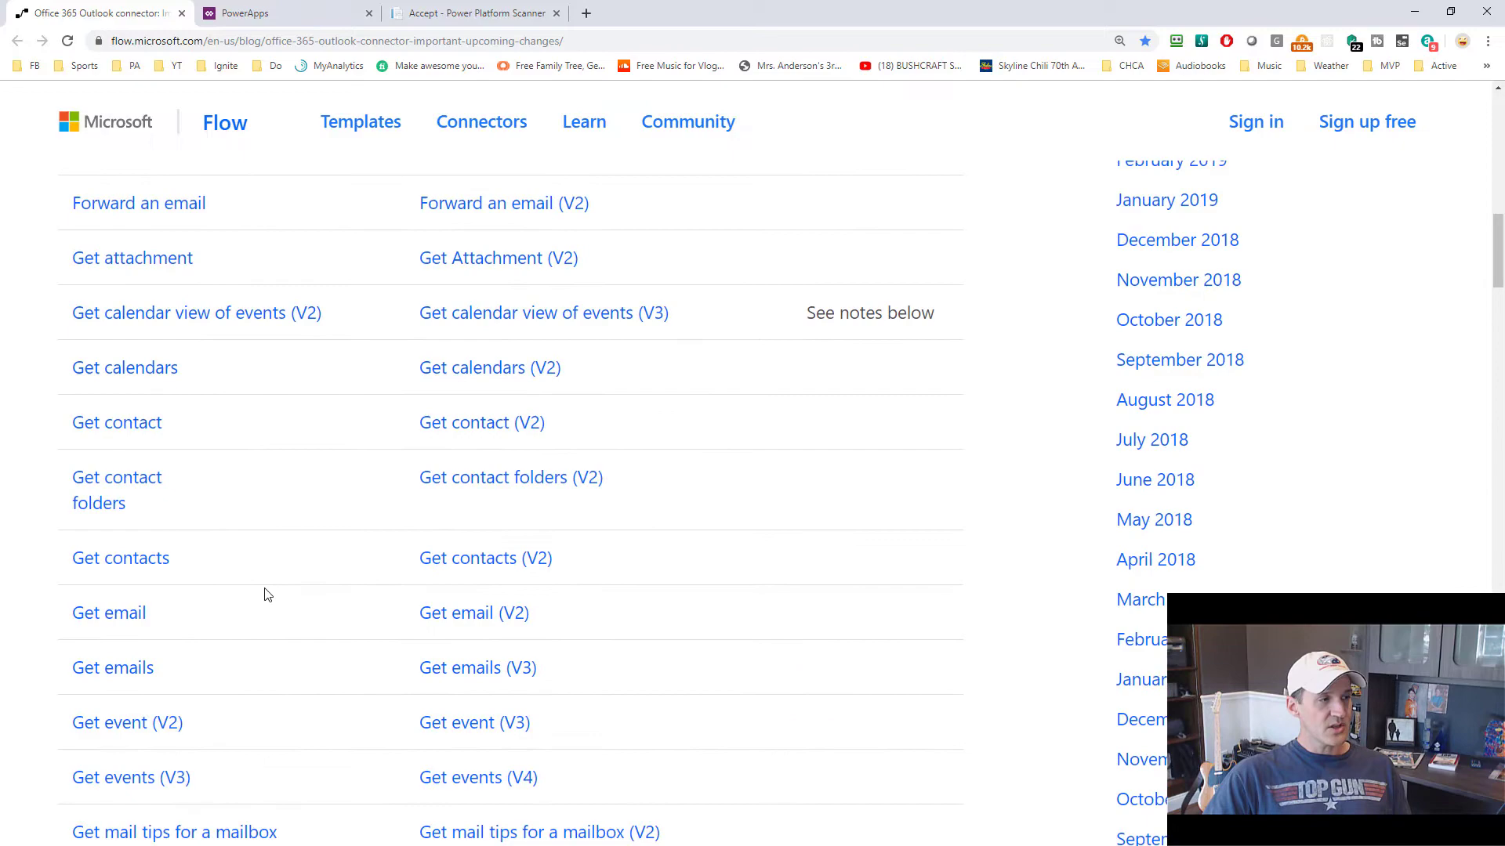
pyautogui.scroll(-3, 267, 596)
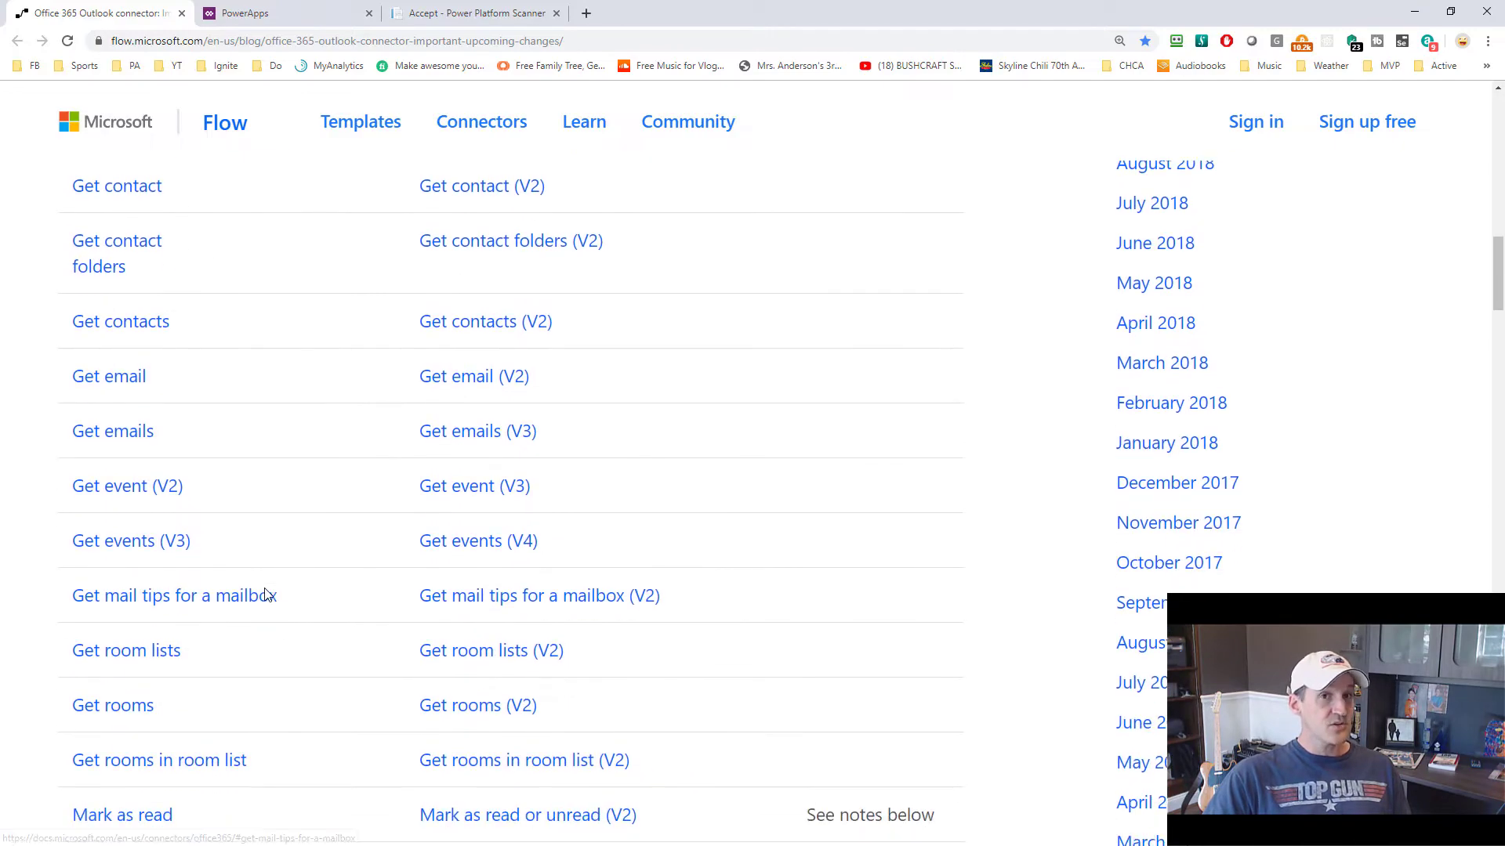
pyautogui.scroll(-2, 263, 594)
pyautogui.scroll(18, 263, 589)
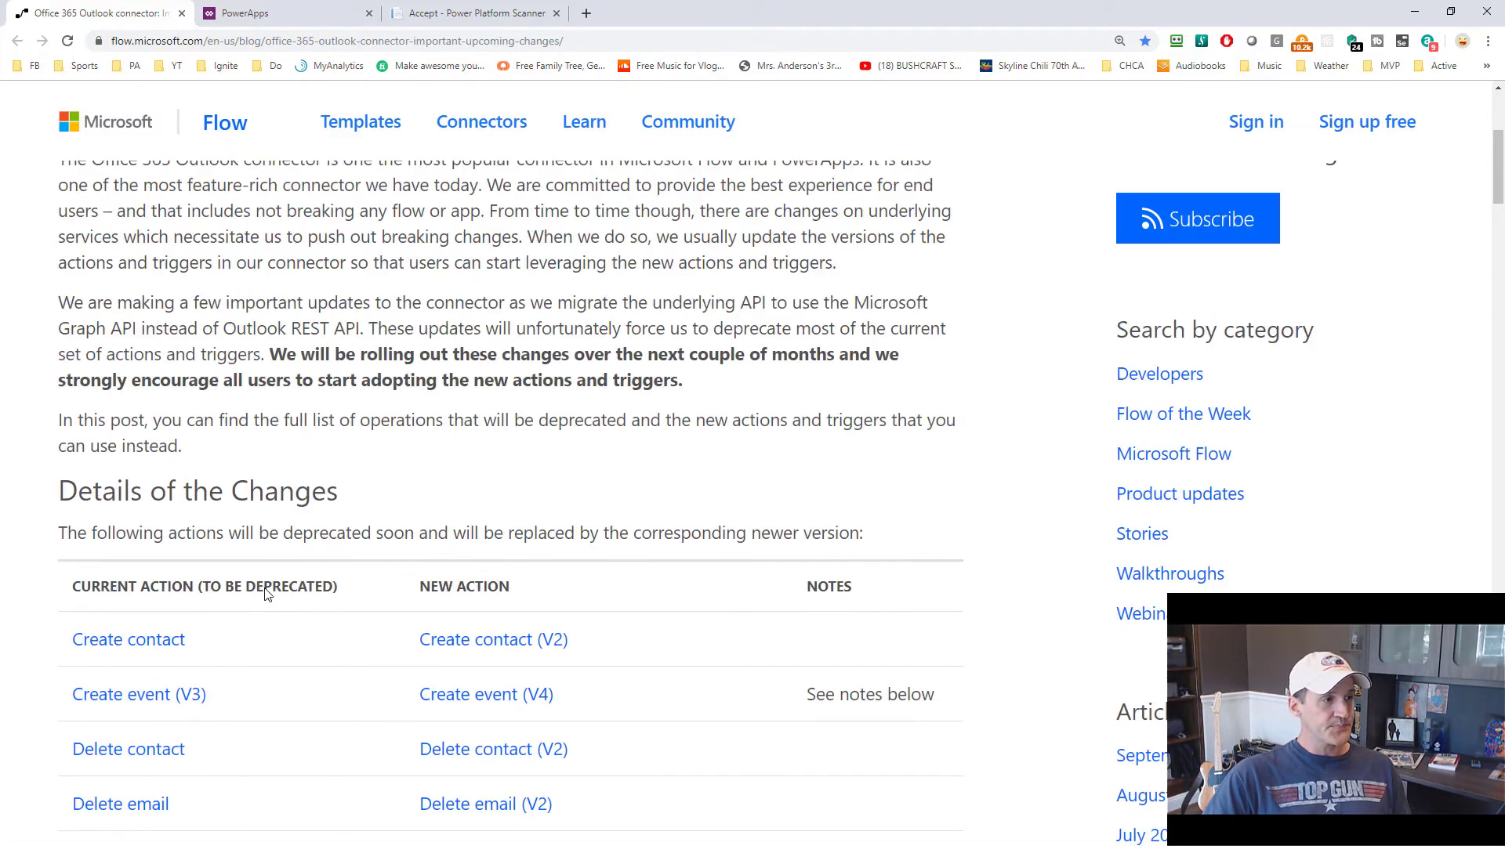
pyautogui.scroll(-4, 437, 518)
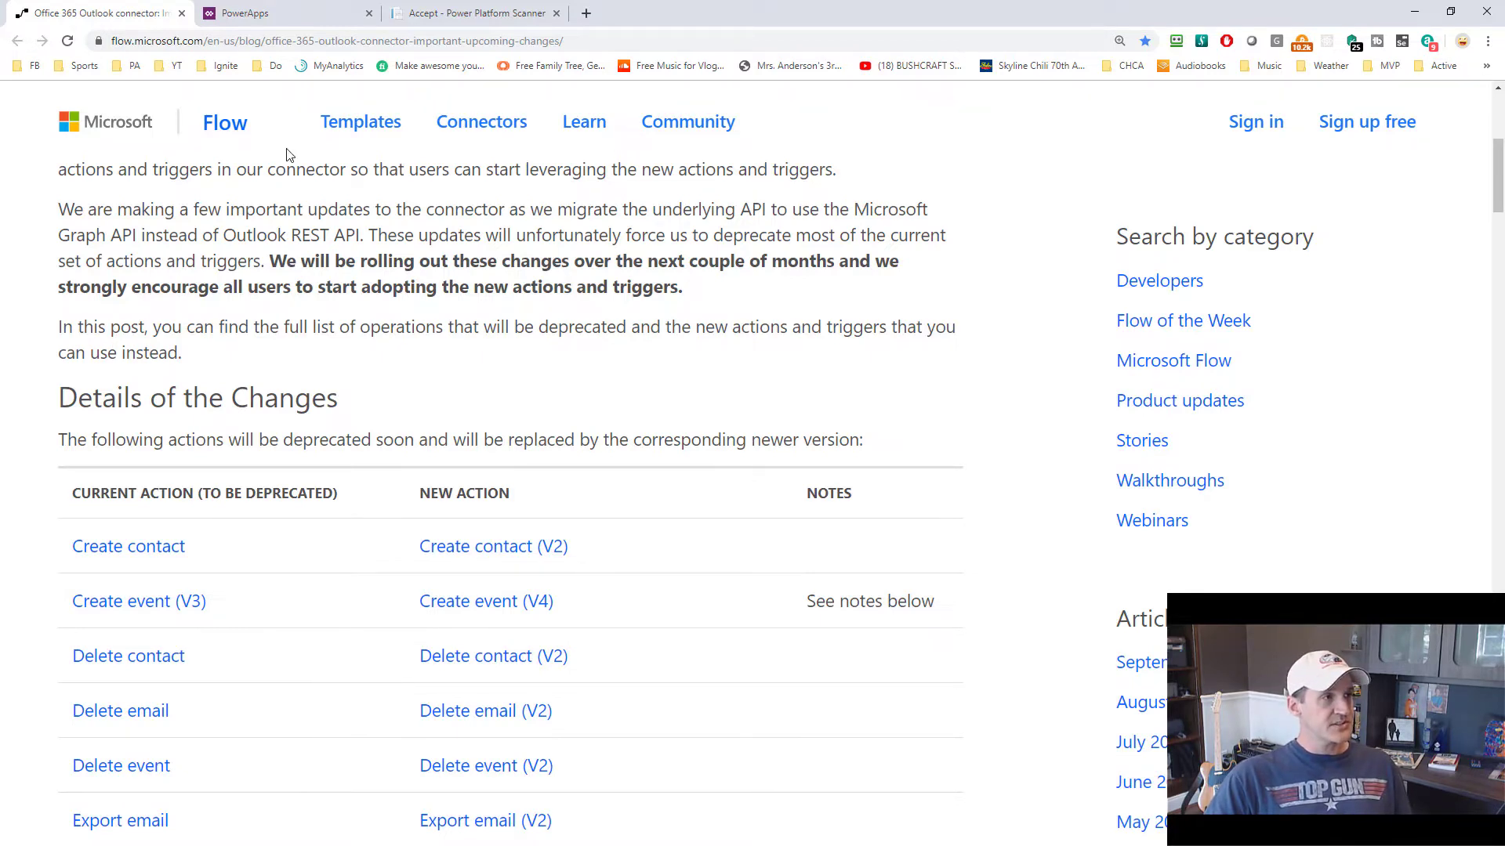
# Step: Open the Export package (preview) page for the Company Pulse app in PowerApps
pyautogui.click(267, 17)
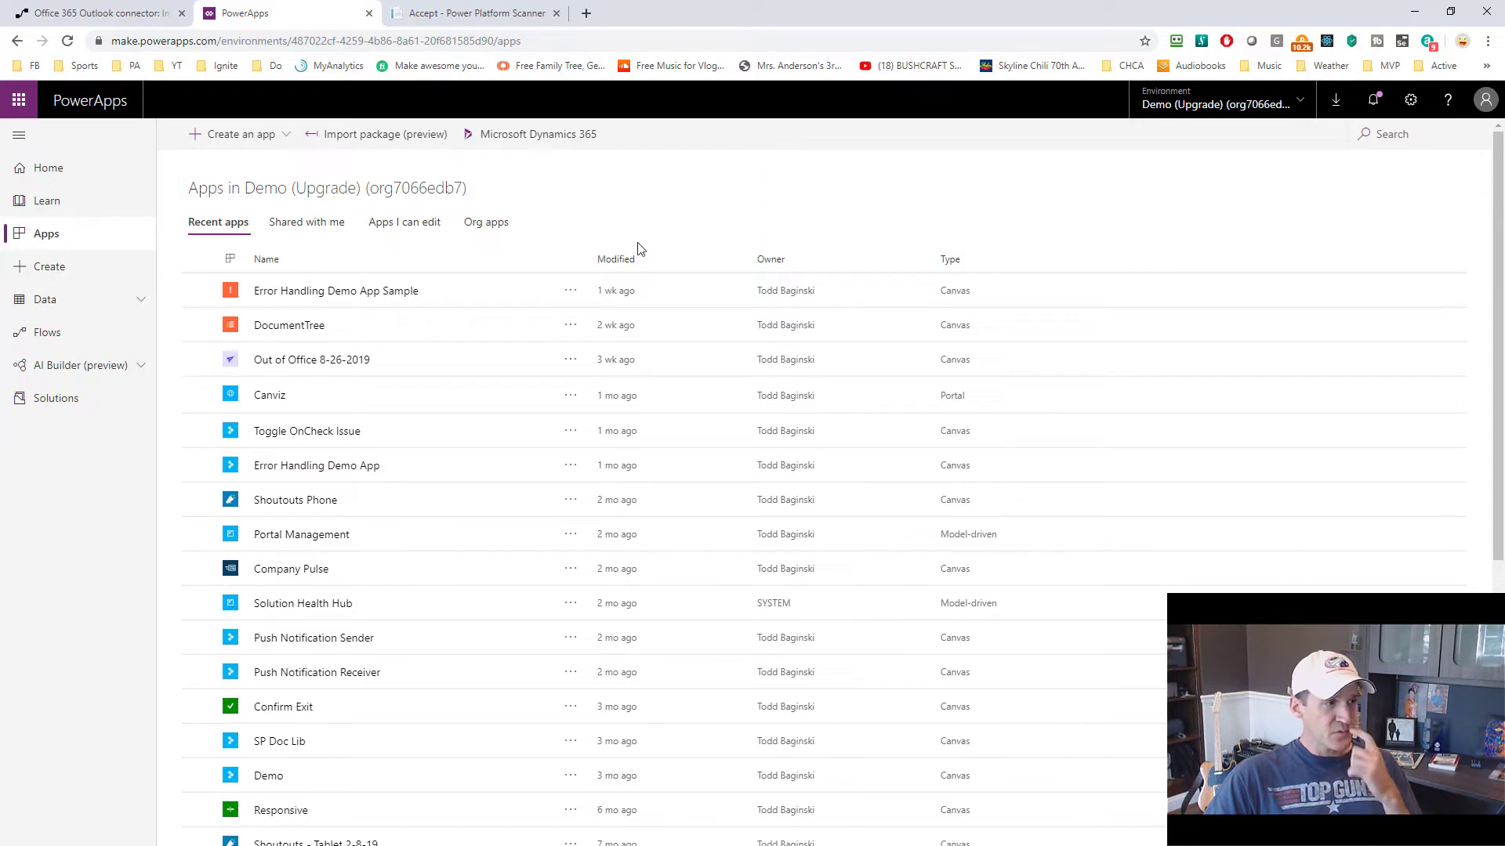
pyautogui.click(570, 572)
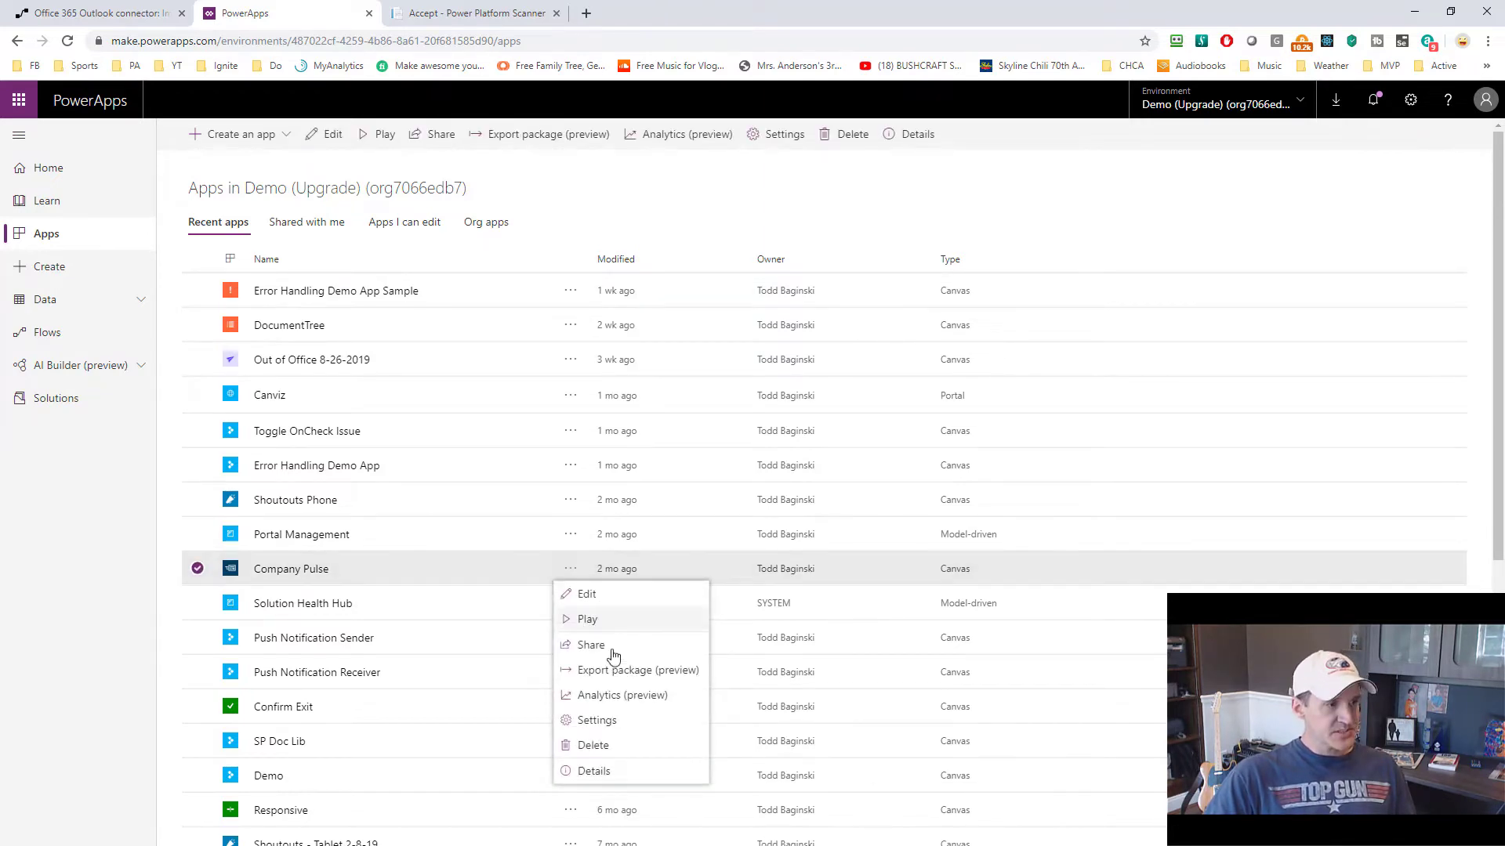
pyautogui.click(635, 671)
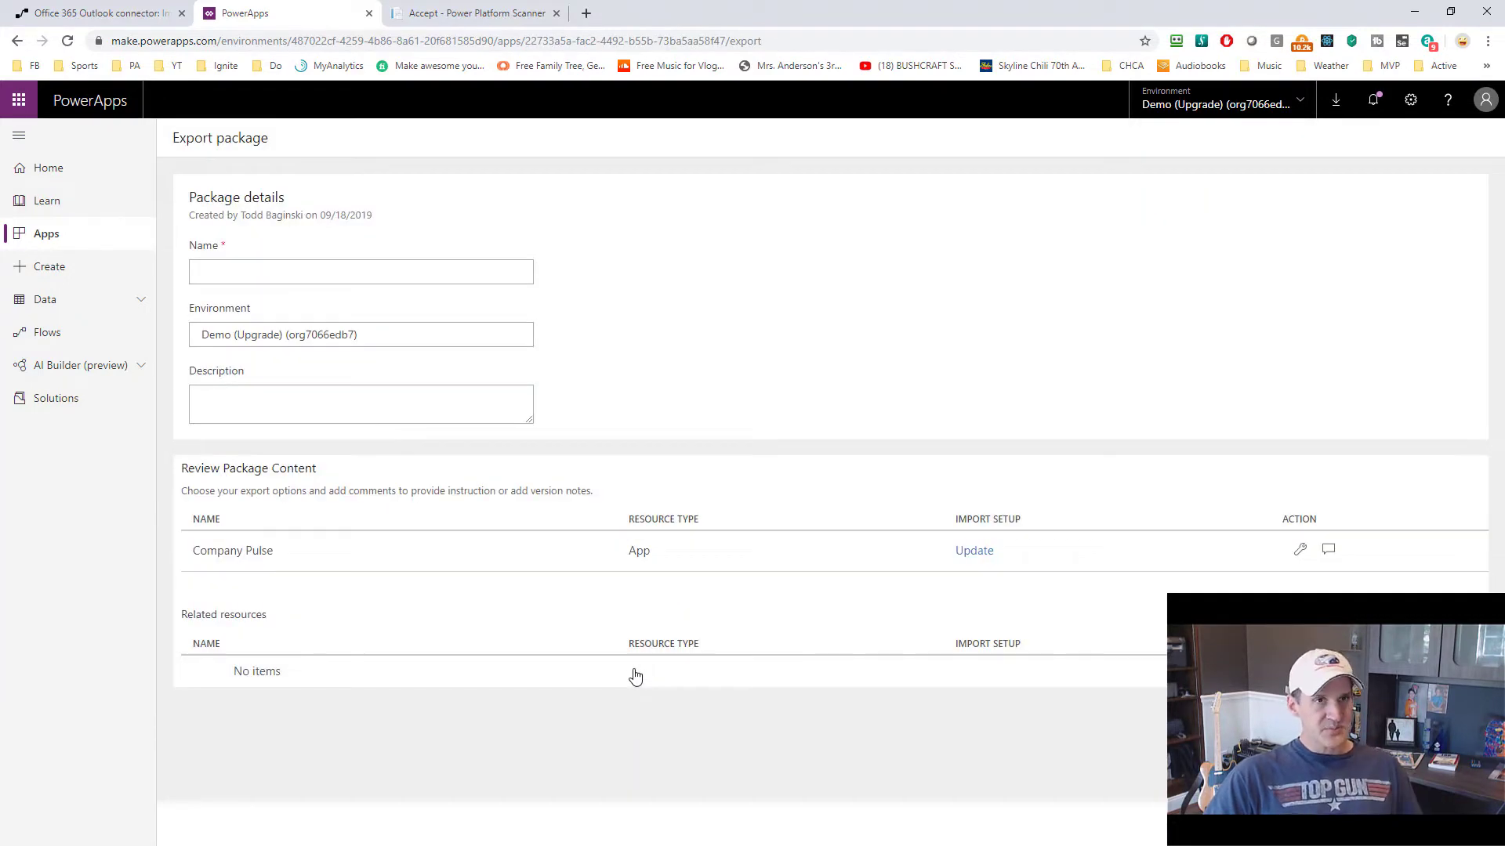
# Step: Set the app's import setup to Create as new and move to the package Name field
pyautogui.click(1300, 550)
pyautogui.click(1173, 232)
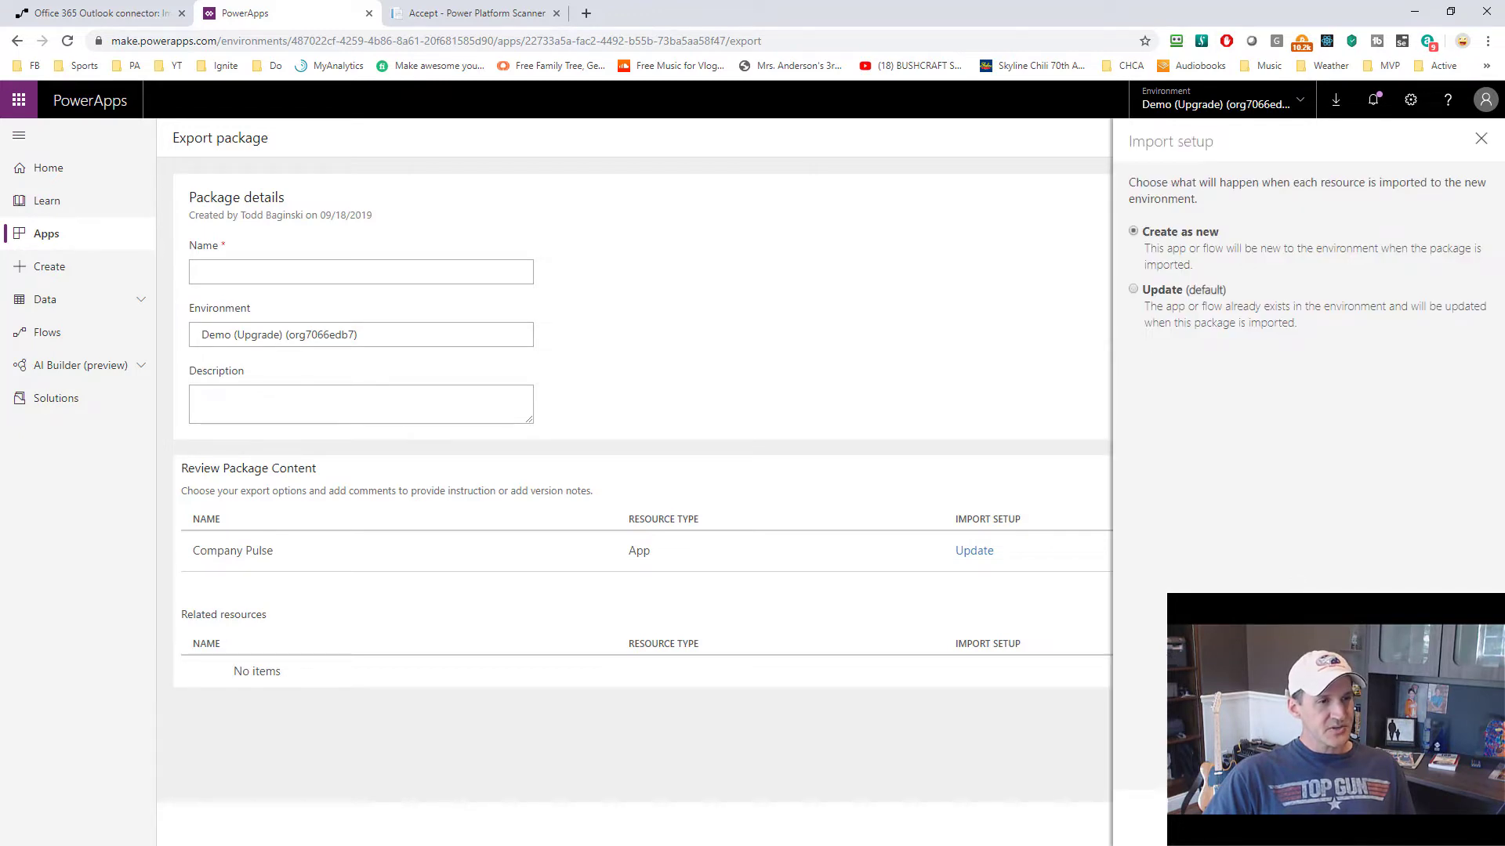
pyautogui.click(300, 276)
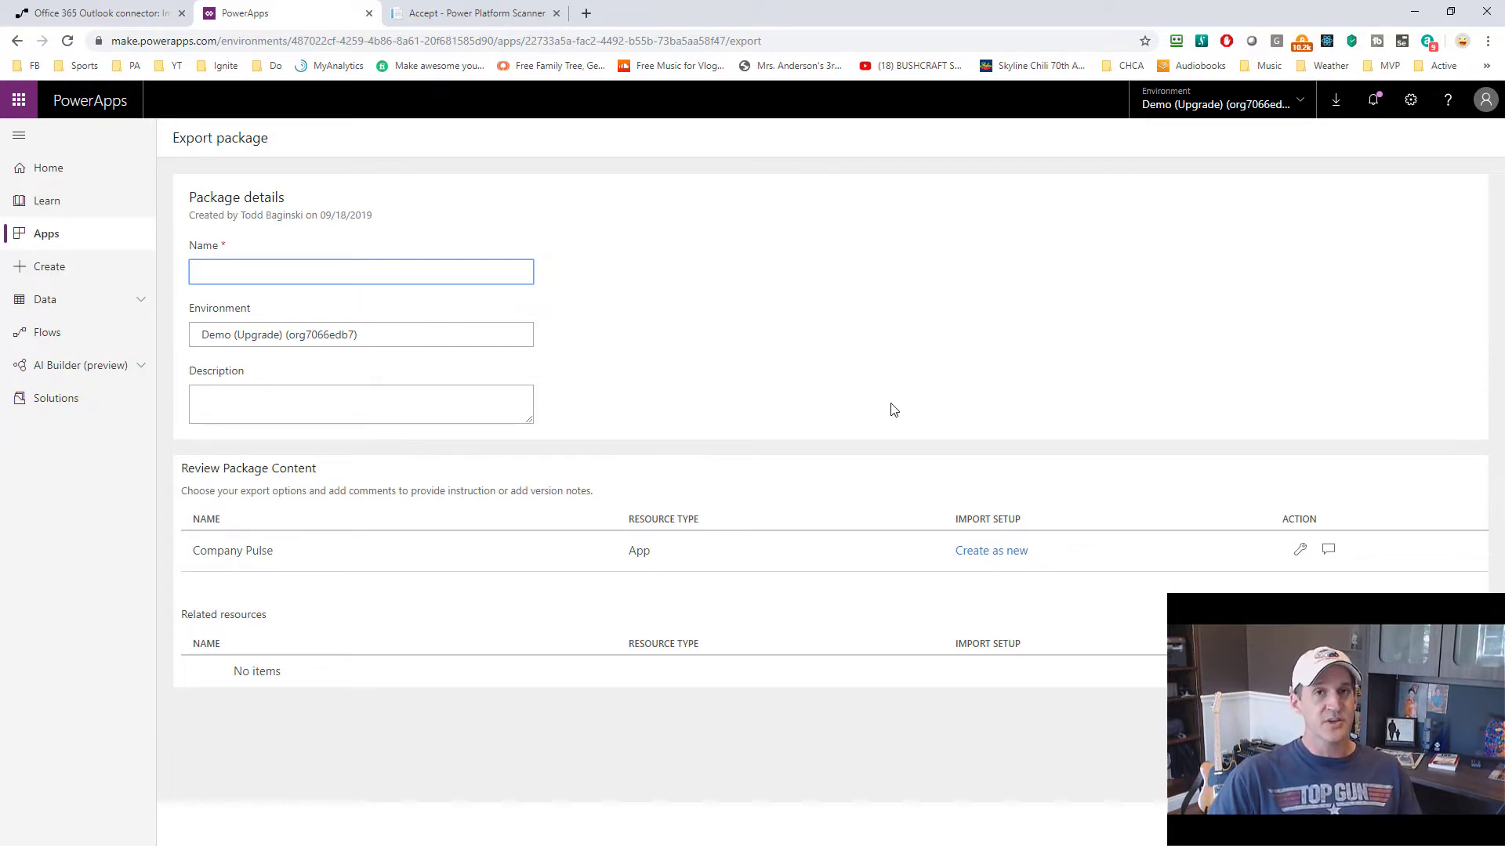
# Step: Switch to the Power Platform Scanner tab and highlight its domain ppscanner.azurewebsites.net in the address bar
pyautogui.click(489, 14)
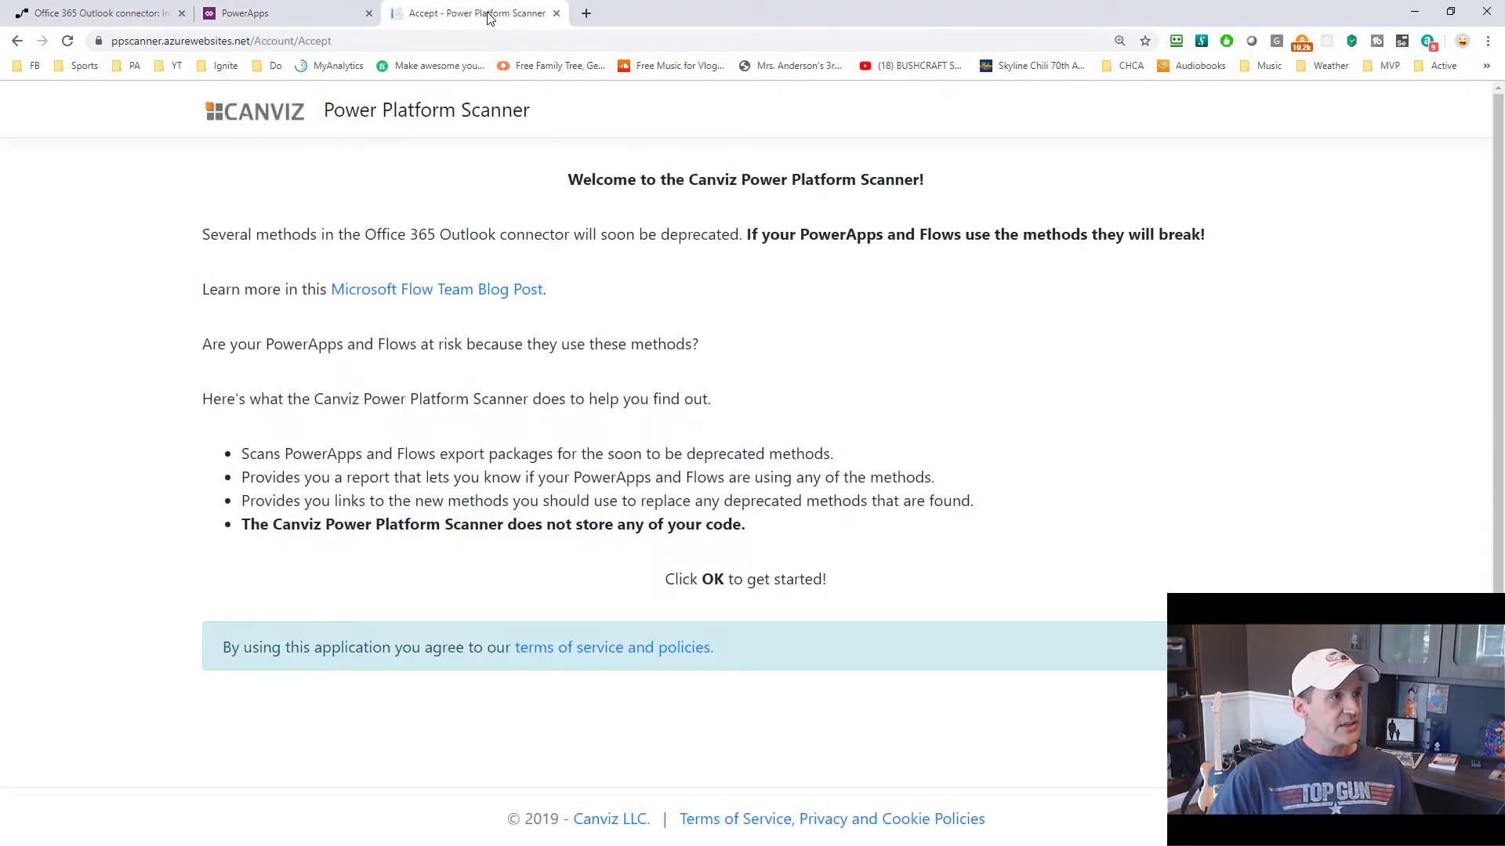
pyautogui.click(120, 40)
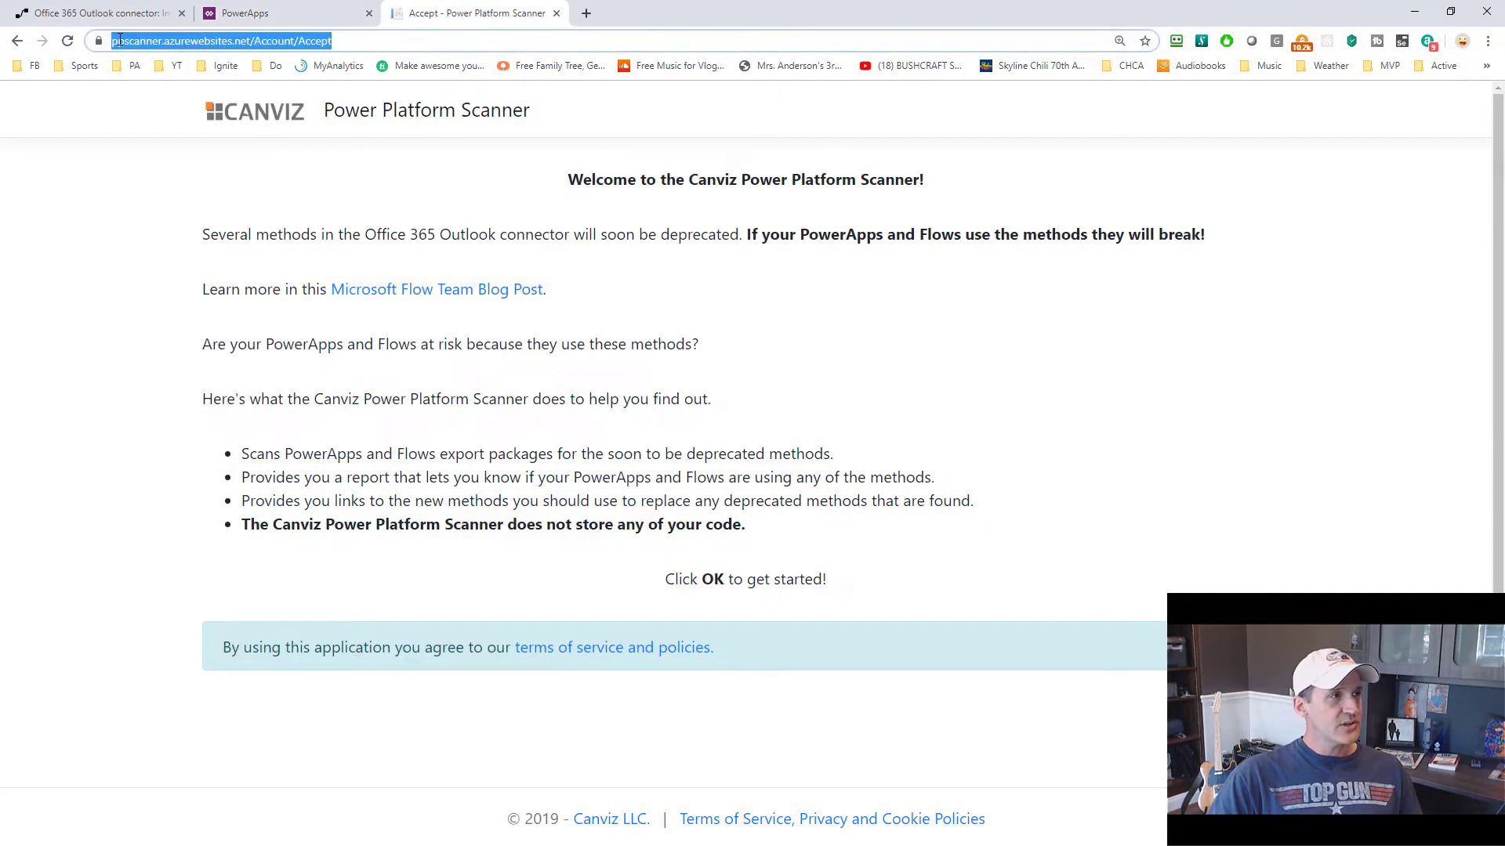
pyautogui.click(120, 41)
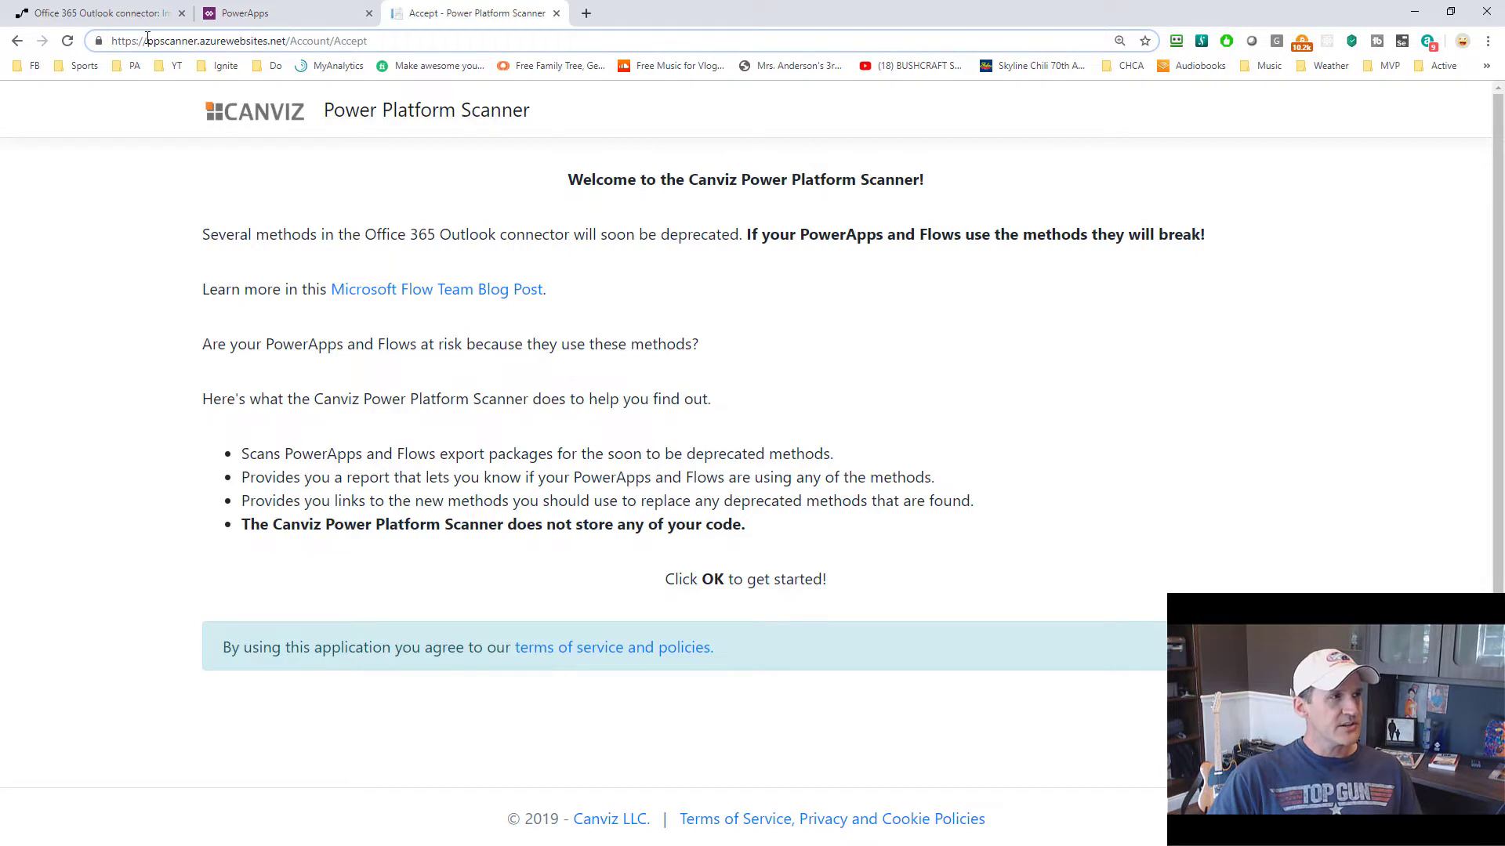
pyautogui.moveTo(149, 40); pyautogui.dragTo(381, 35)
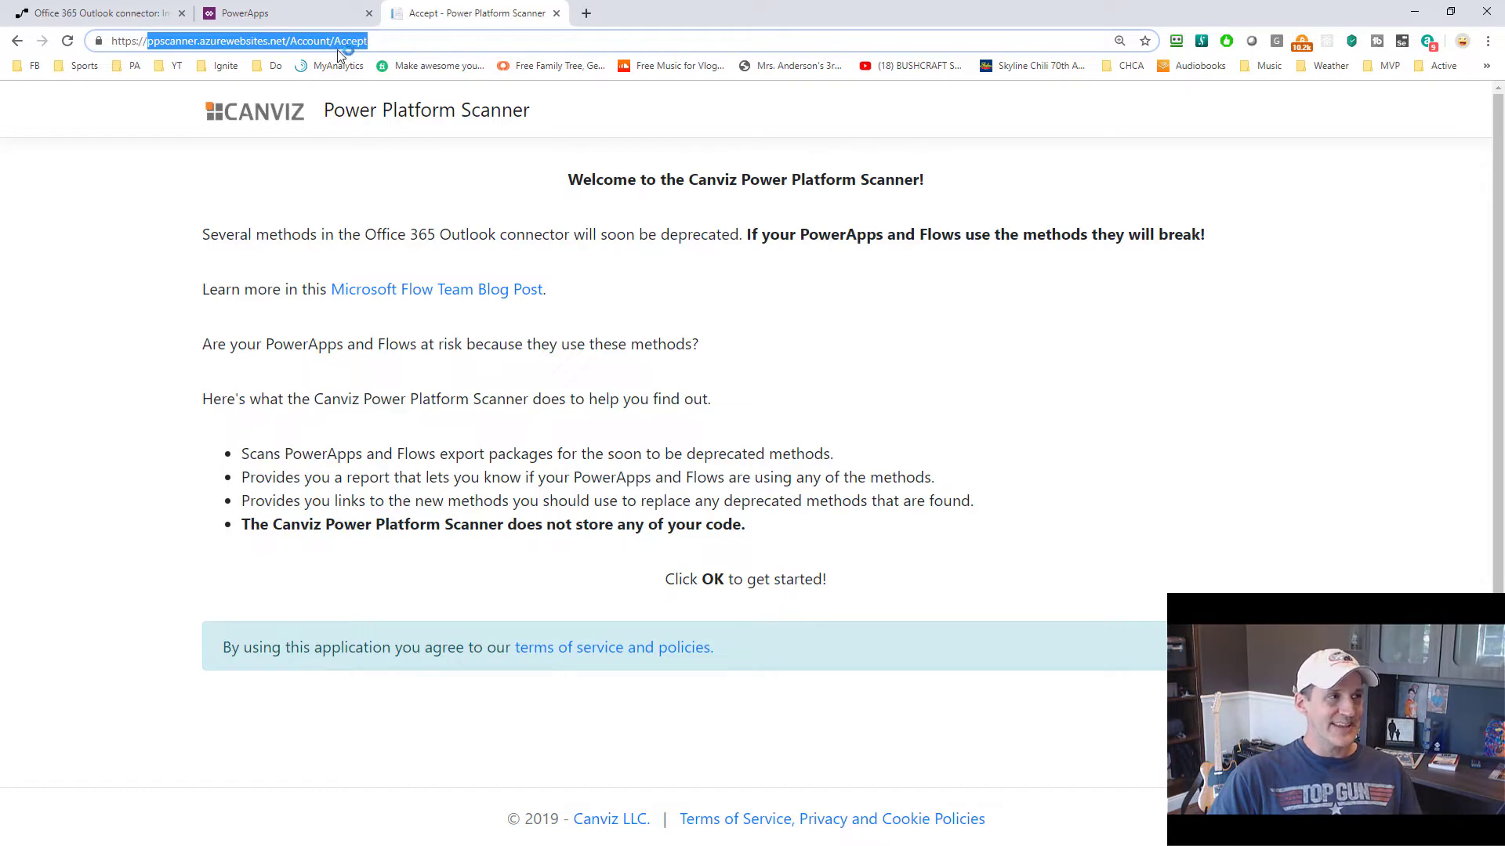
pyautogui.click(287, 41)
pyautogui.moveTo(287, 41); pyautogui.dragTo(148, 40)
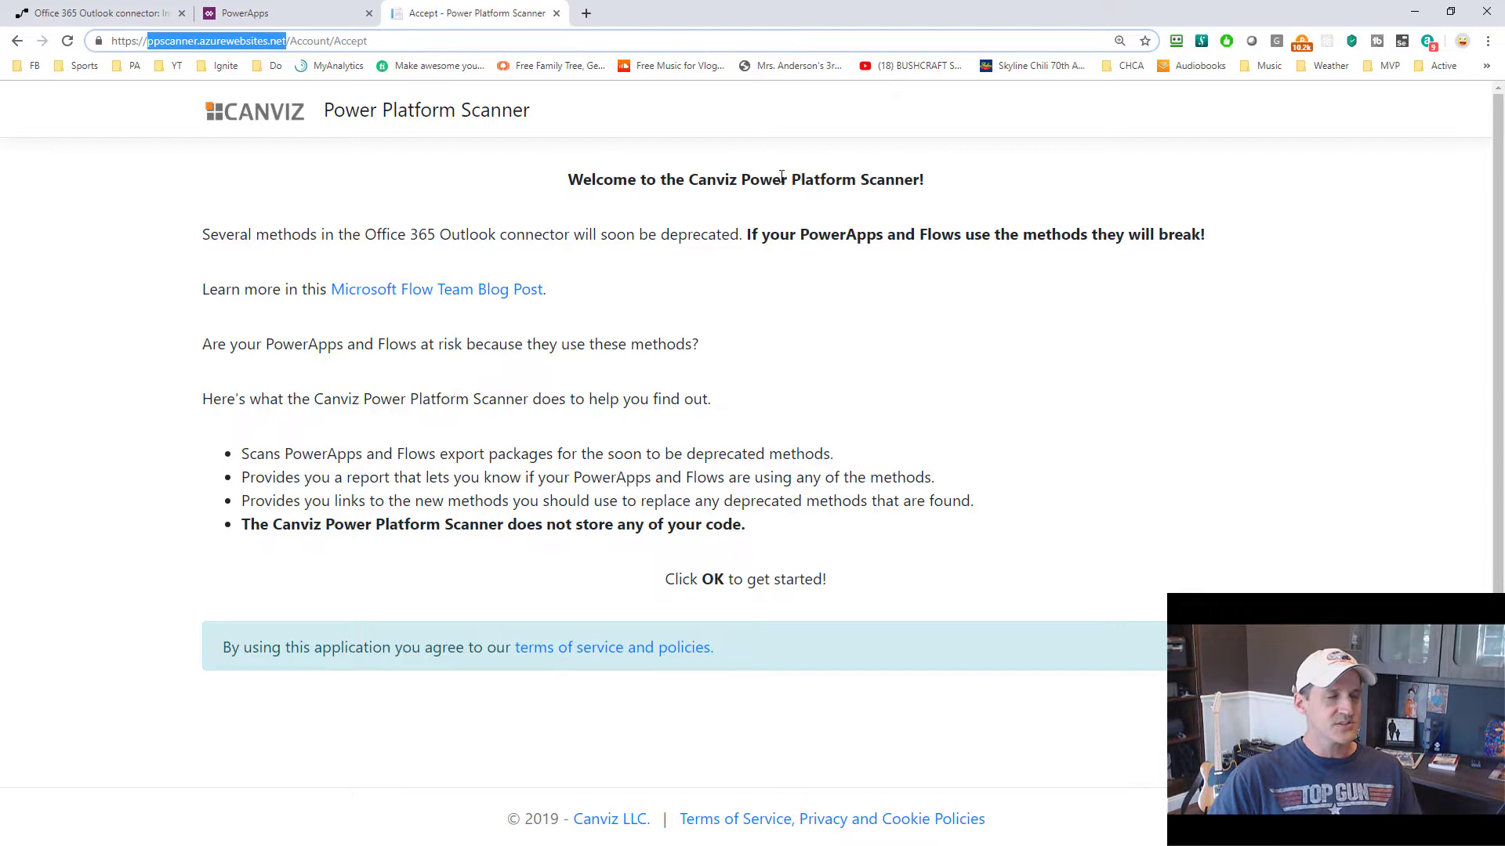
pyautogui.click(917, 311)
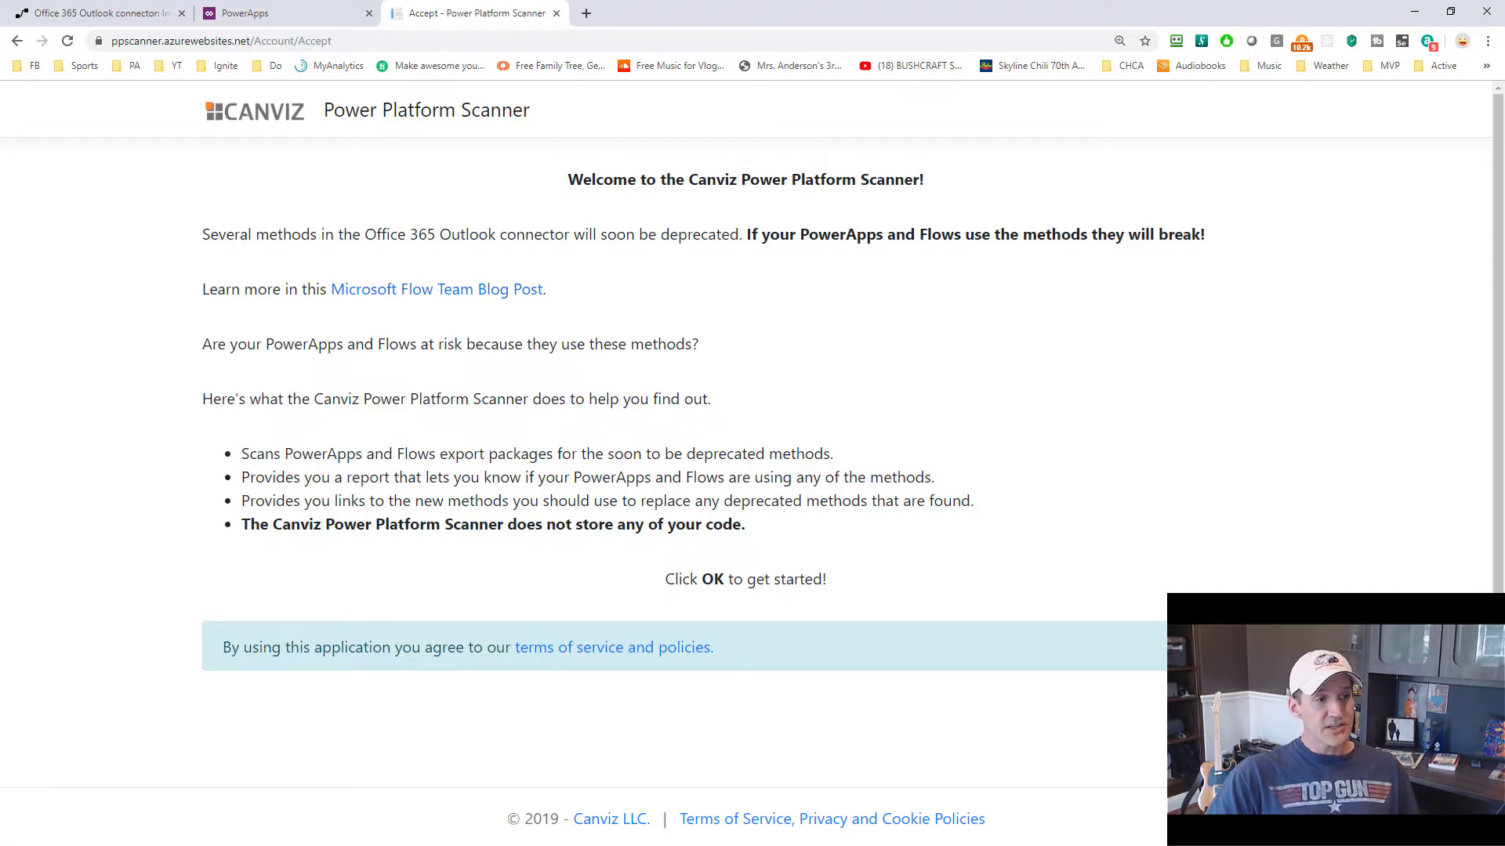
pyautogui.click(1246, 647)
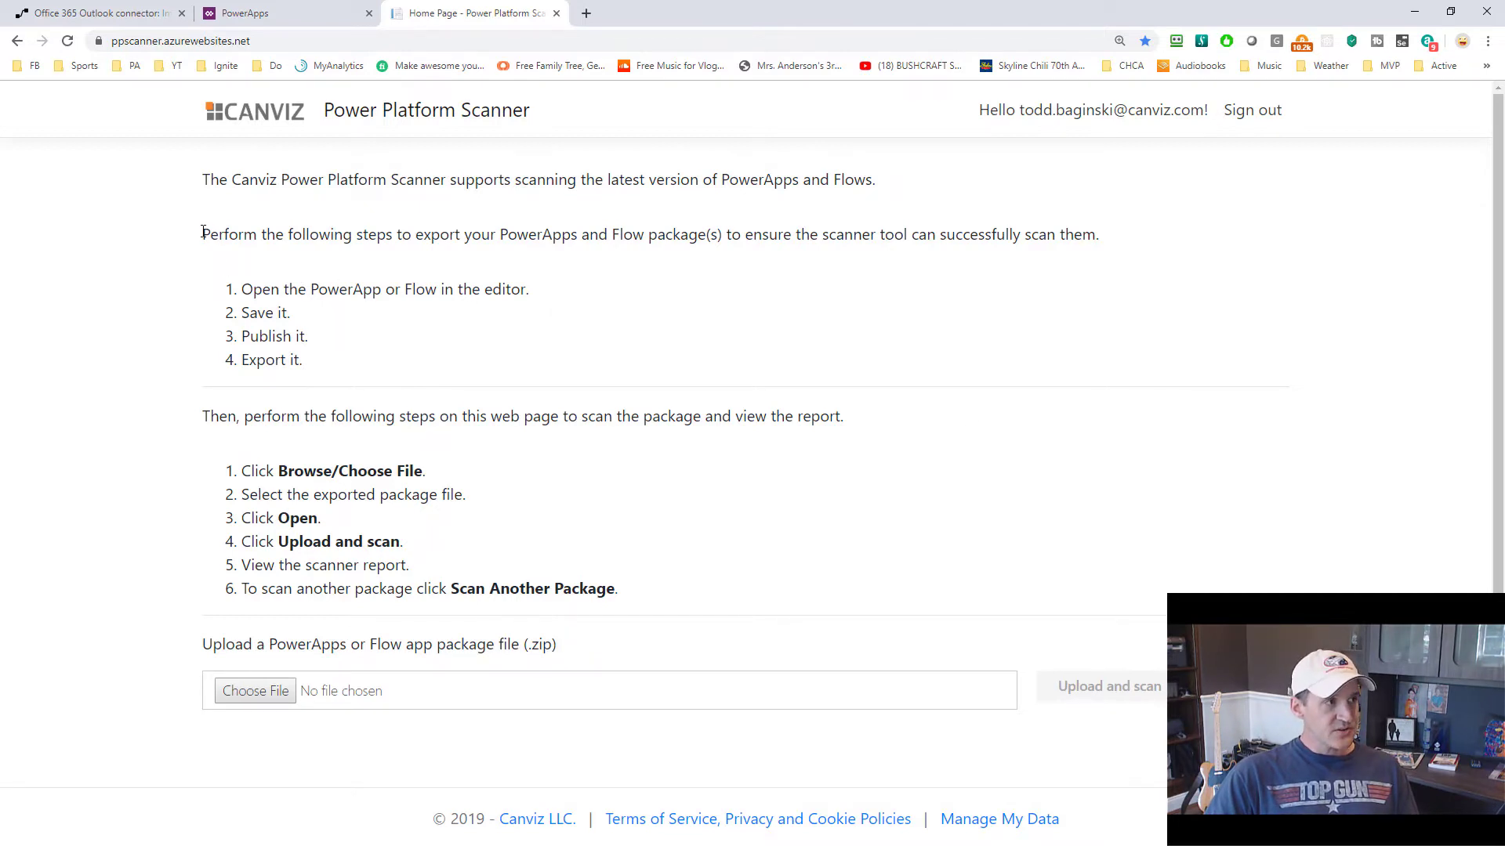
pyautogui.moveTo(202, 233); pyautogui.dragTo(337, 363)
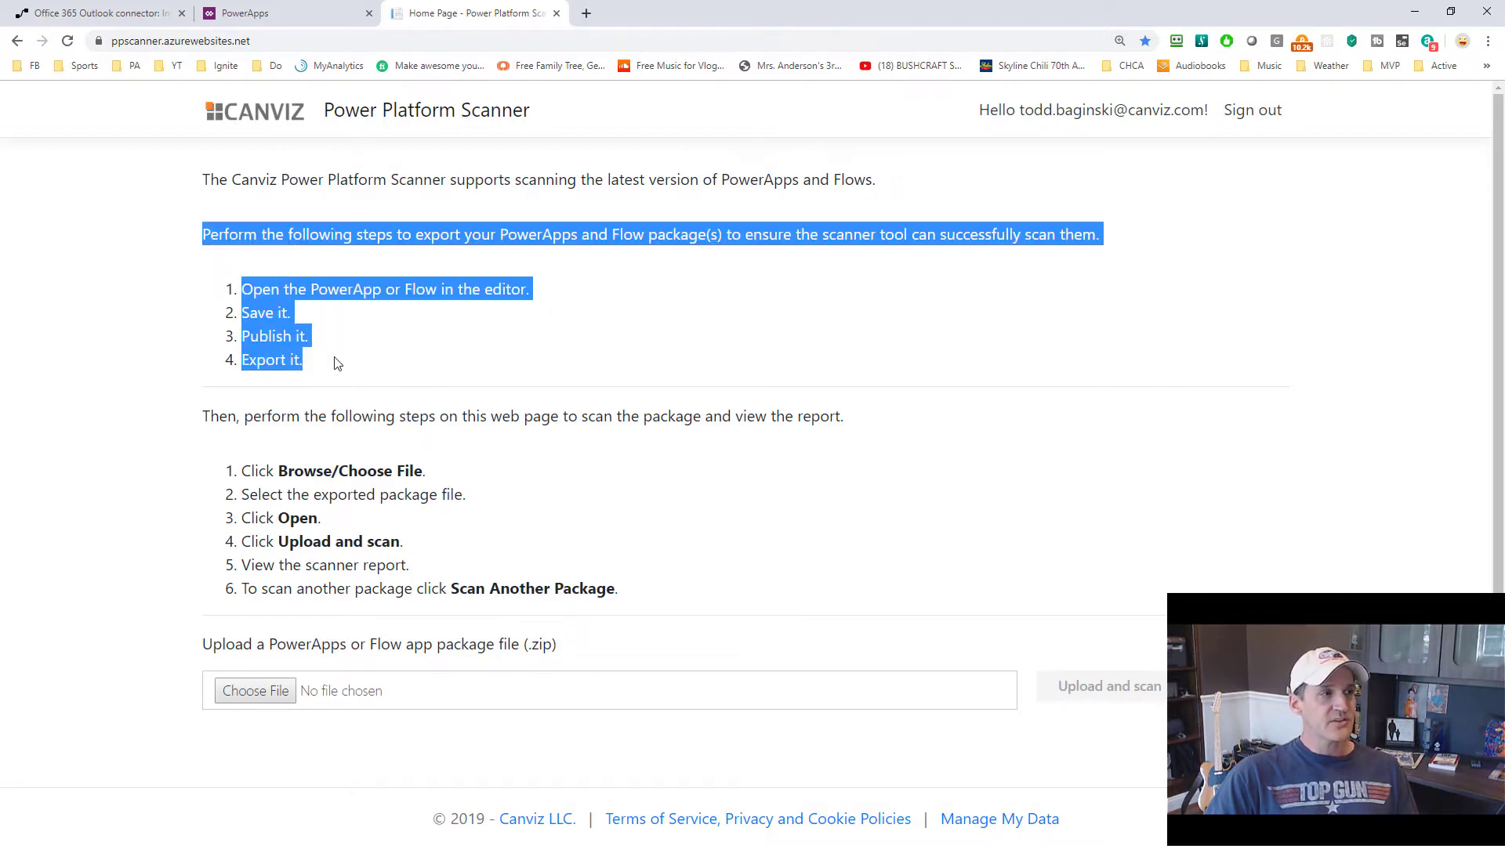
pyautogui.click(525, 358)
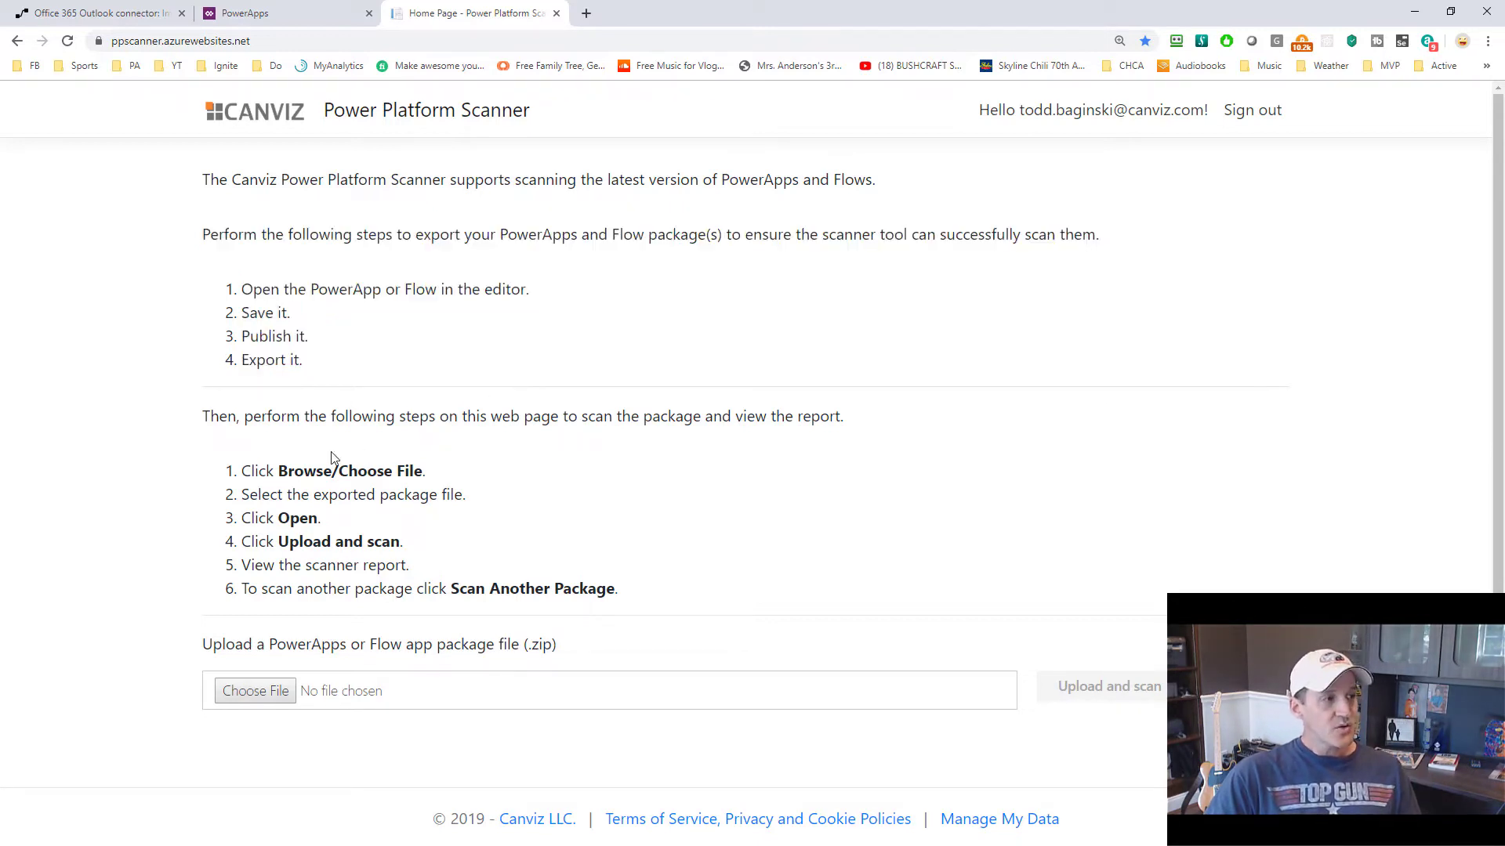
pyautogui.moveTo(281, 468); pyautogui.dragTo(424, 470)
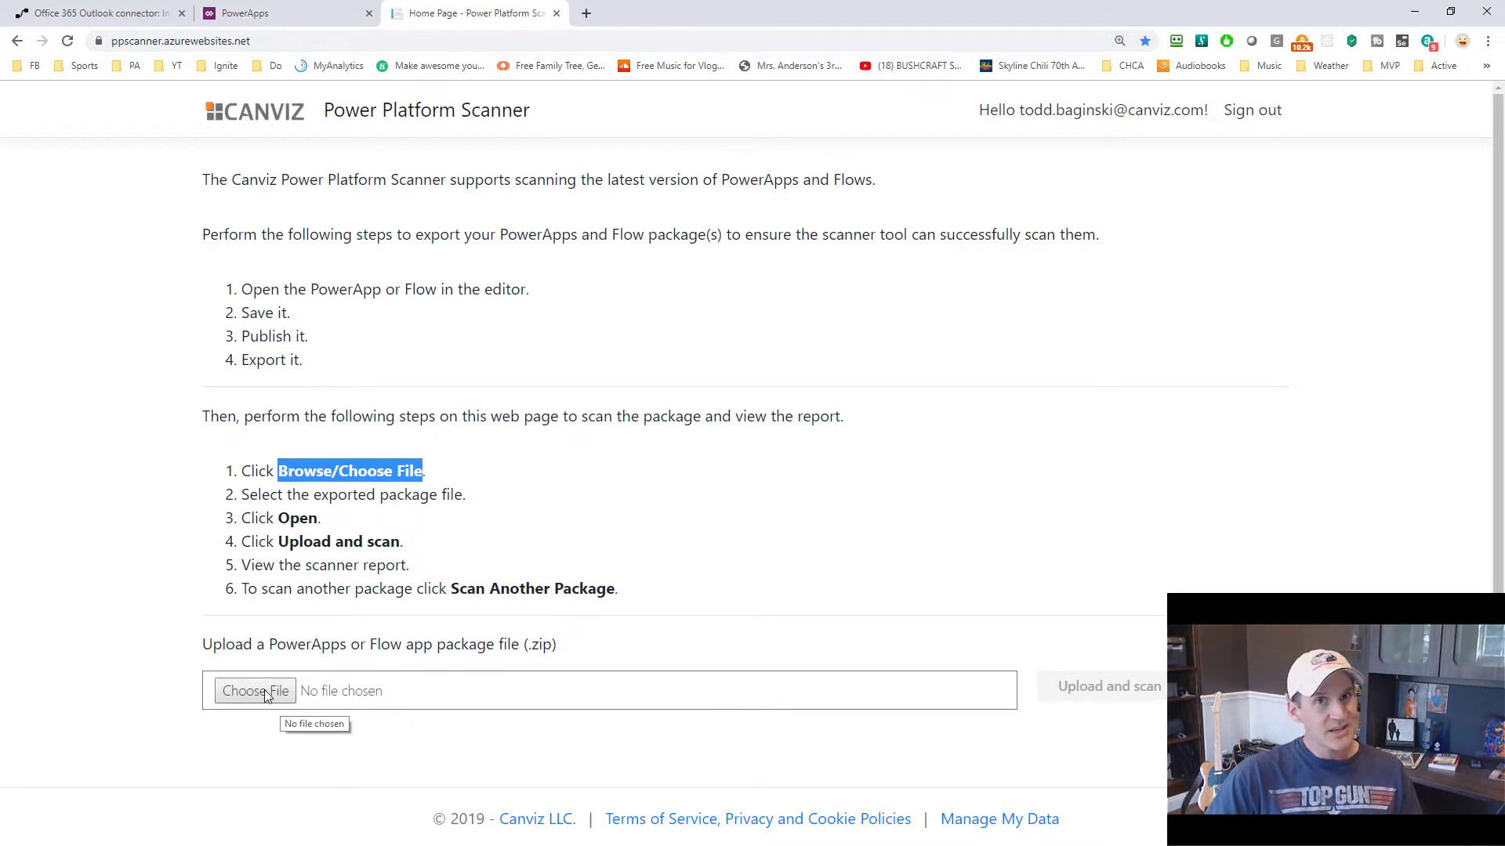
pyautogui.click(537, 517)
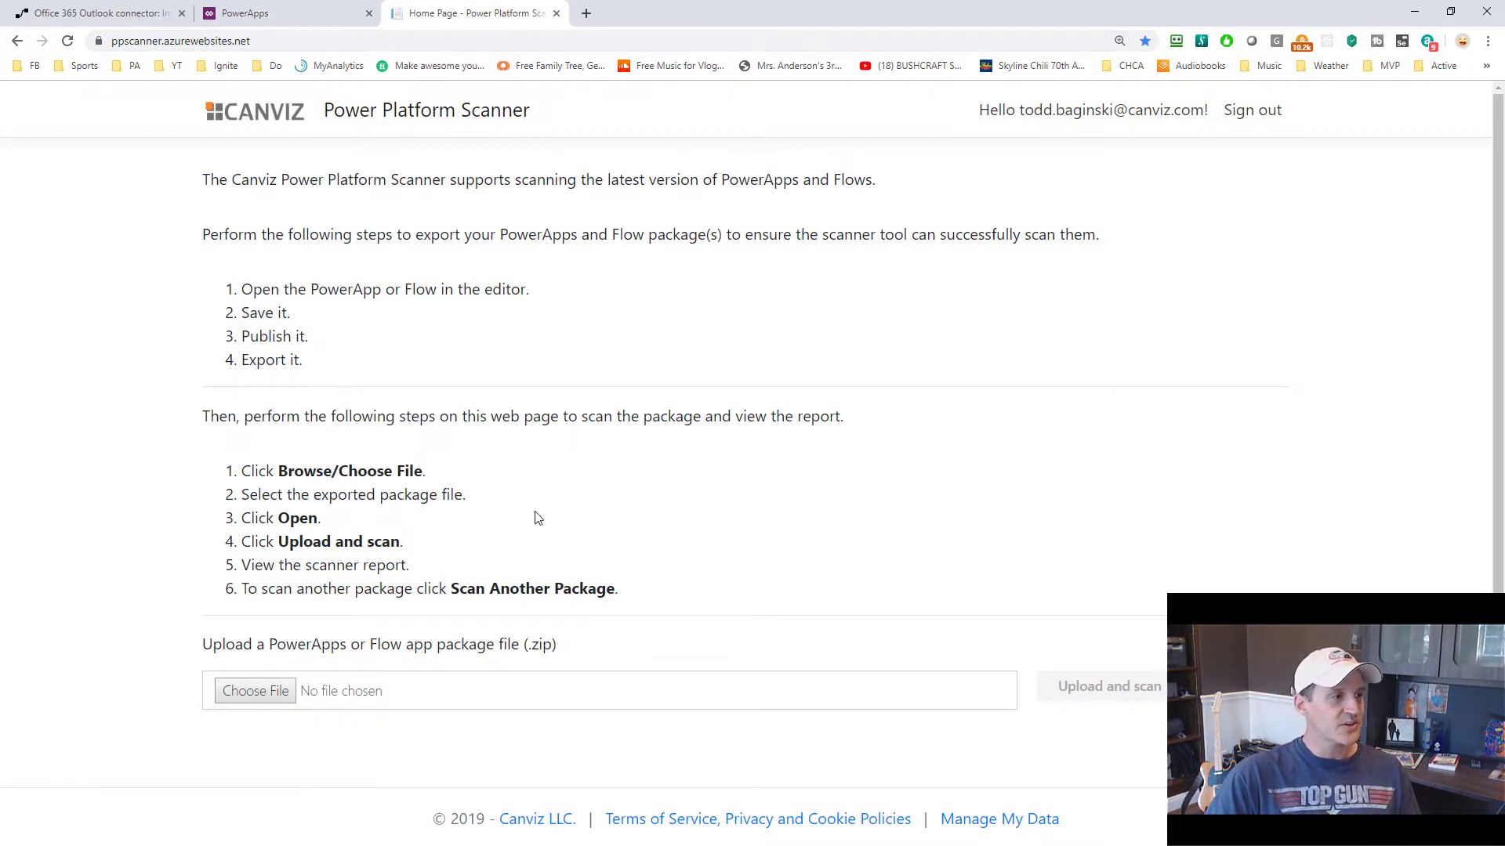
# Step: Choose Outlook365api_Flow_Demo.zip as the package file to upload
pyautogui.click(285, 709)
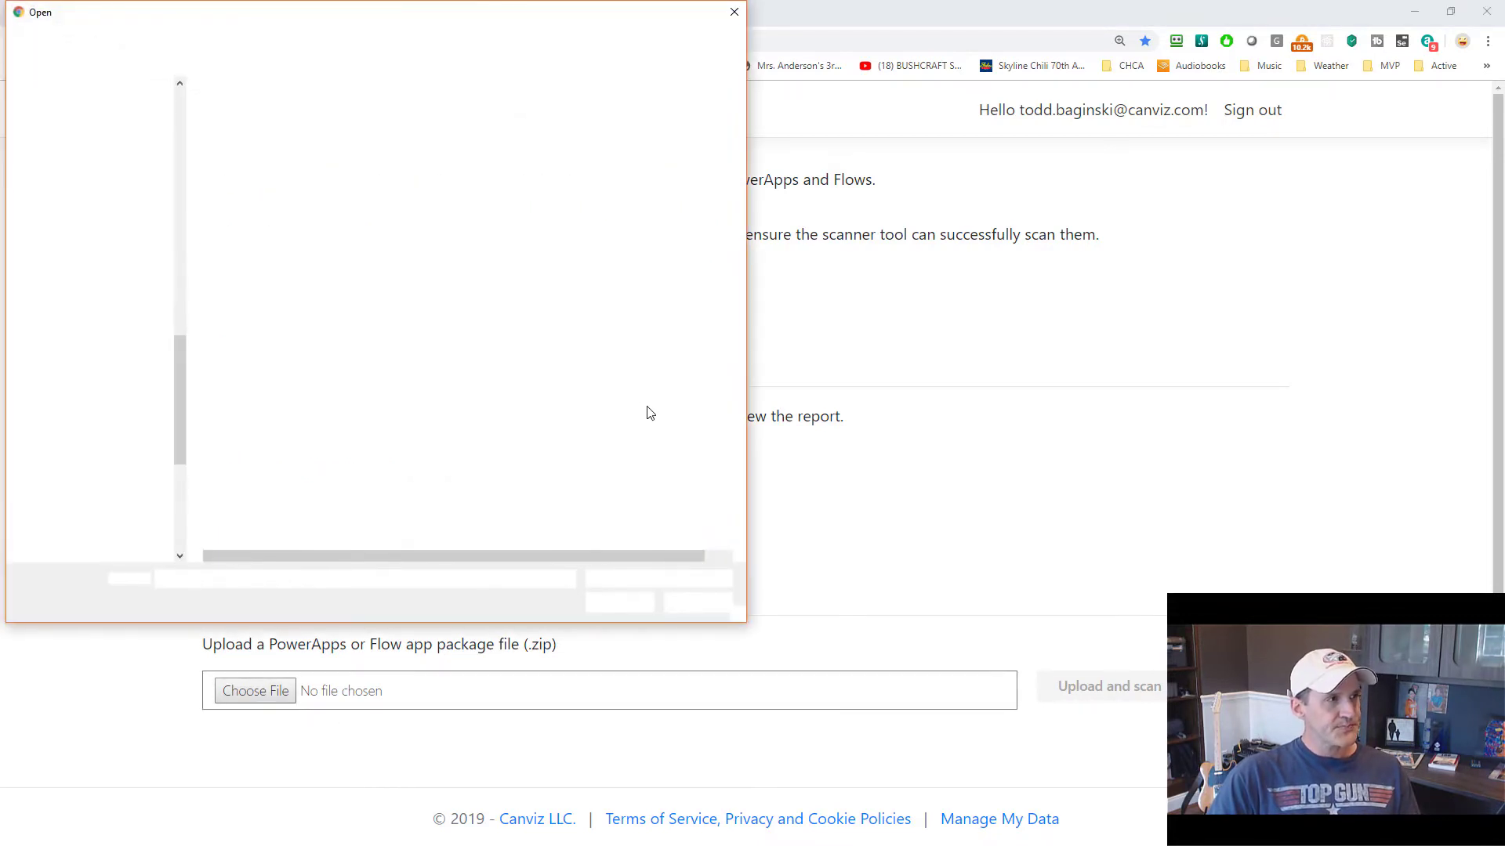
pyautogui.moveTo(420, 17); pyautogui.dragTo(909, 96)
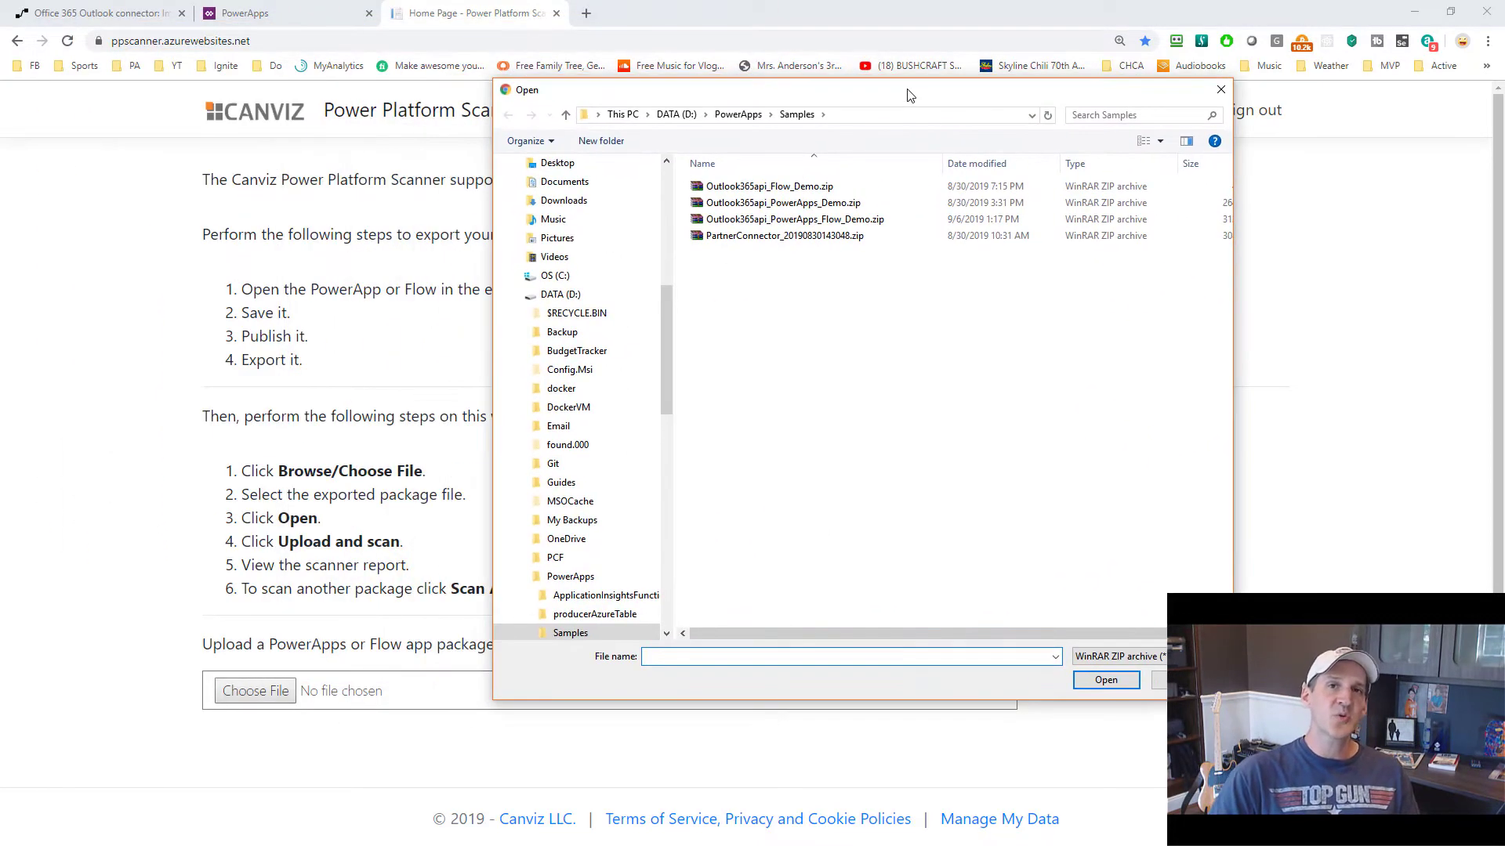
pyautogui.click(789, 189)
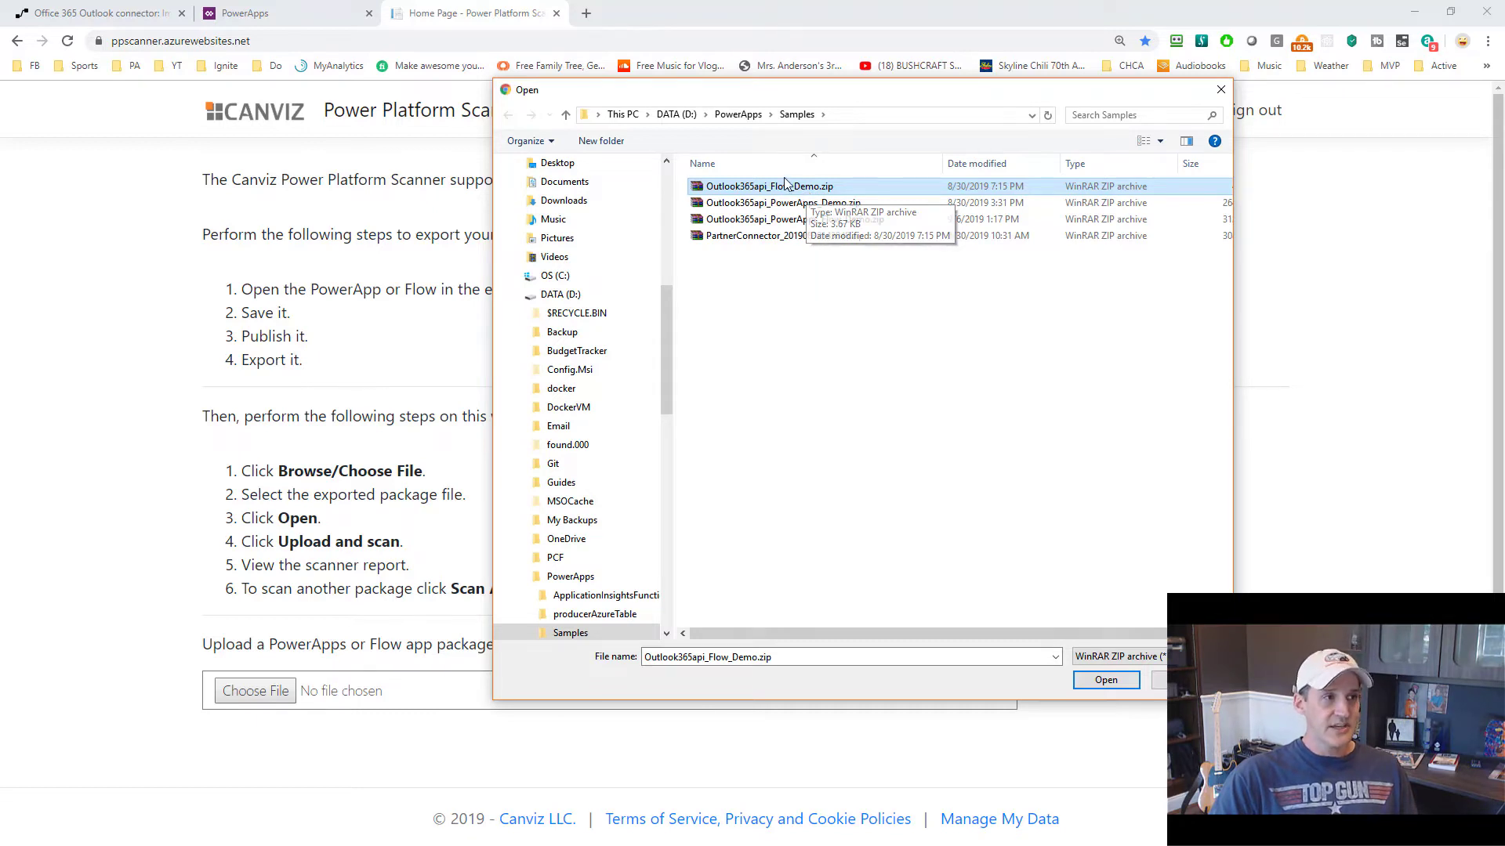
pyautogui.click(1107, 681)
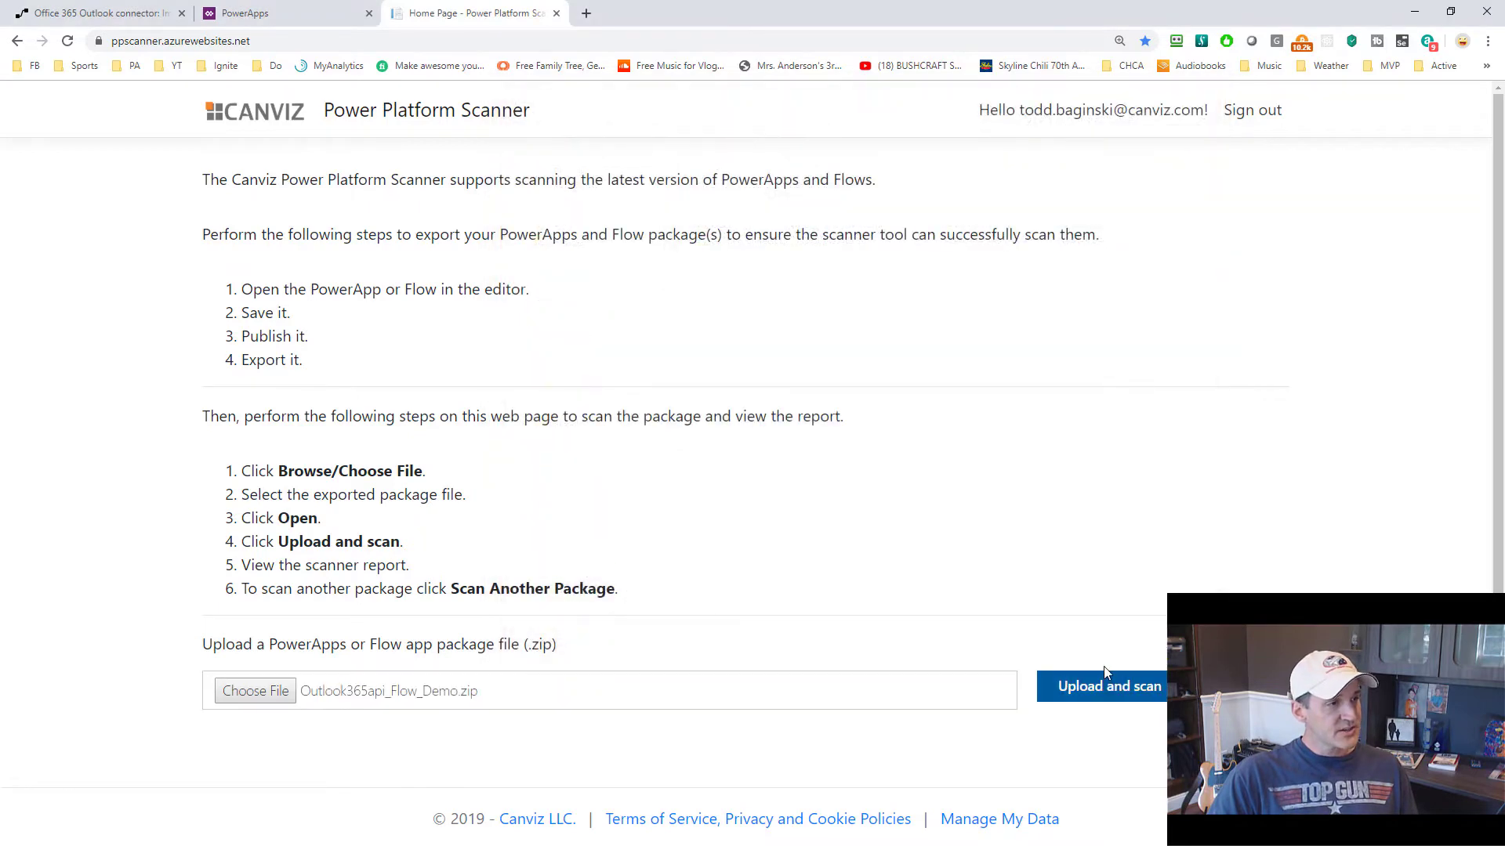
pyautogui.click(1104, 693)
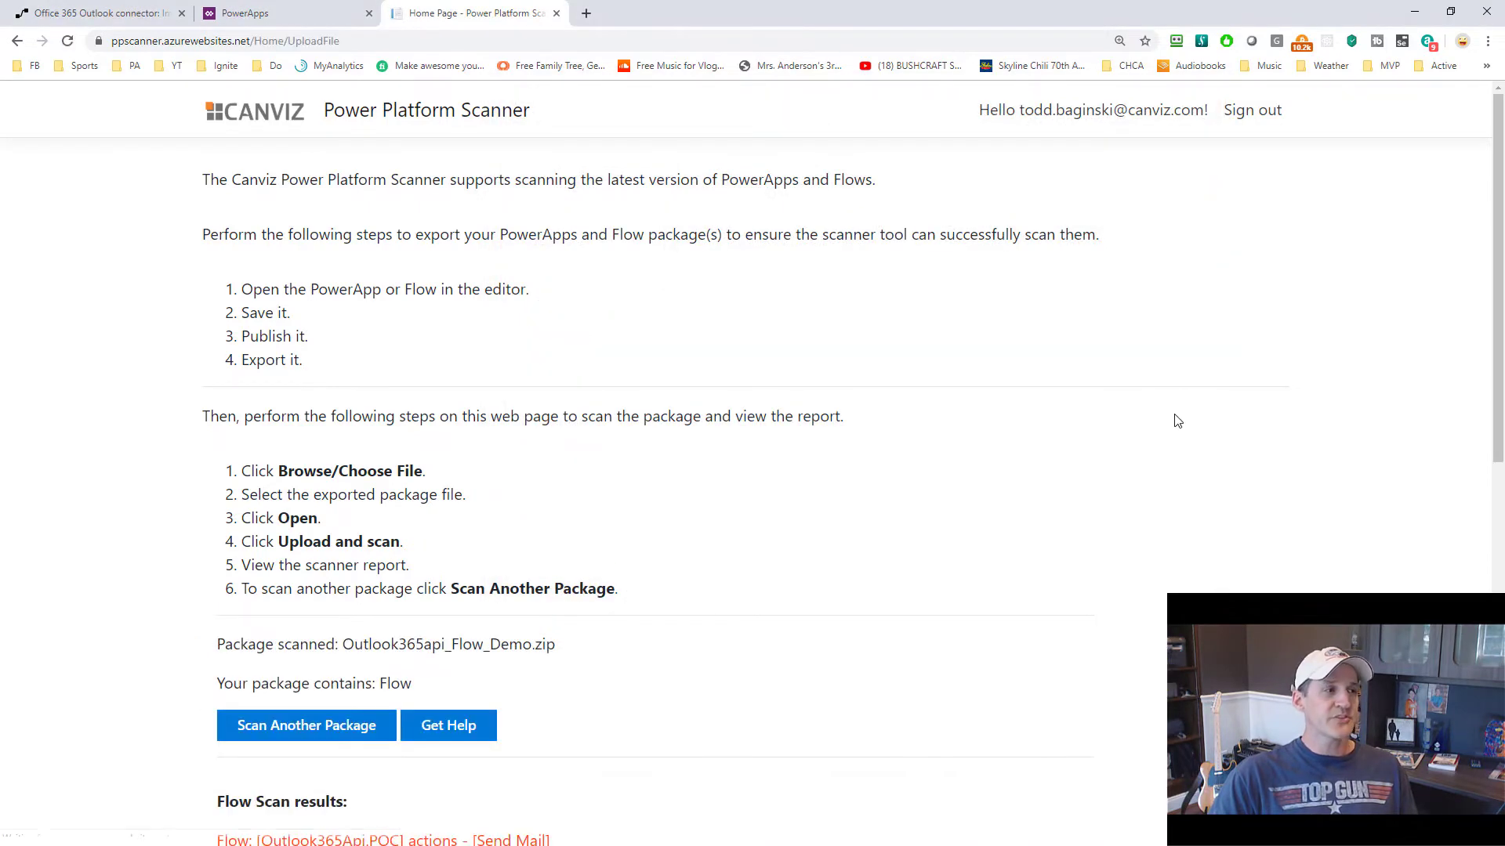
pyautogui.scroll(-4, 1177, 421)
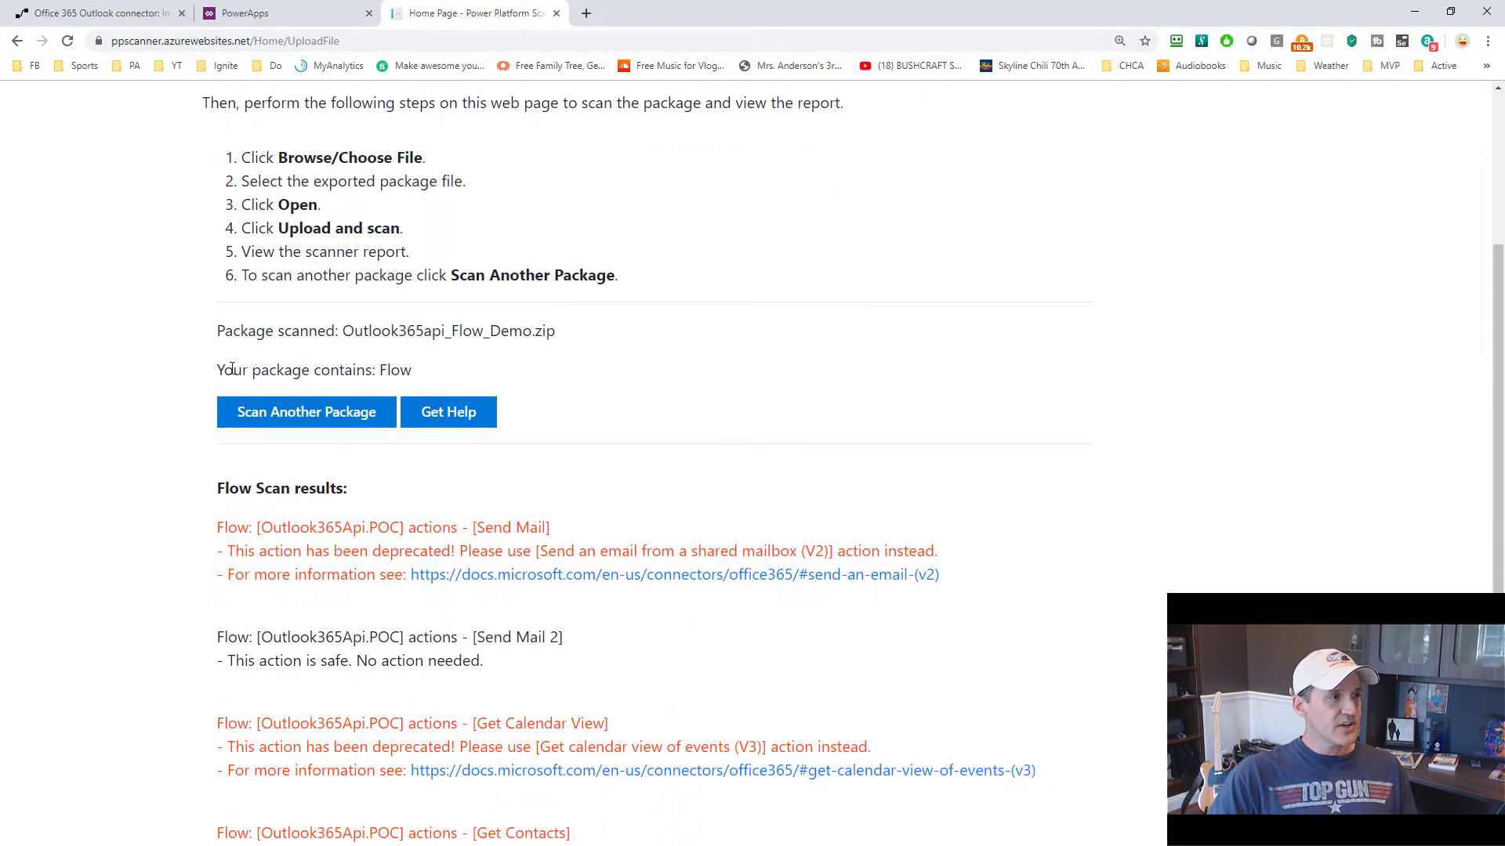
pyautogui.moveTo(220, 366); pyautogui.dragTo(408, 363)
pyautogui.click(819, 366)
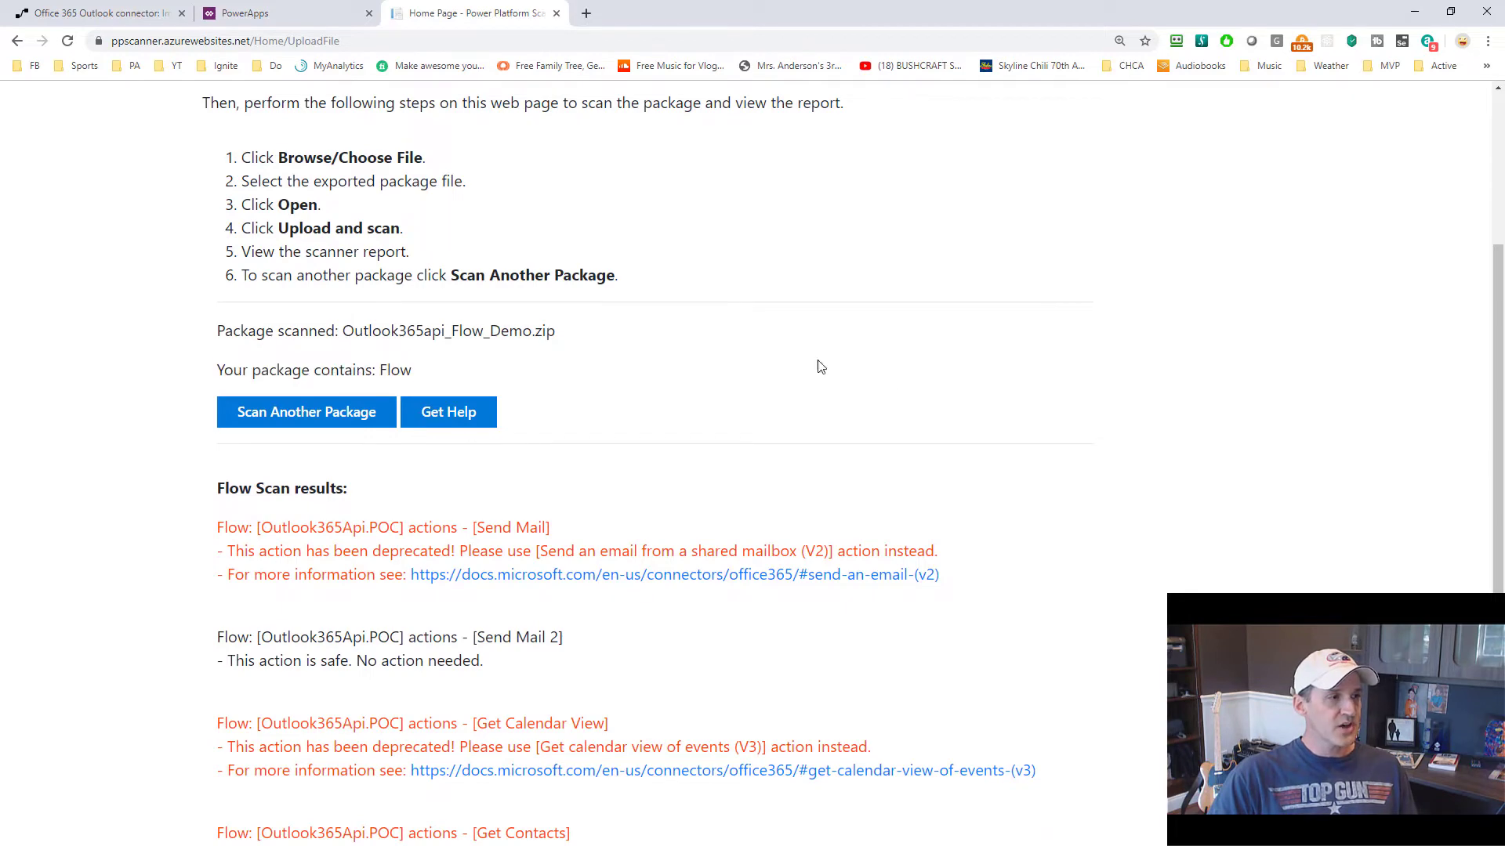
pyautogui.scroll(-4, 1127, 396)
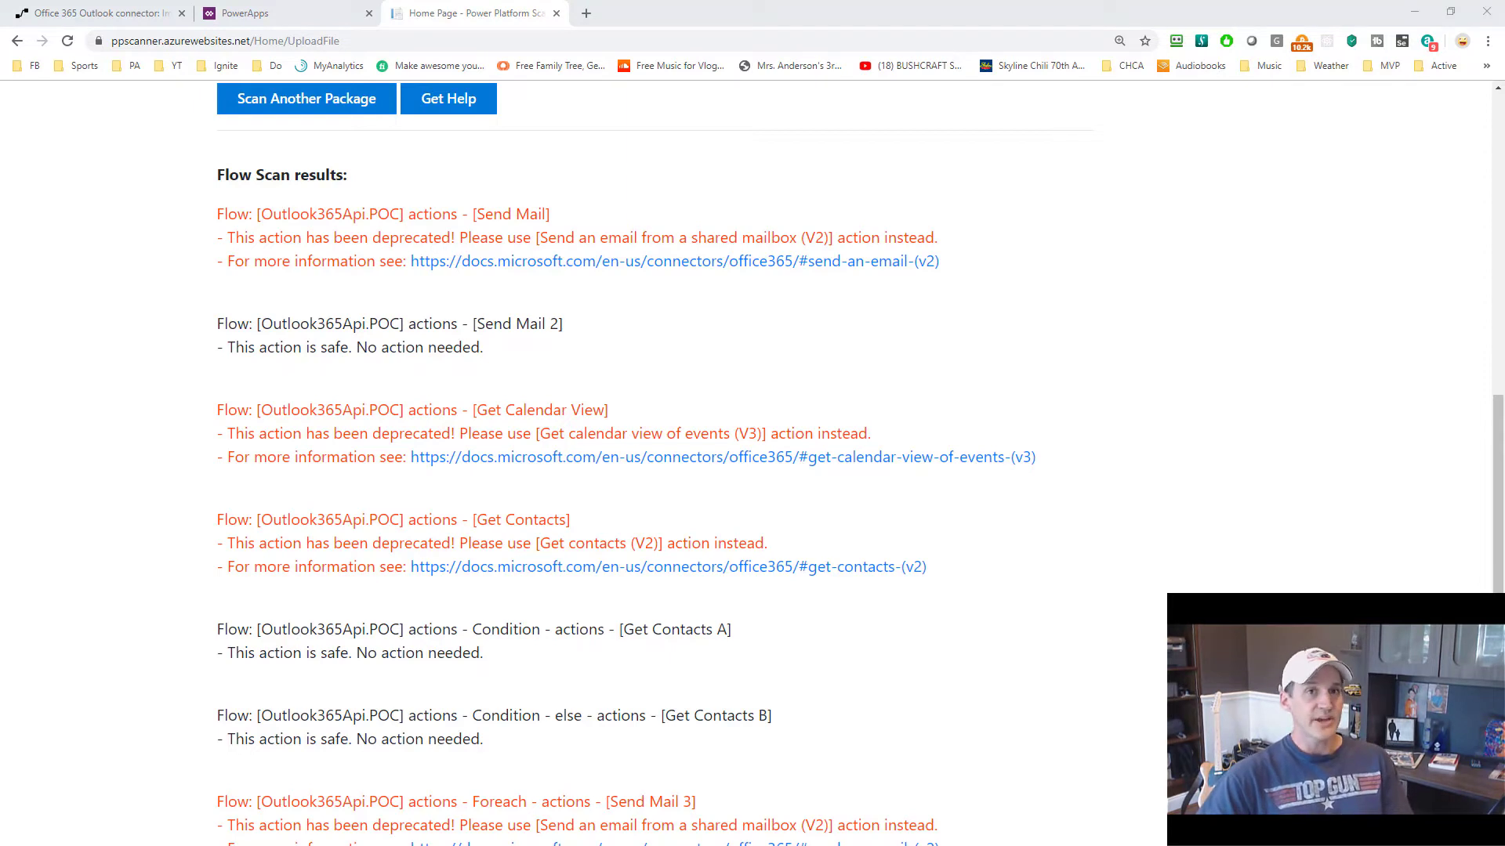
pyautogui.moveTo(222, 323); pyautogui.dragTo(536, 346)
pyautogui.click(569, 355)
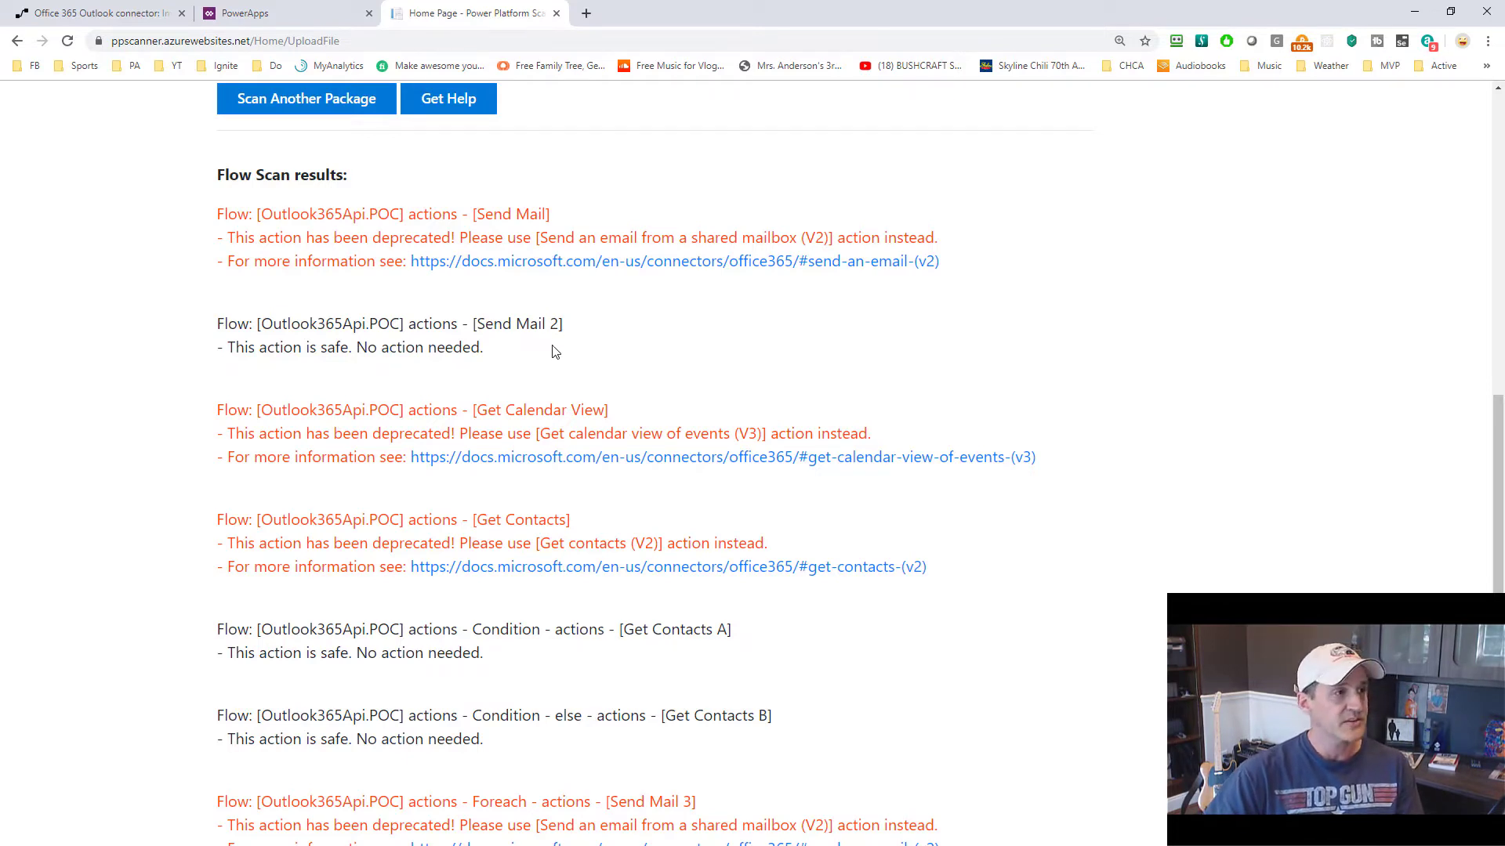
pyautogui.doubleClick(240, 214)
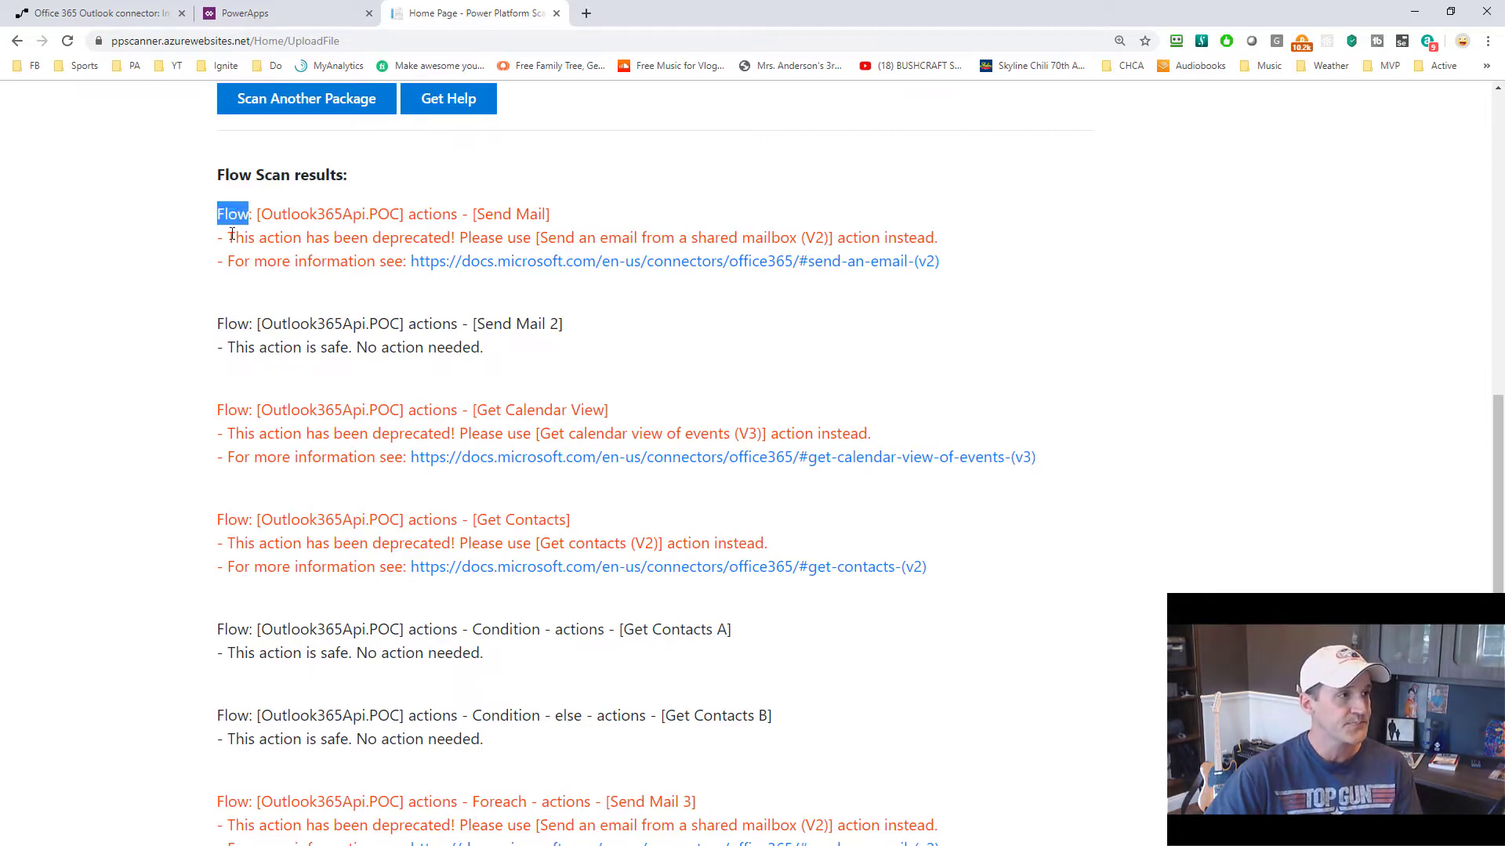
pyautogui.moveTo(258, 214); pyautogui.dragTo(545, 217)
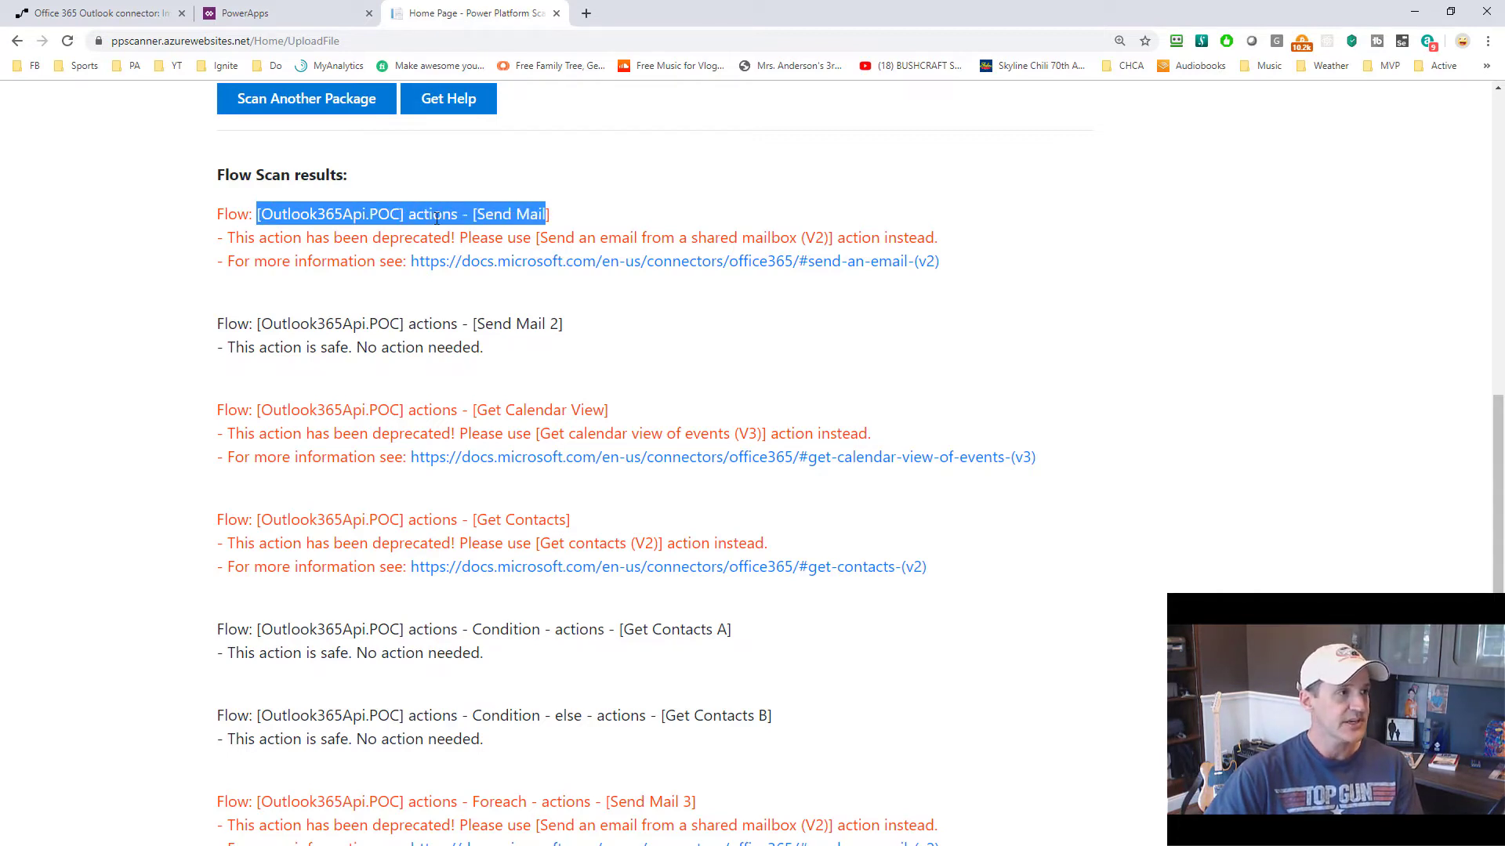
pyautogui.moveTo(261, 215); pyautogui.dragTo(547, 216)
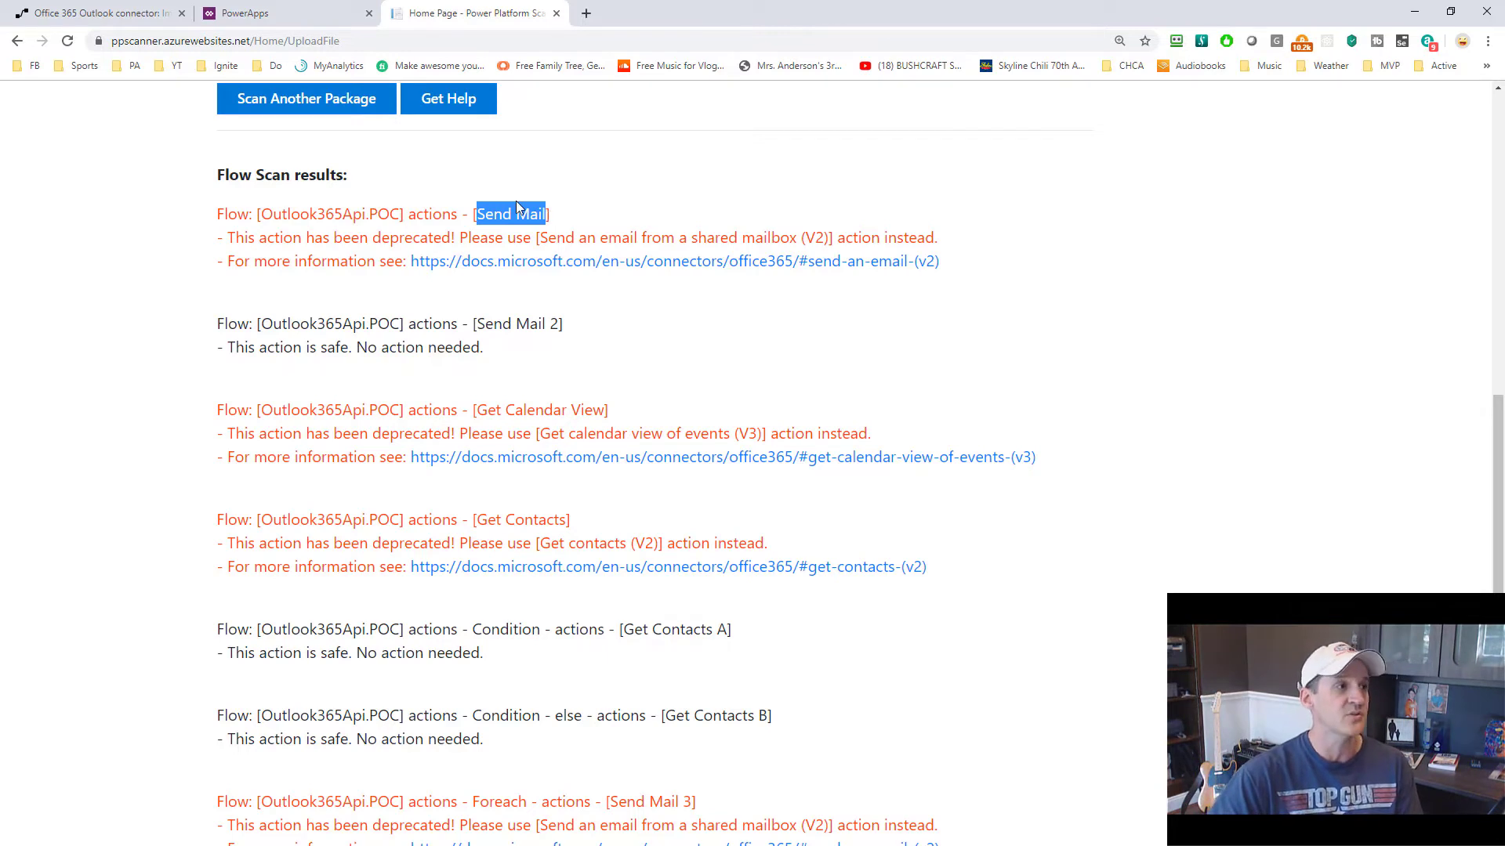
pyautogui.moveTo(304, 242); pyautogui.dragTo(831, 238)
pyautogui.click(582, 239)
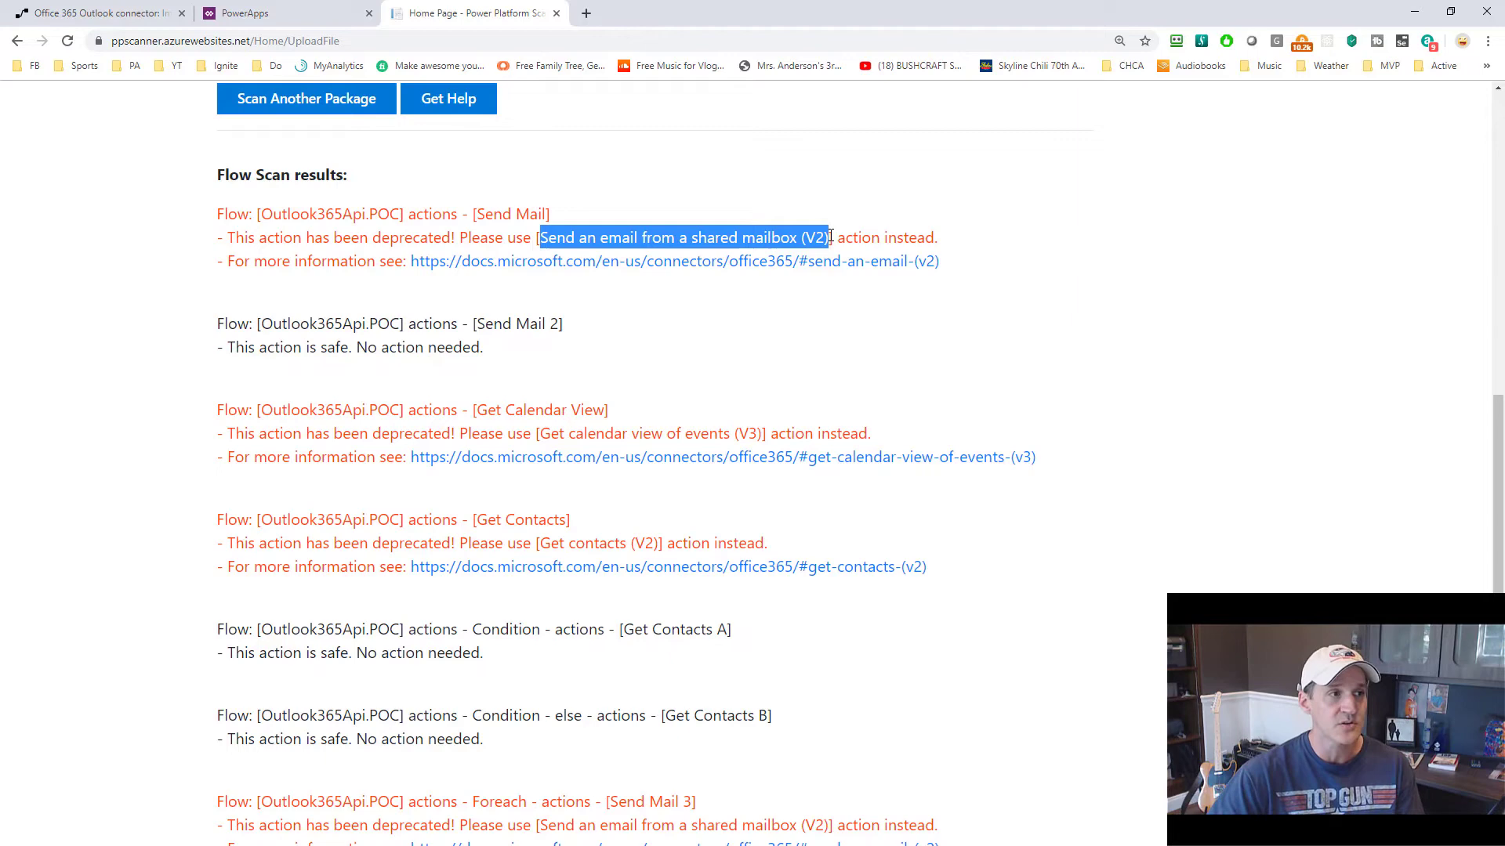
pyautogui.click(872, 232)
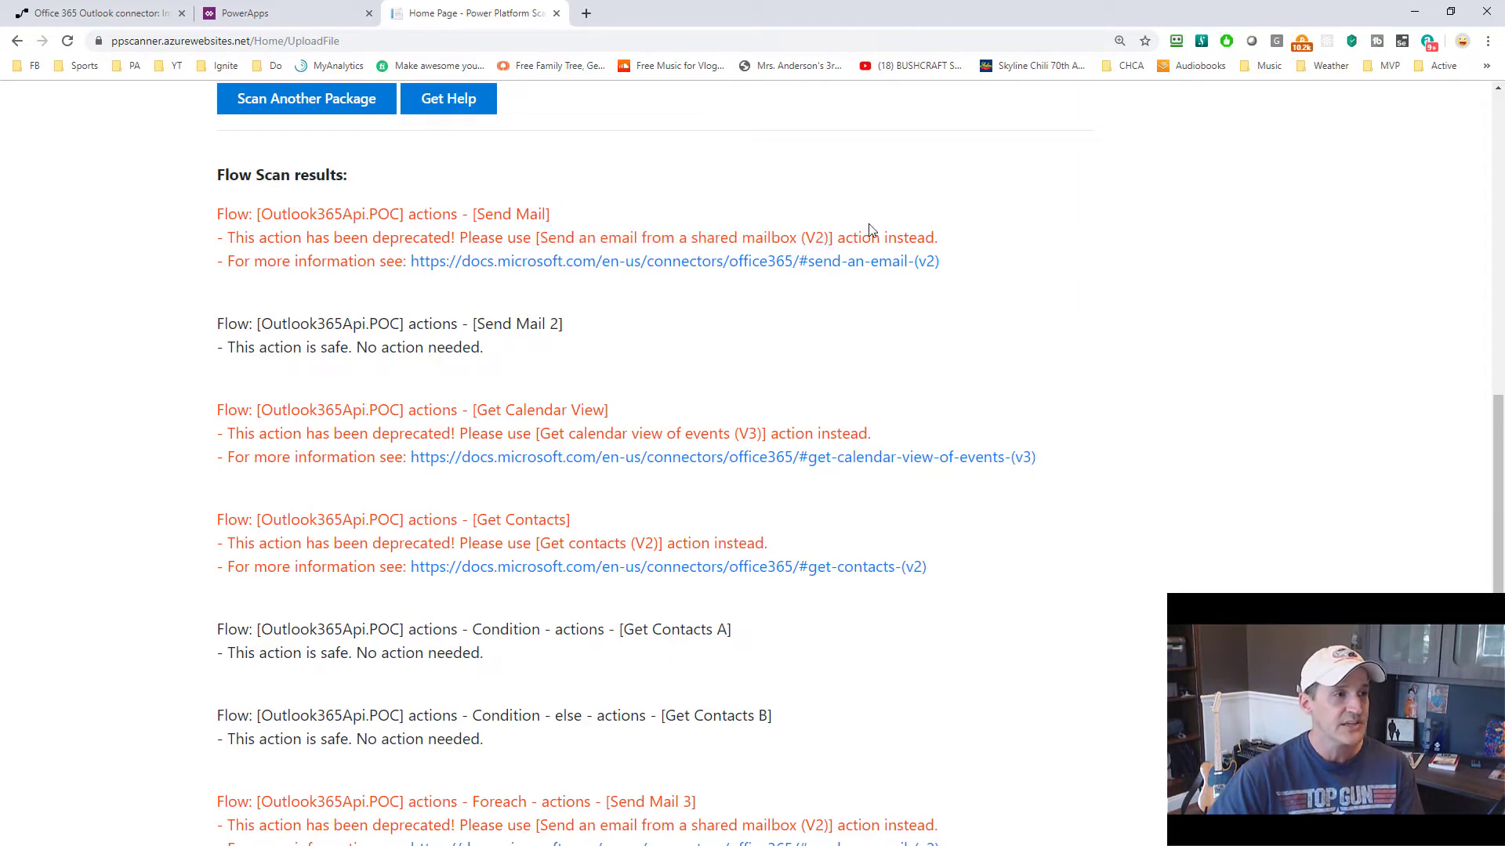
# Step: Open the Office 365 Outlook connector docs from Send Mail's link, then return to the scanner results
pyautogui.click(656, 263)
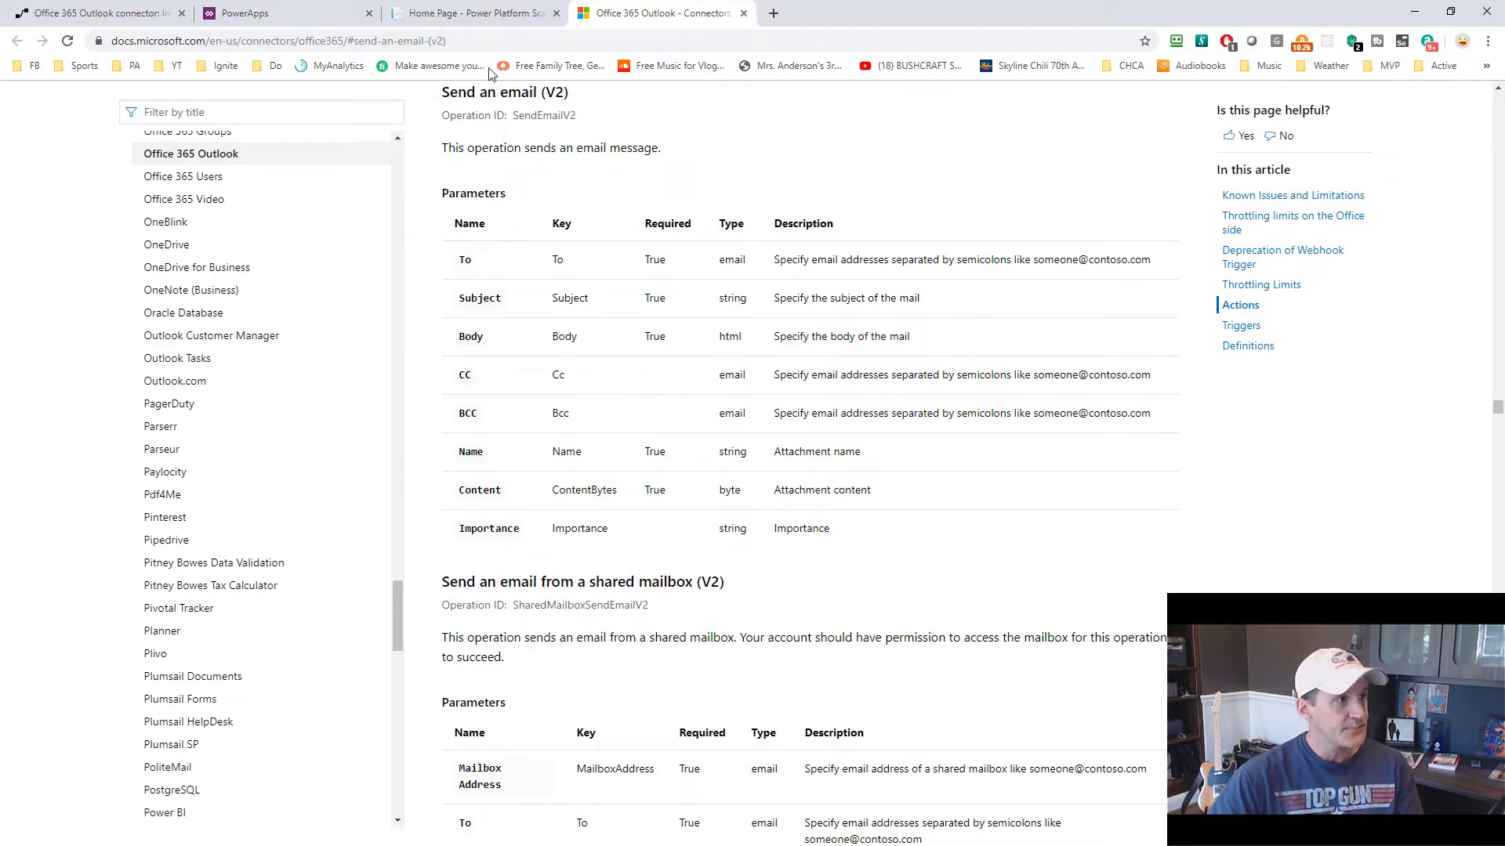
pyautogui.click(451, 18)
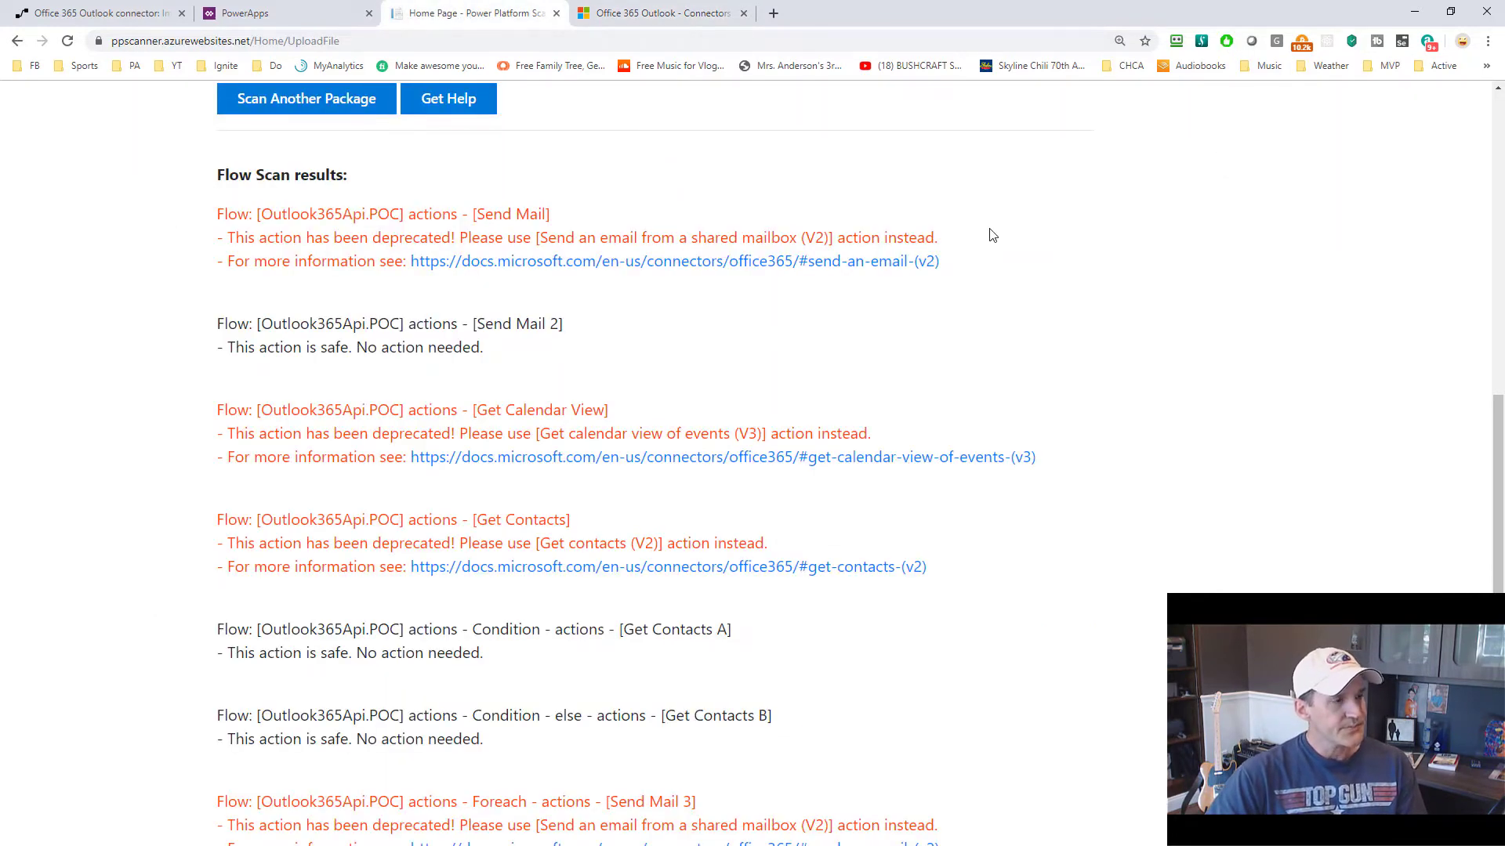
pyautogui.scroll(-2, 953, 447)
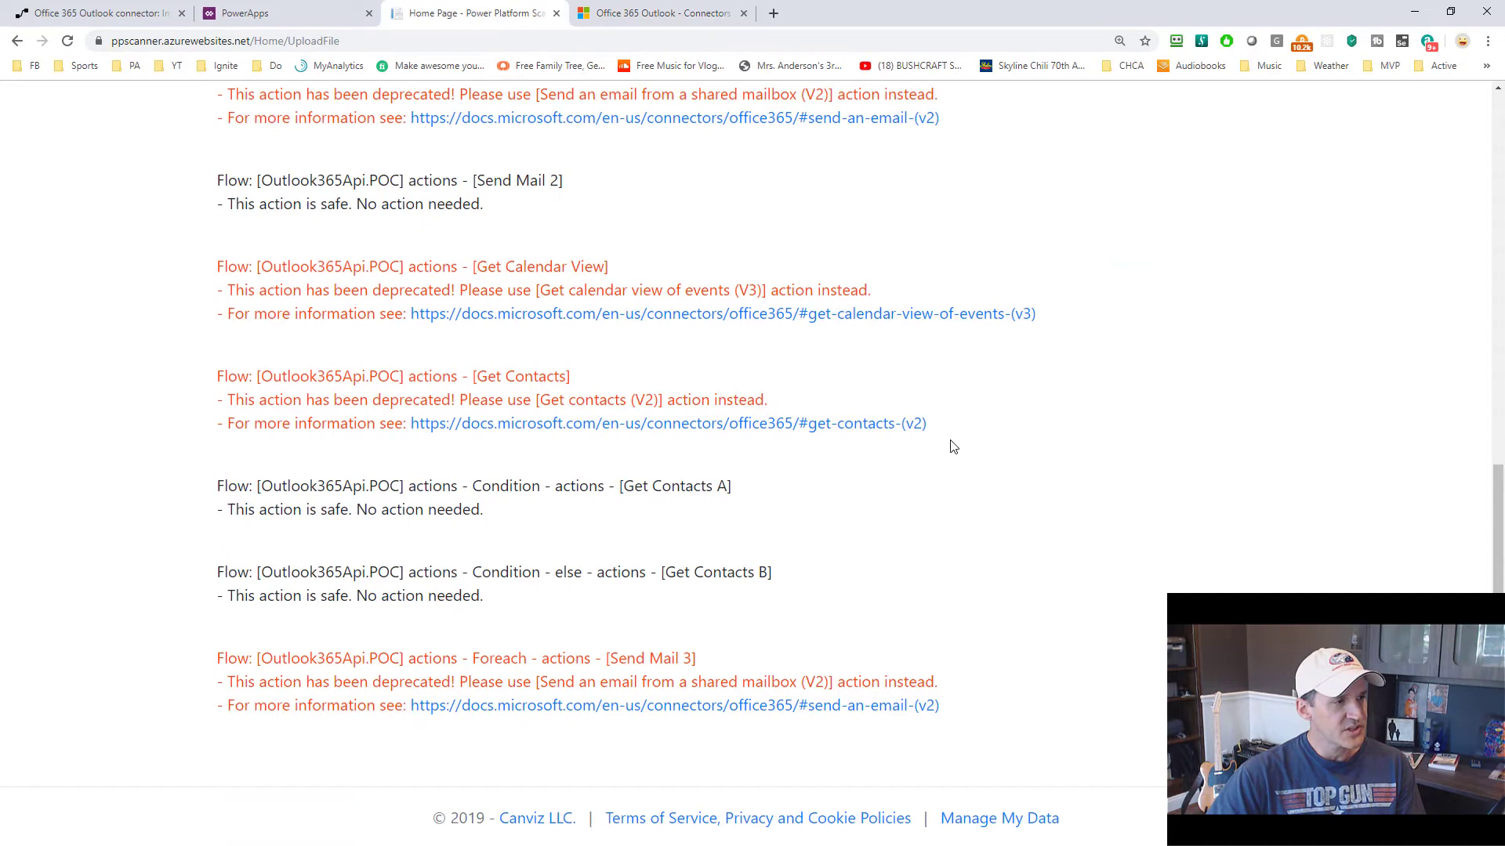
pyautogui.scroll(1, 953, 447)
pyautogui.scroll(3, 953, 446)
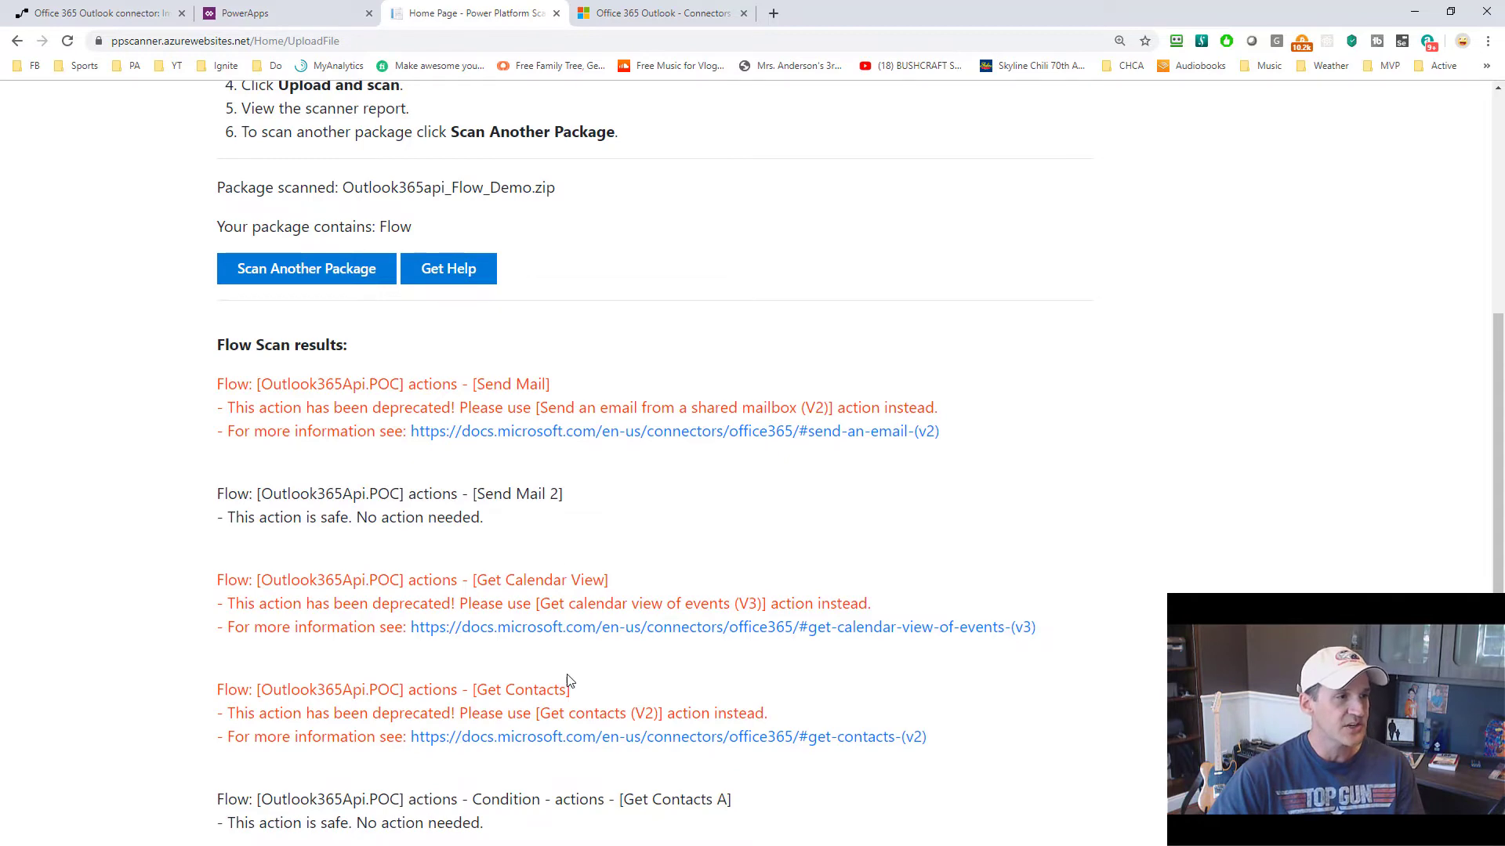
pyautogui.scroll(-4, 783, 656)
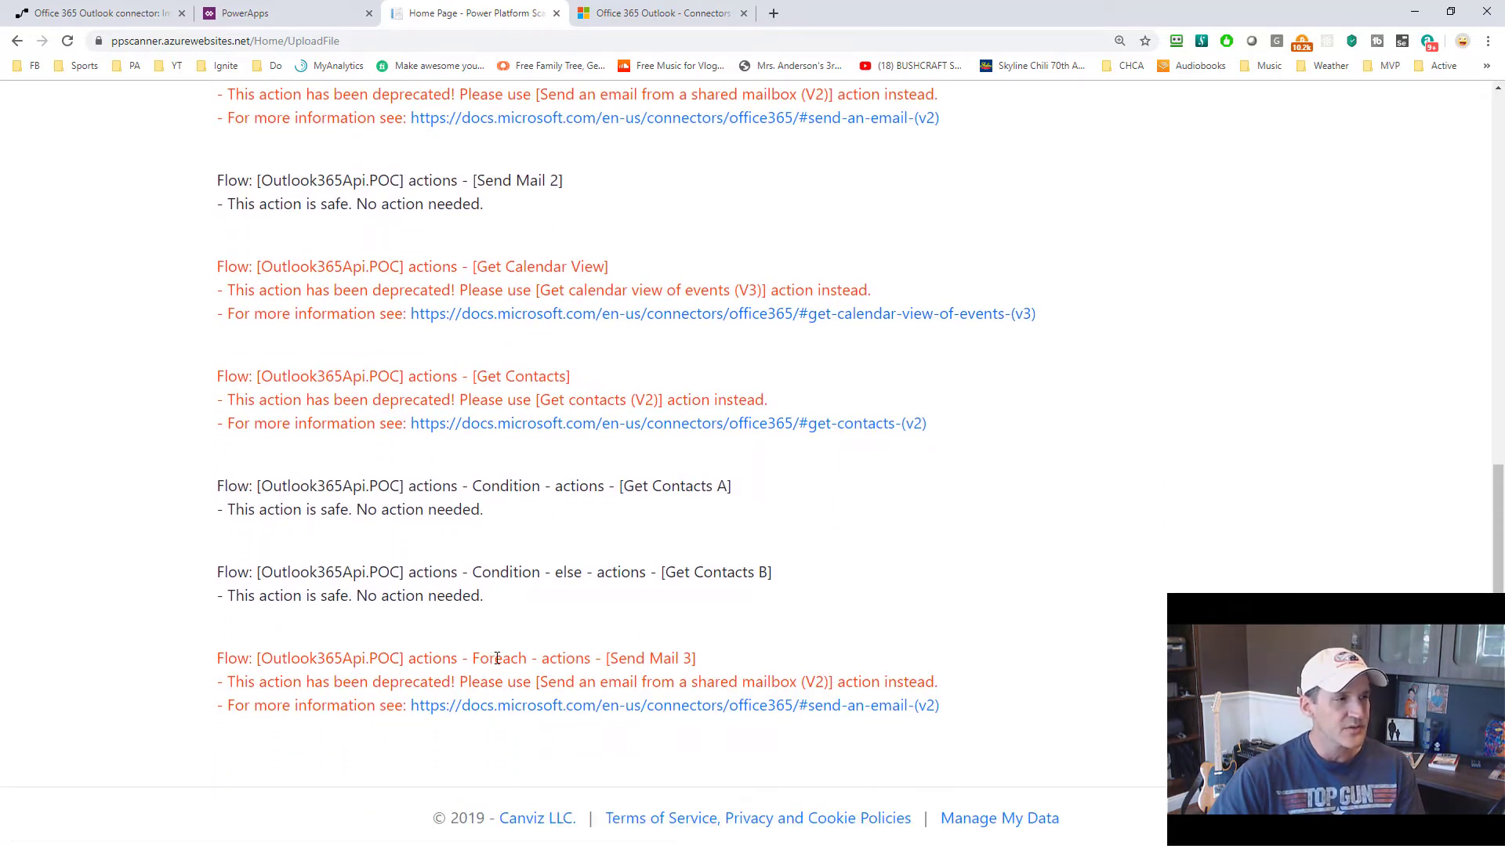
pyautogui.doubleClick(497, 658)
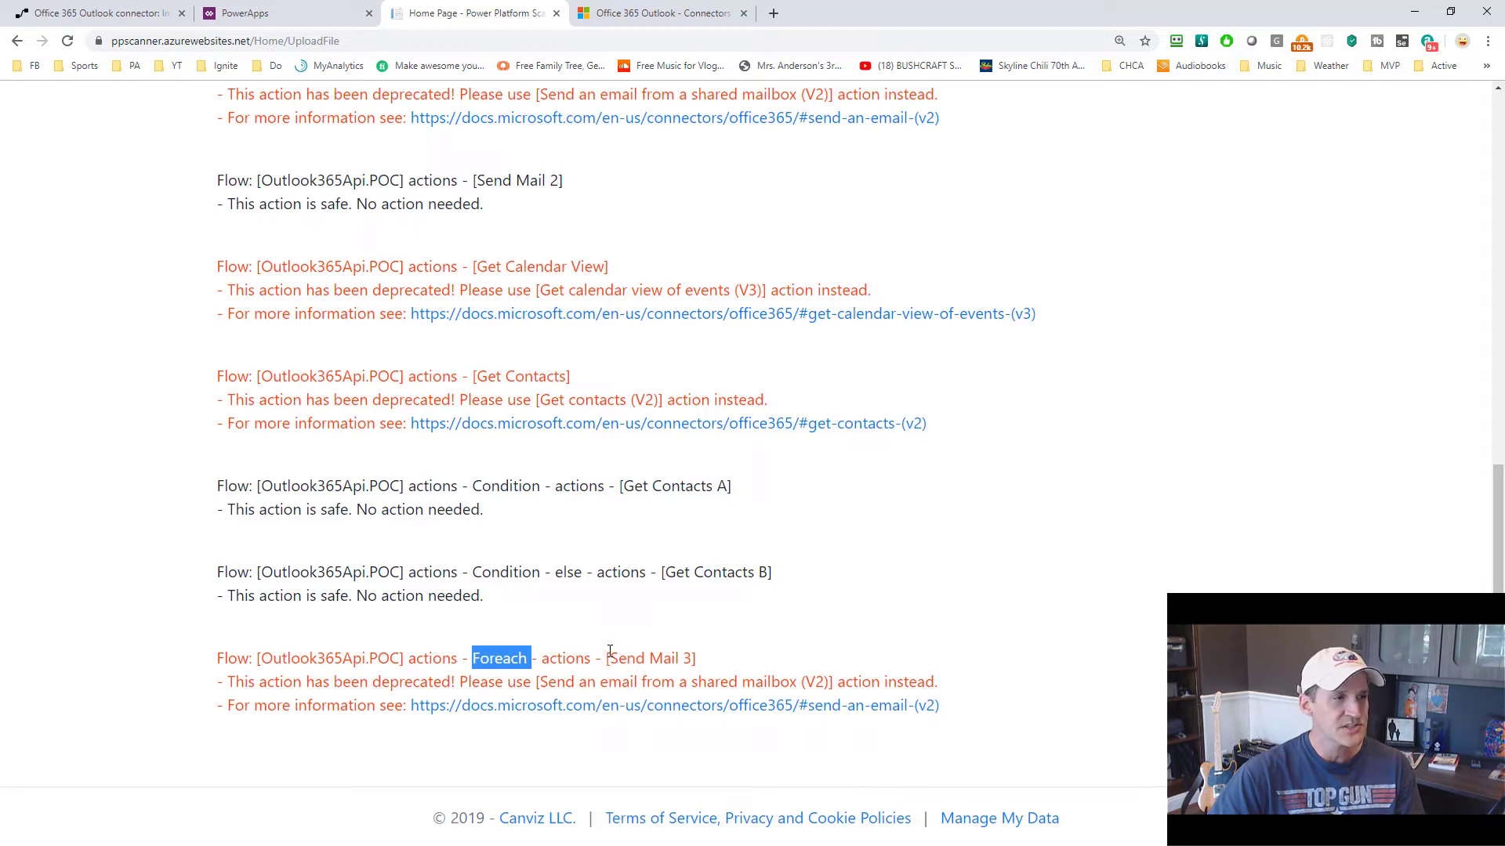
pyautogui.moveTo(608, 658); pyautogui.dragTo(698, 658)
pyautogui.click(734, 659)
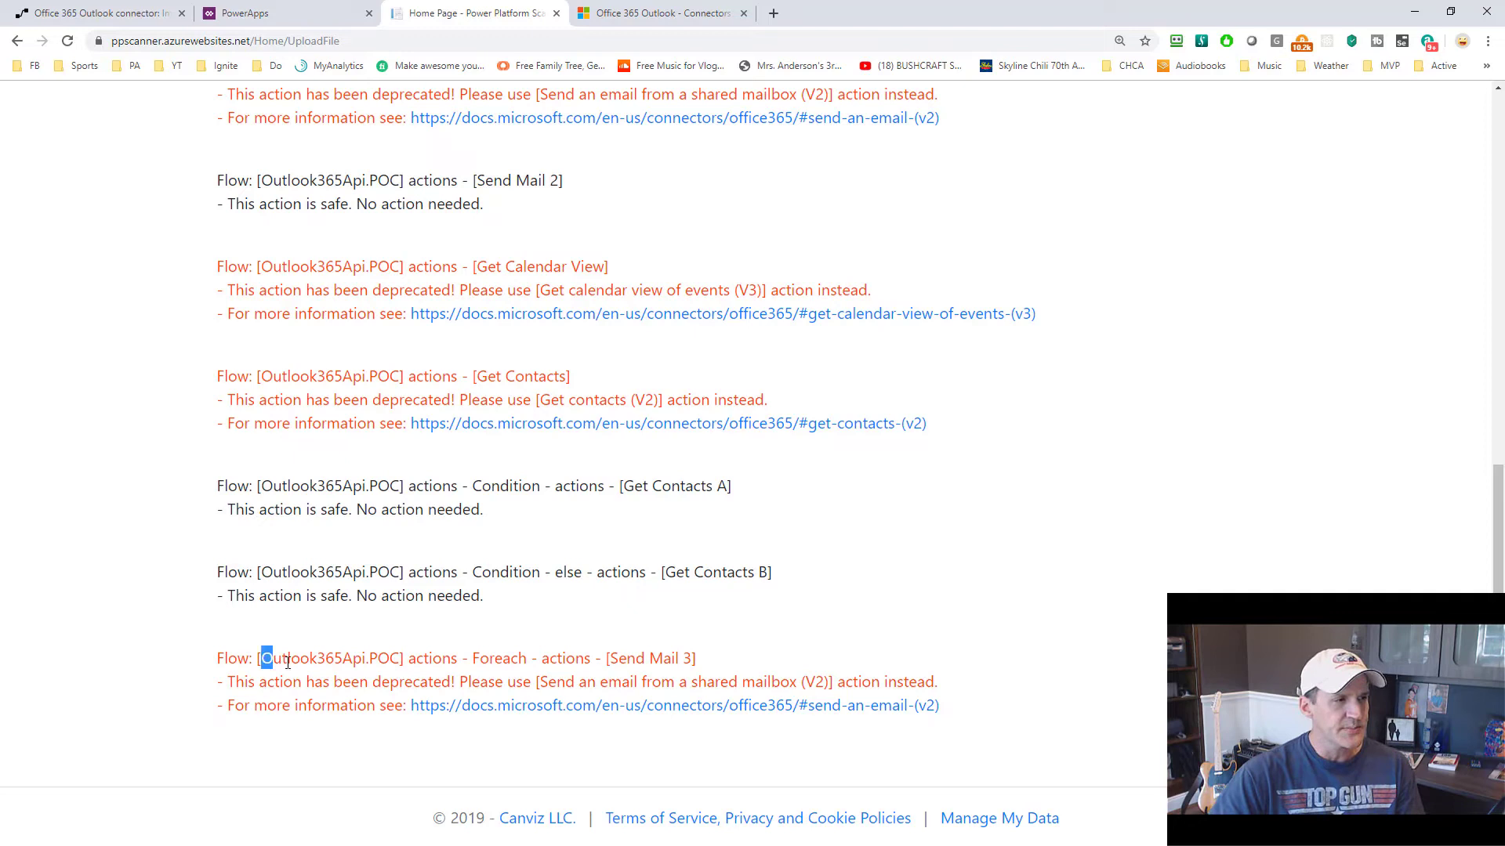
pyautogui.moveTo(287, 663); pyautogui.dragTo(724, 672)
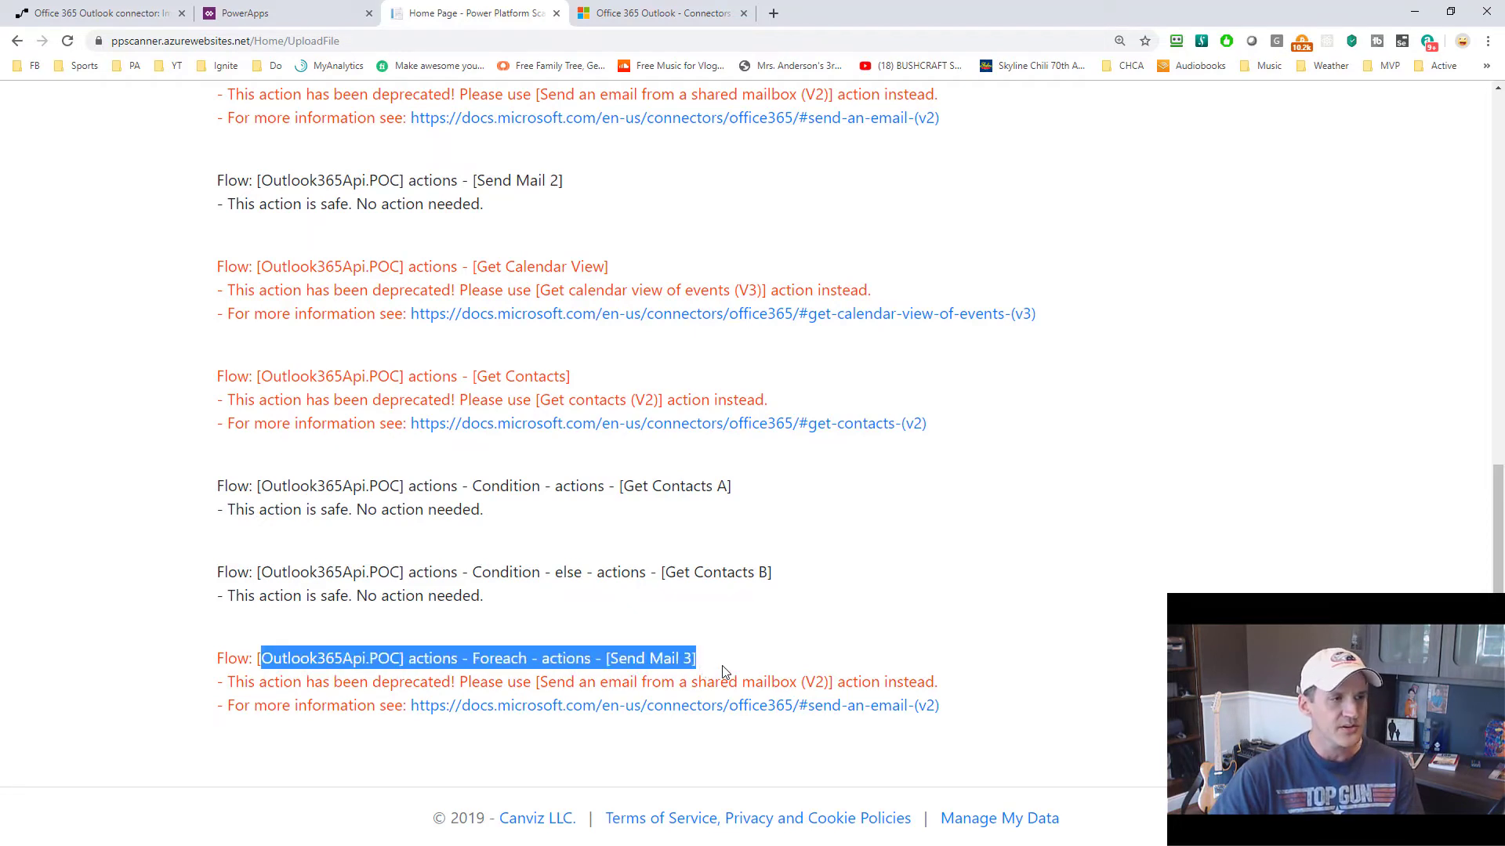
pyautogui.click(777, 627)
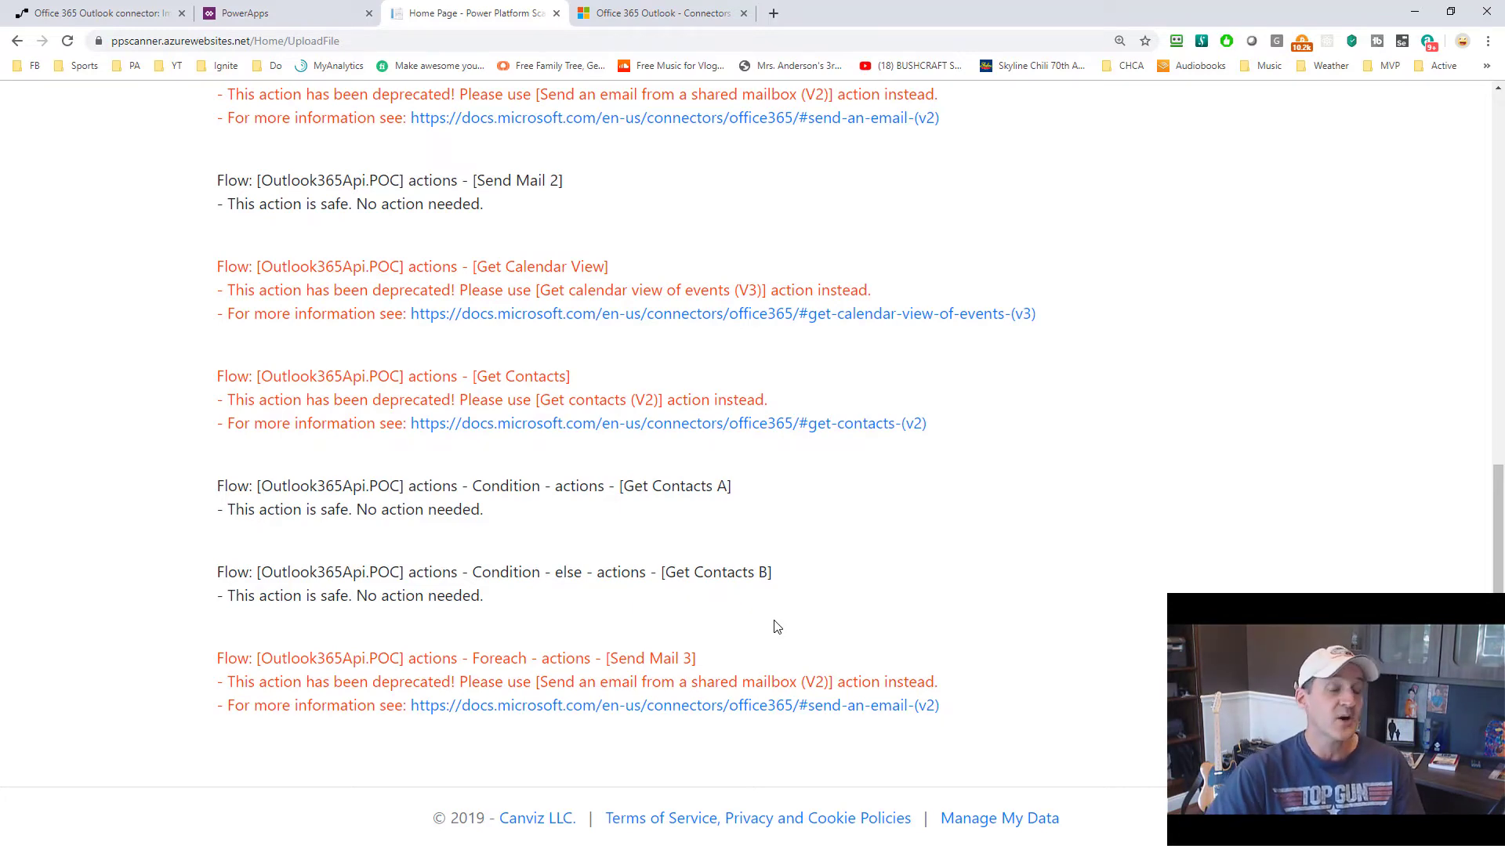
pyautogui.scroll(10, 932, 579)
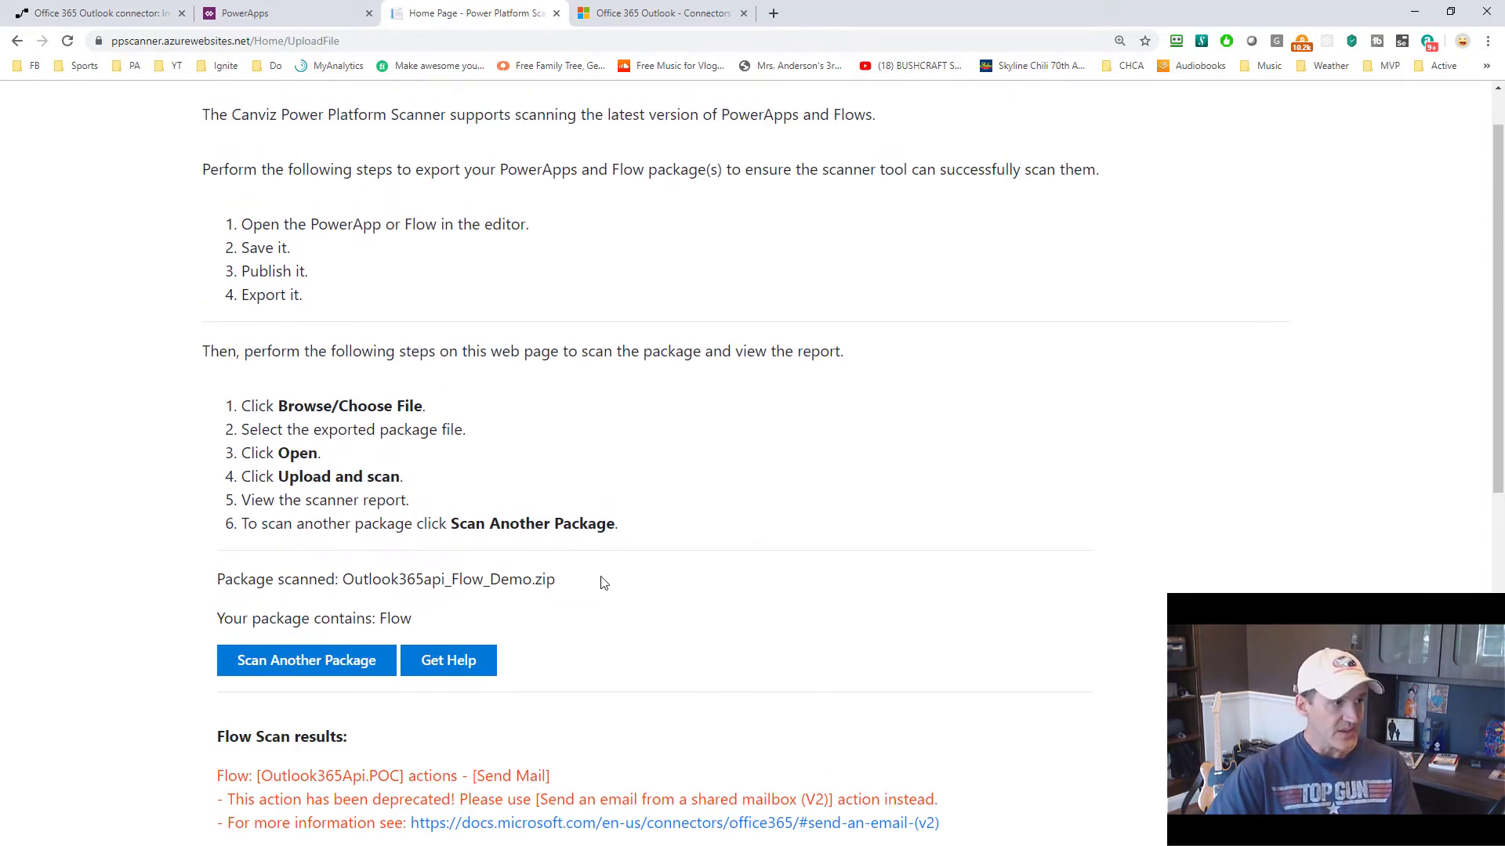
# Step: Reset the scanner, then upload and scan Outlook365api_PowerApps_Demo.zip
pyautogui.click(355, 665)
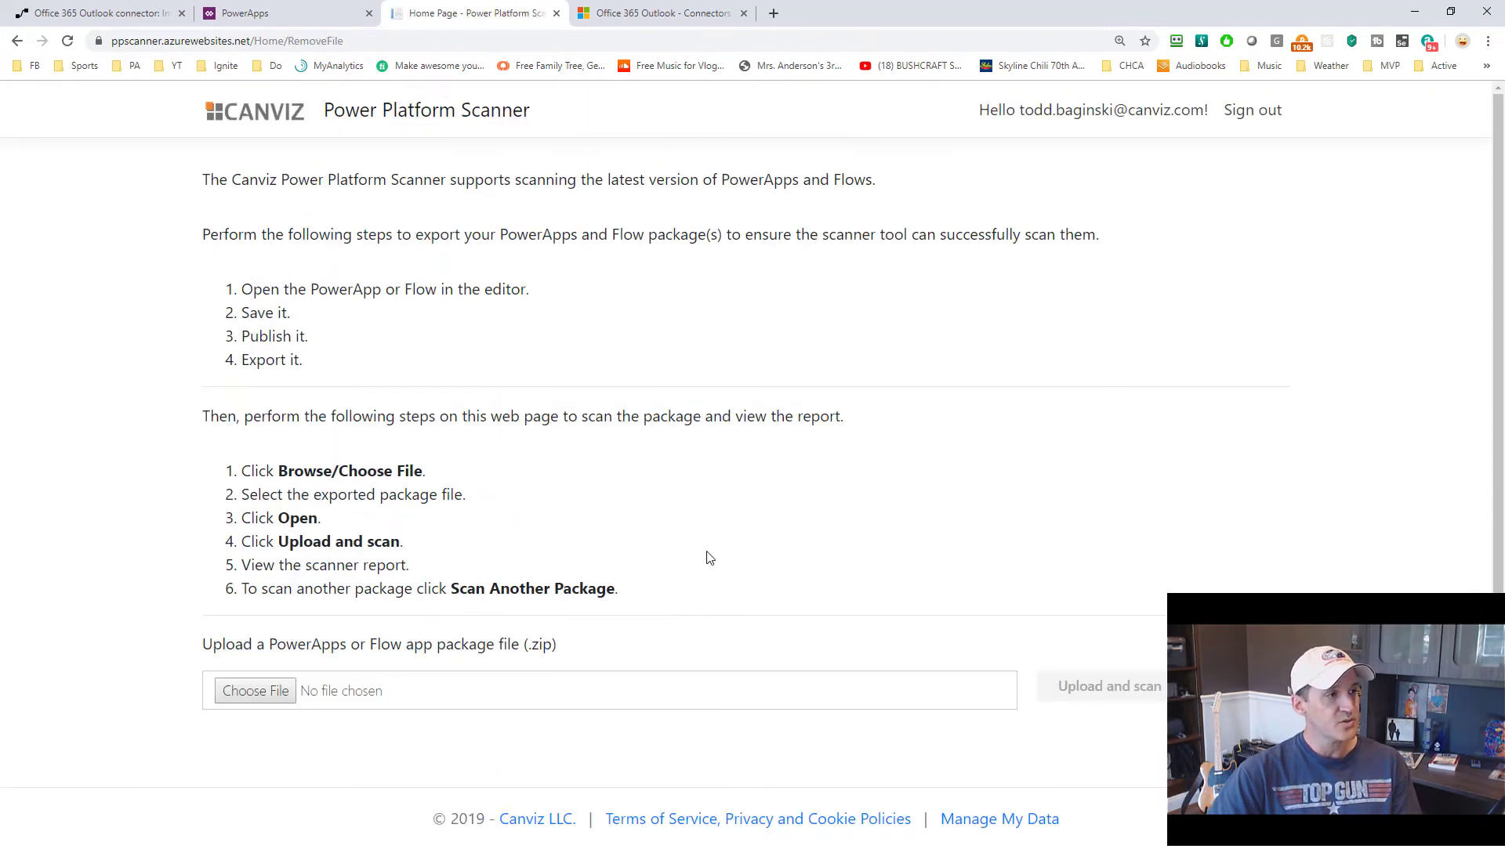
pyautogui.click(239, 693)
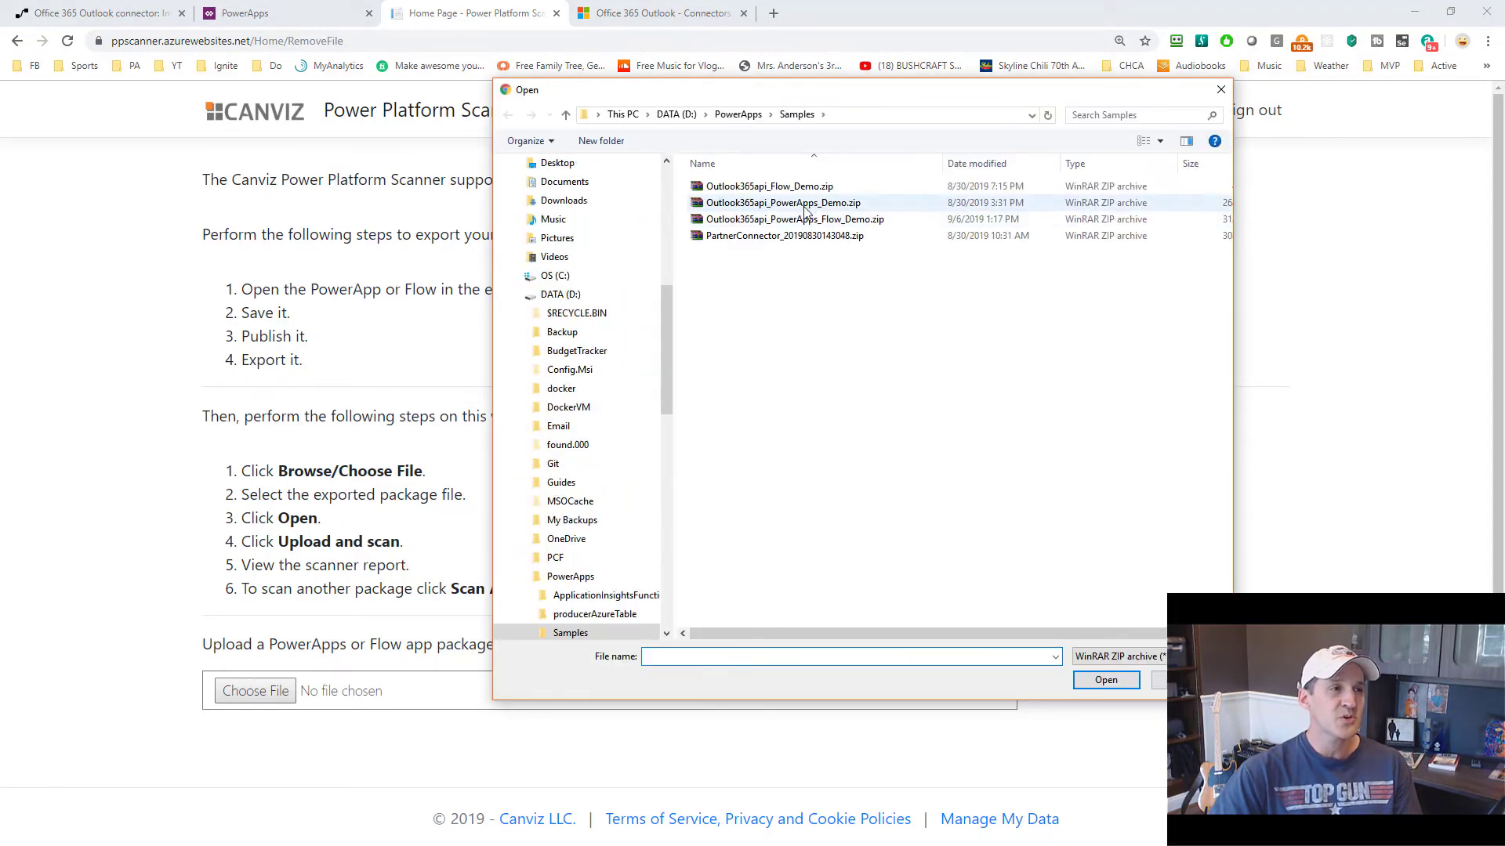
pyautogui.click(795, 205)
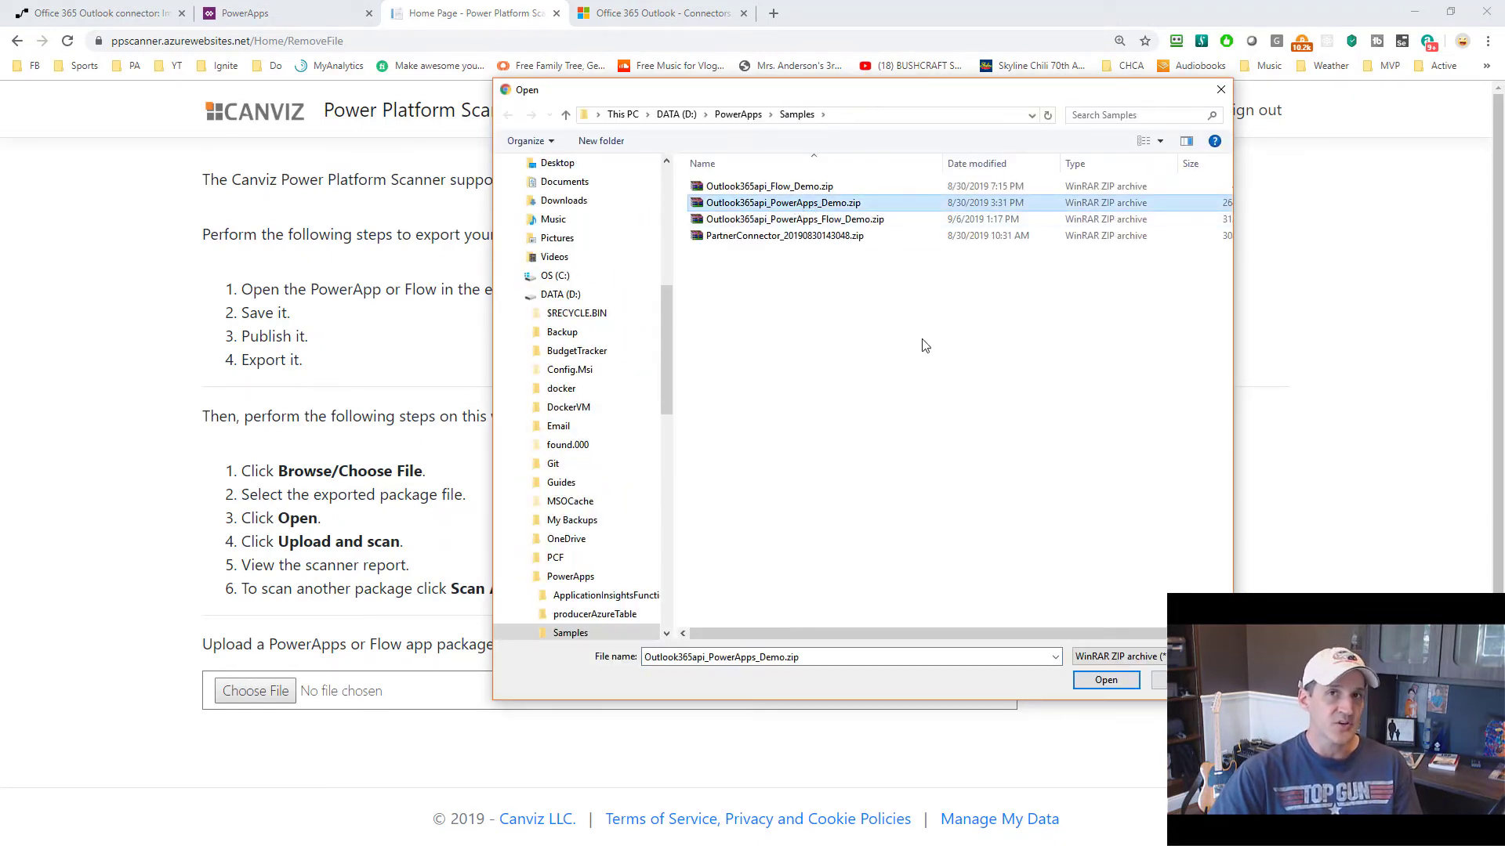
pyautogui.click(1107, 681)
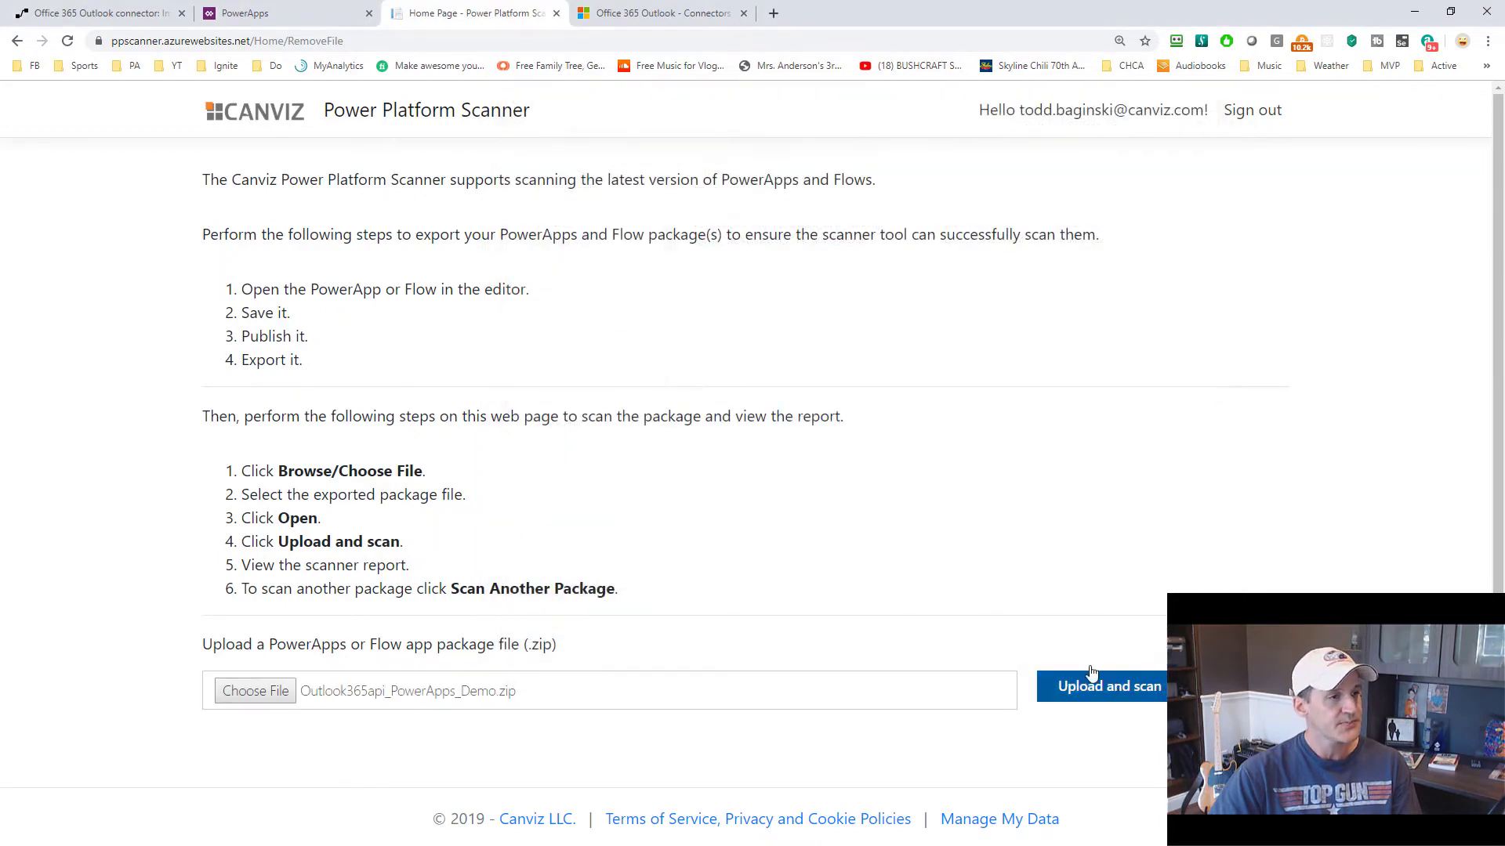
pyautogui.click(1105, 686)
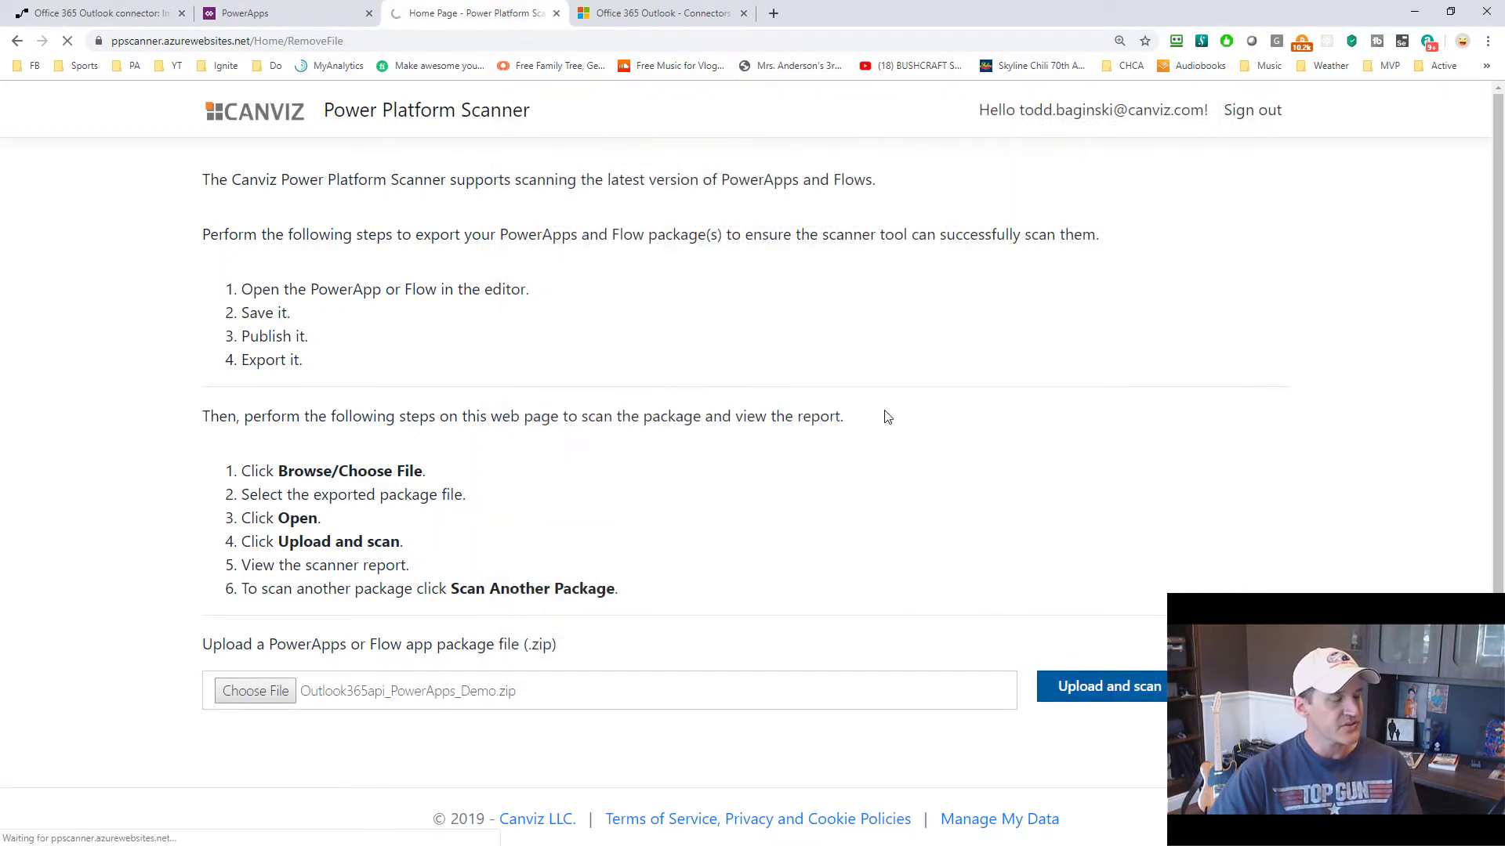
pyautogui.scroll(-4, 883, 416)
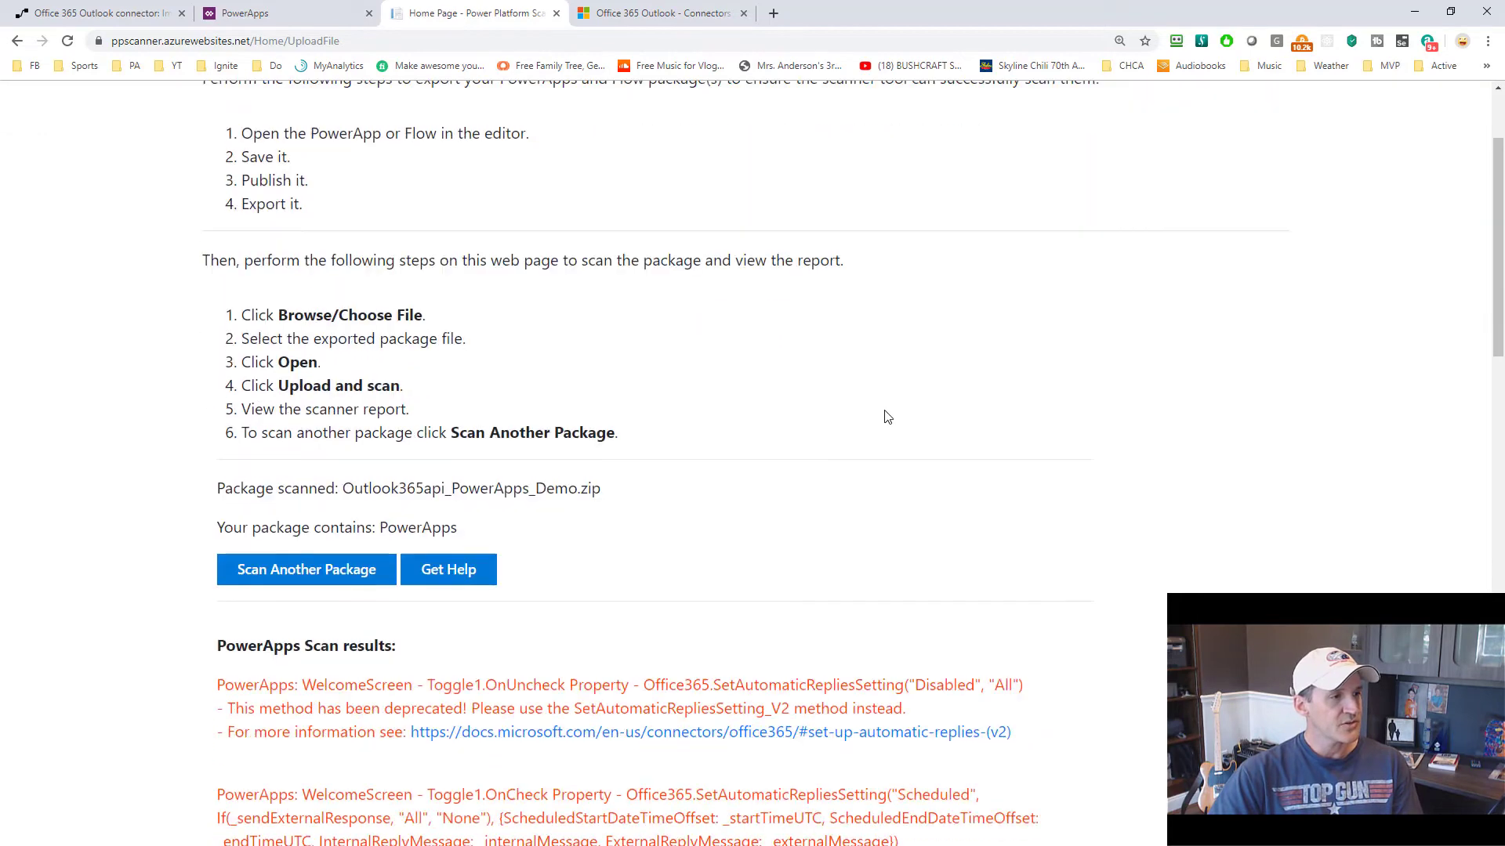
pyautogui.moveTo(220, 369); pyautogui.dragTo(469, 375)
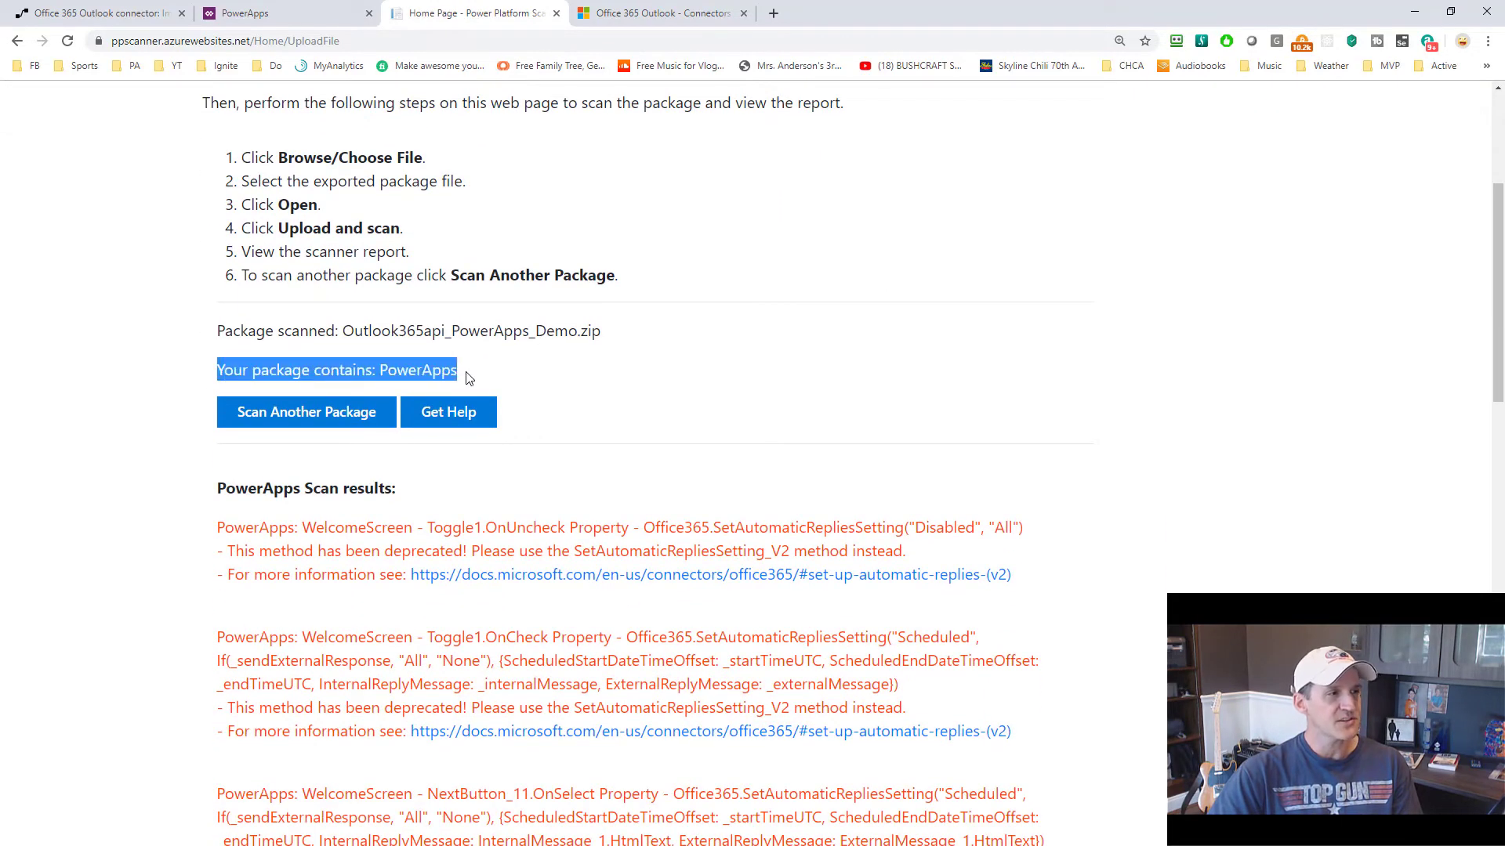
pyautogui.click(529, 373)
pyautogui.scroll(-4, 971, 402)
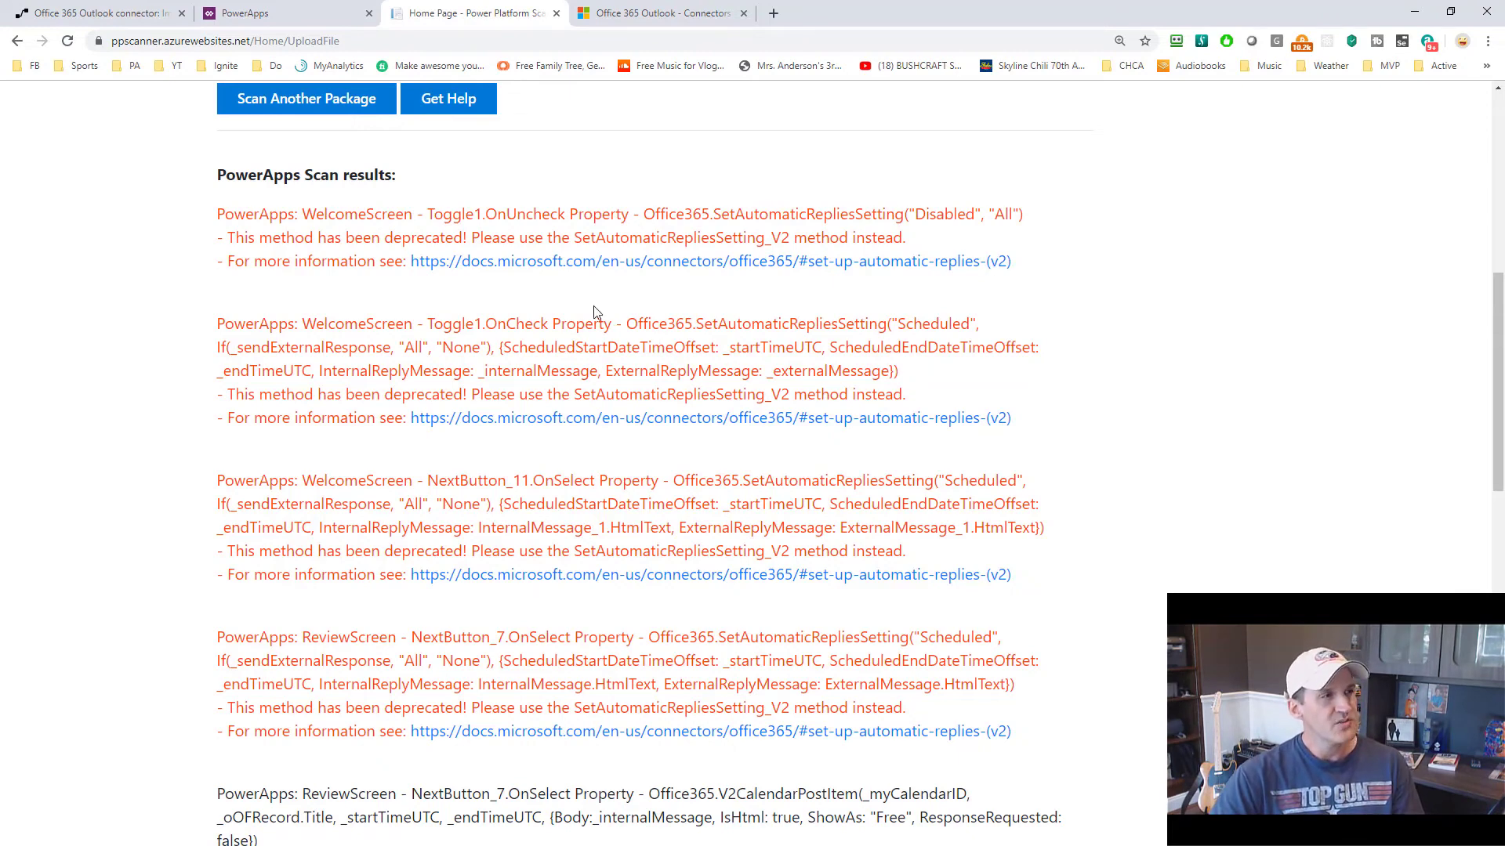
pyautogui.doubleClick(262, 218)
pyautogui.doubleClick(350, 218)
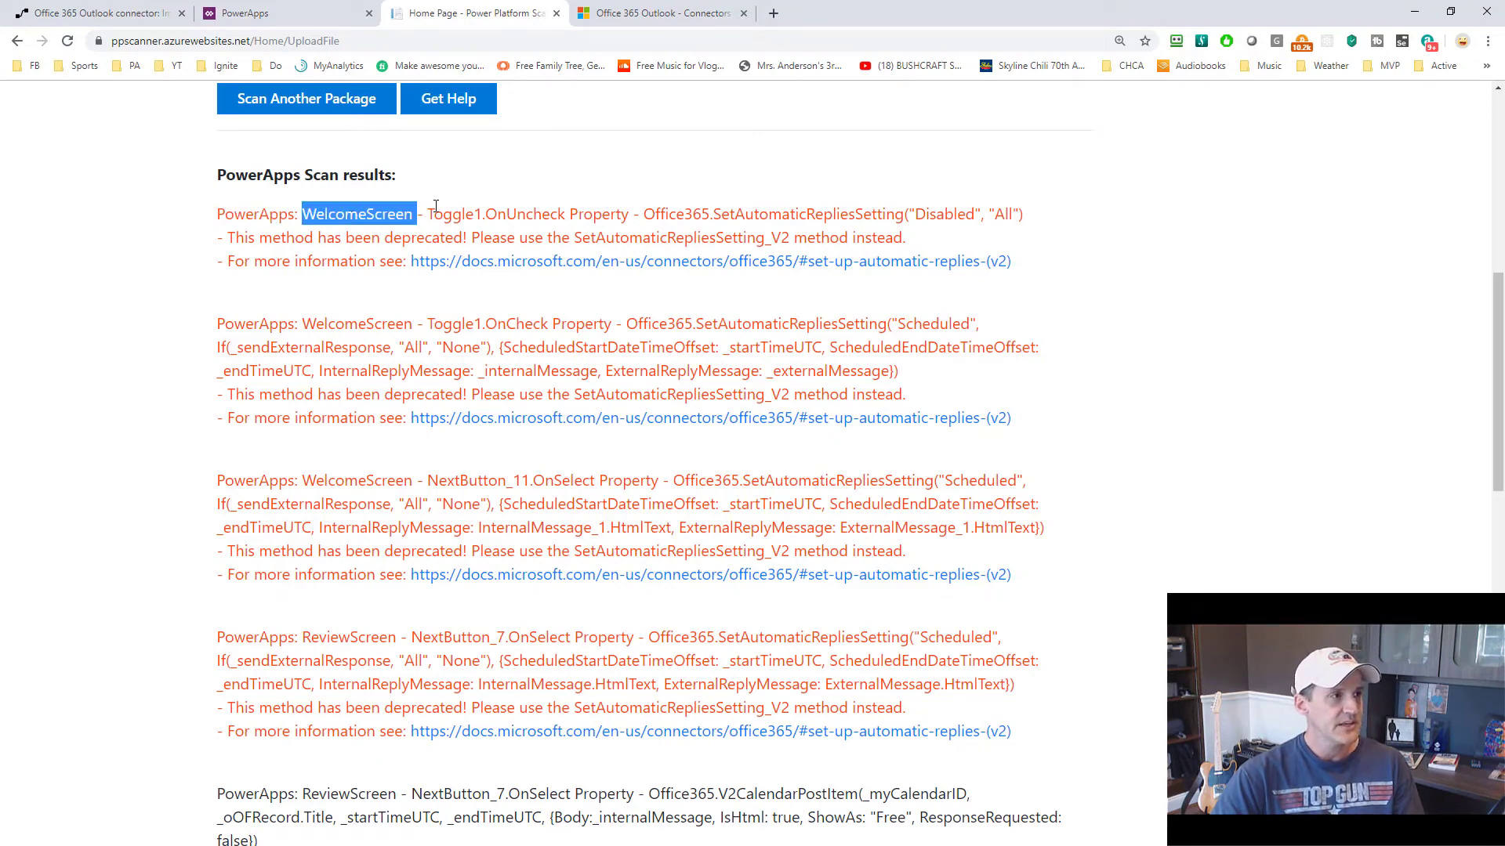
pyautogui.moveTo(428, 216); pyautogui.dragTo(631, 215)
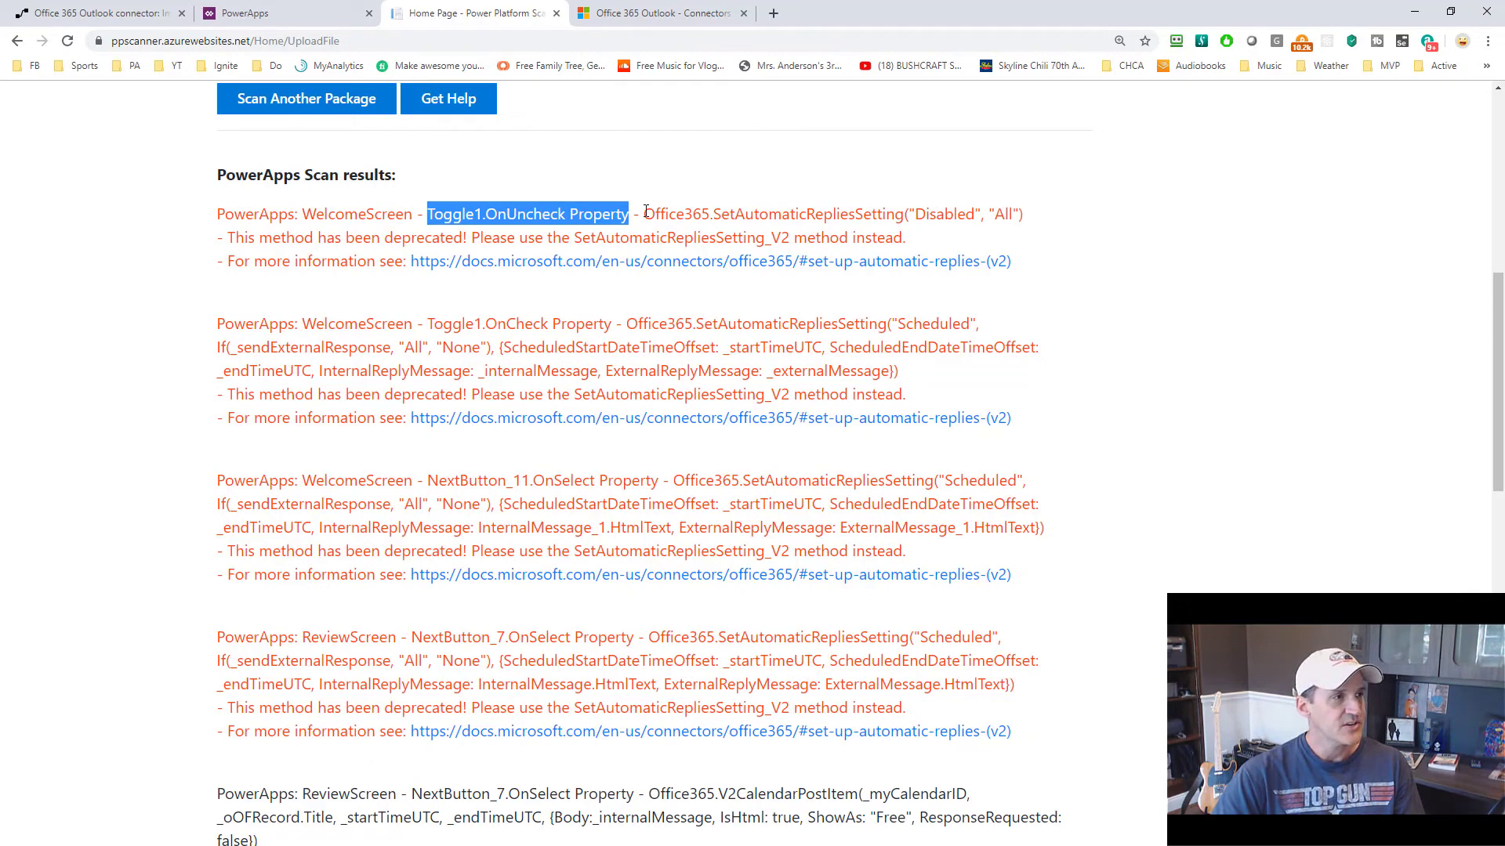
pyautogui.moveTo(644, 214); pyautogui.dragTo(1049, 226)
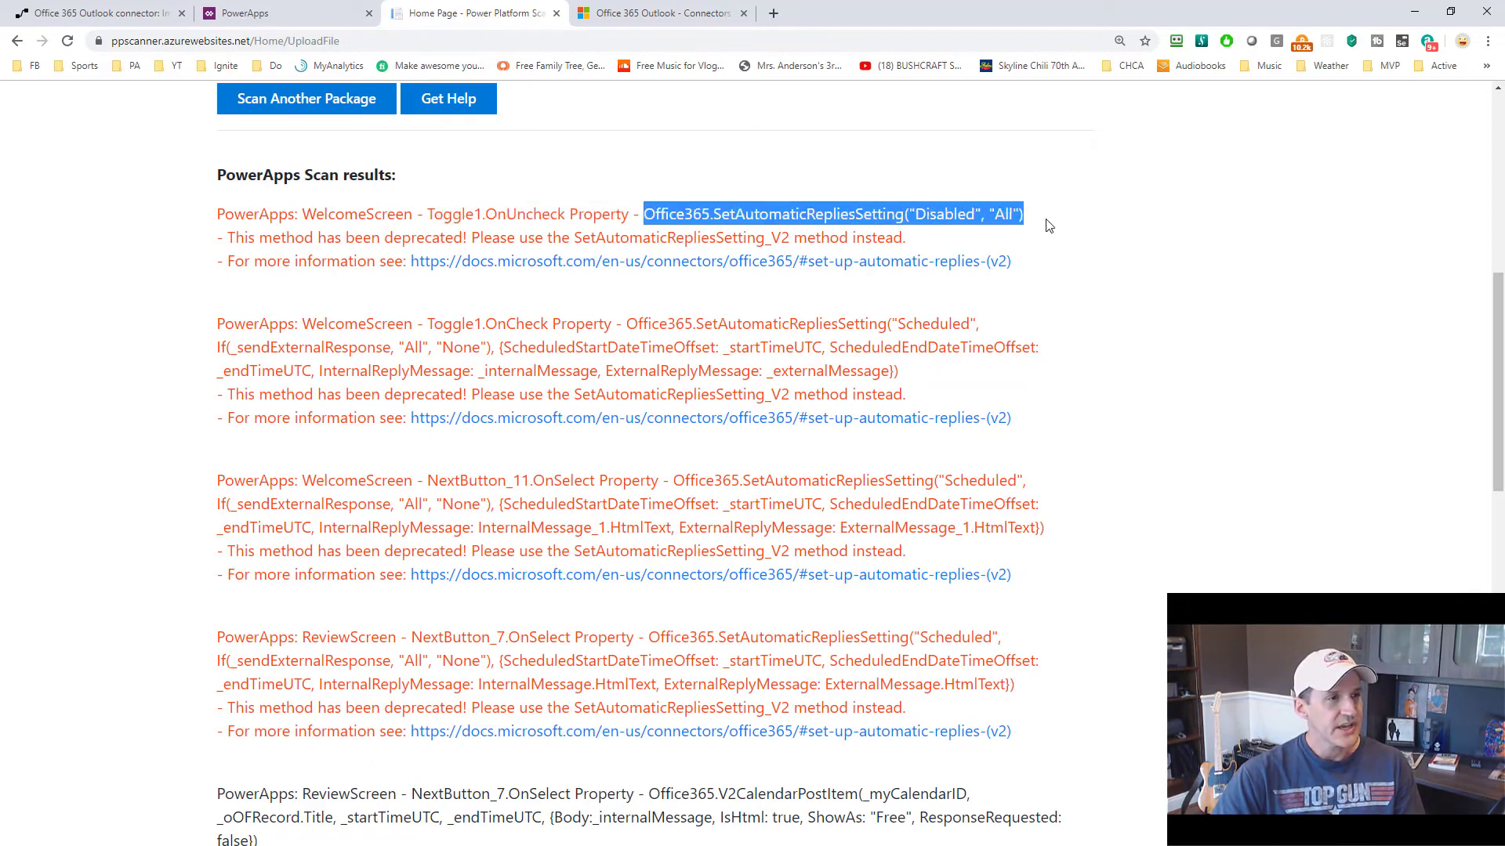
pyautogui.click(421, 345)
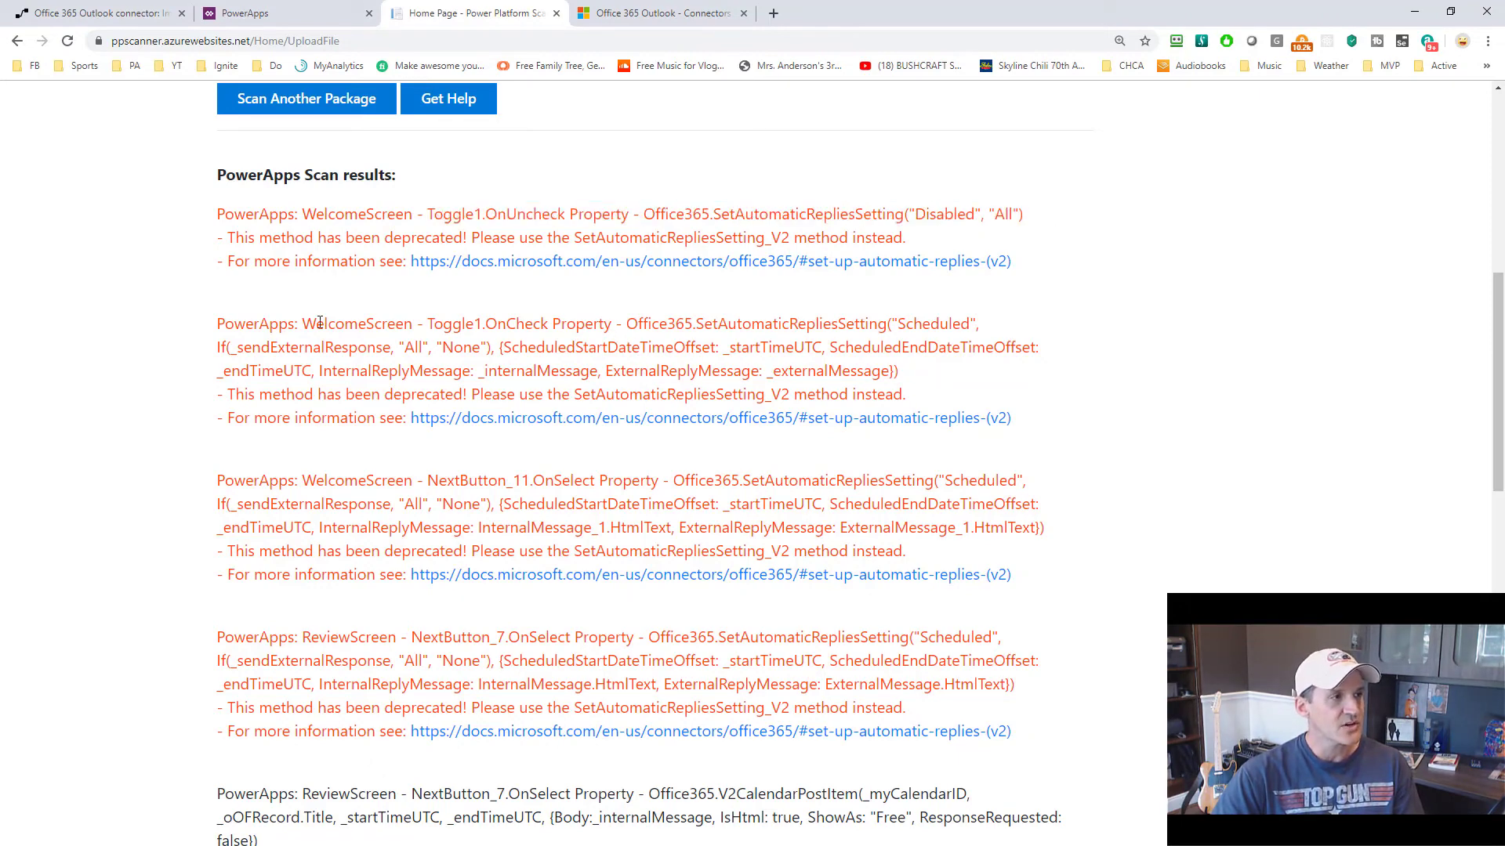
pyautogui.doubleClick(346, 328)
pyautogui.doubleClick(457, 326)
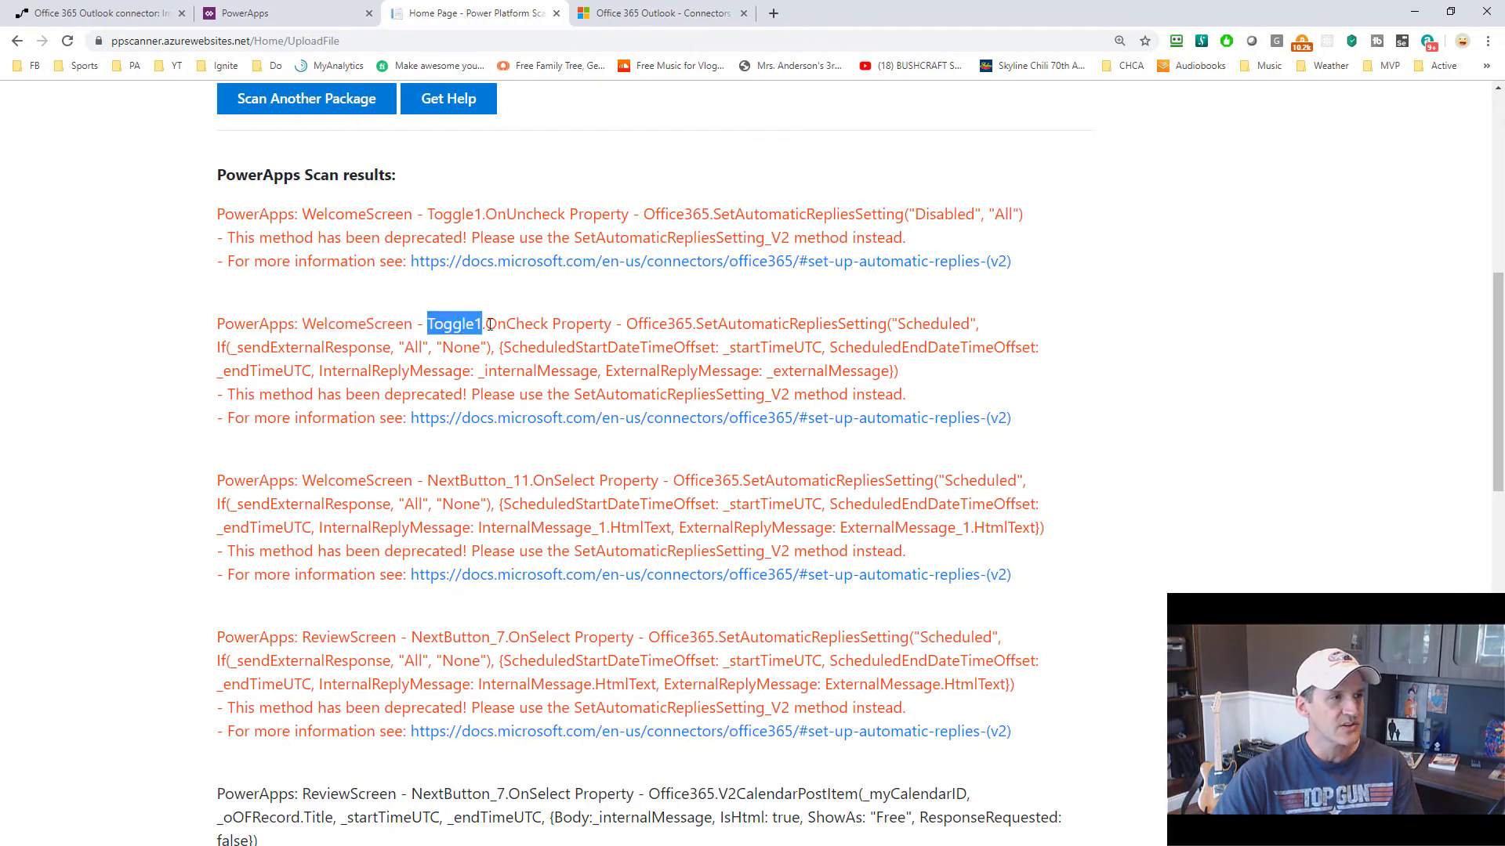
pyautogui.doubleClick(519, 326)
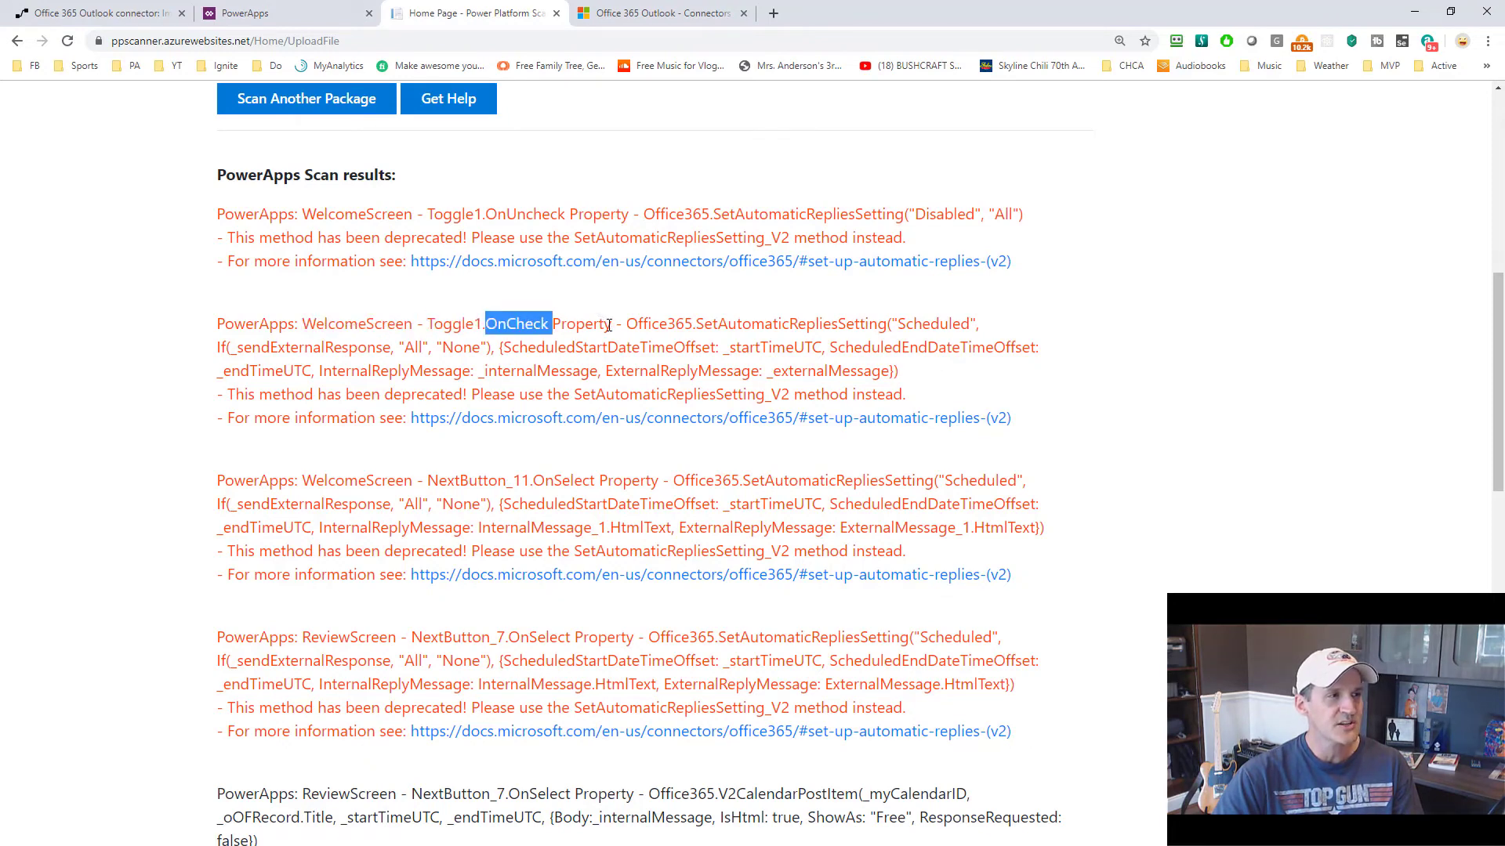
pyautogui.moveTo(627, 321); pyautogui.dragTo(927, 382)
pyautogui.click(971, 370)
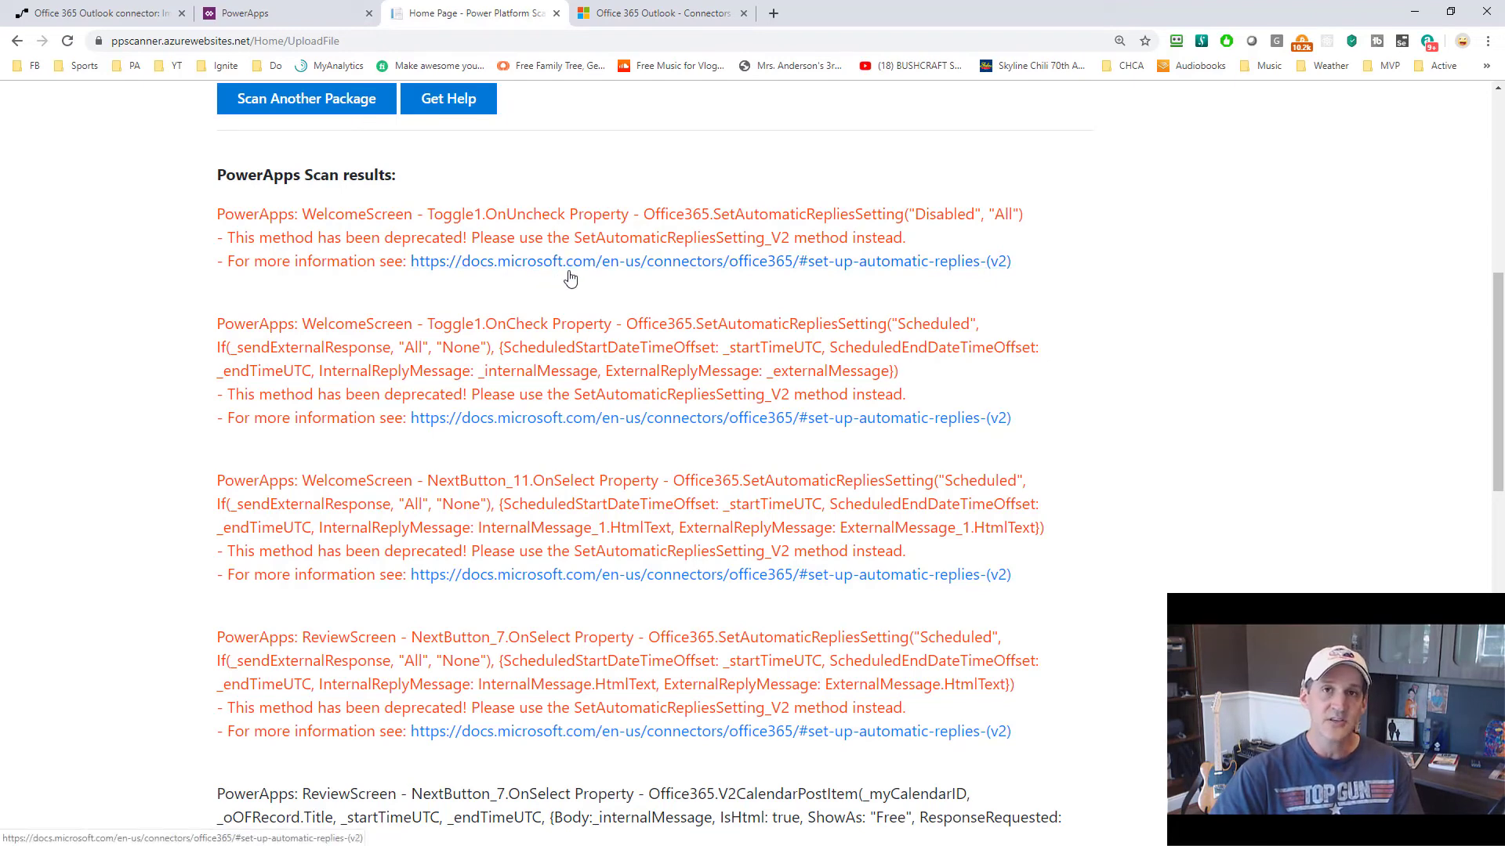
pyautogui.scroll(-1, 1059, 491)
pyautogui.scroll(-6, 1060, 491)
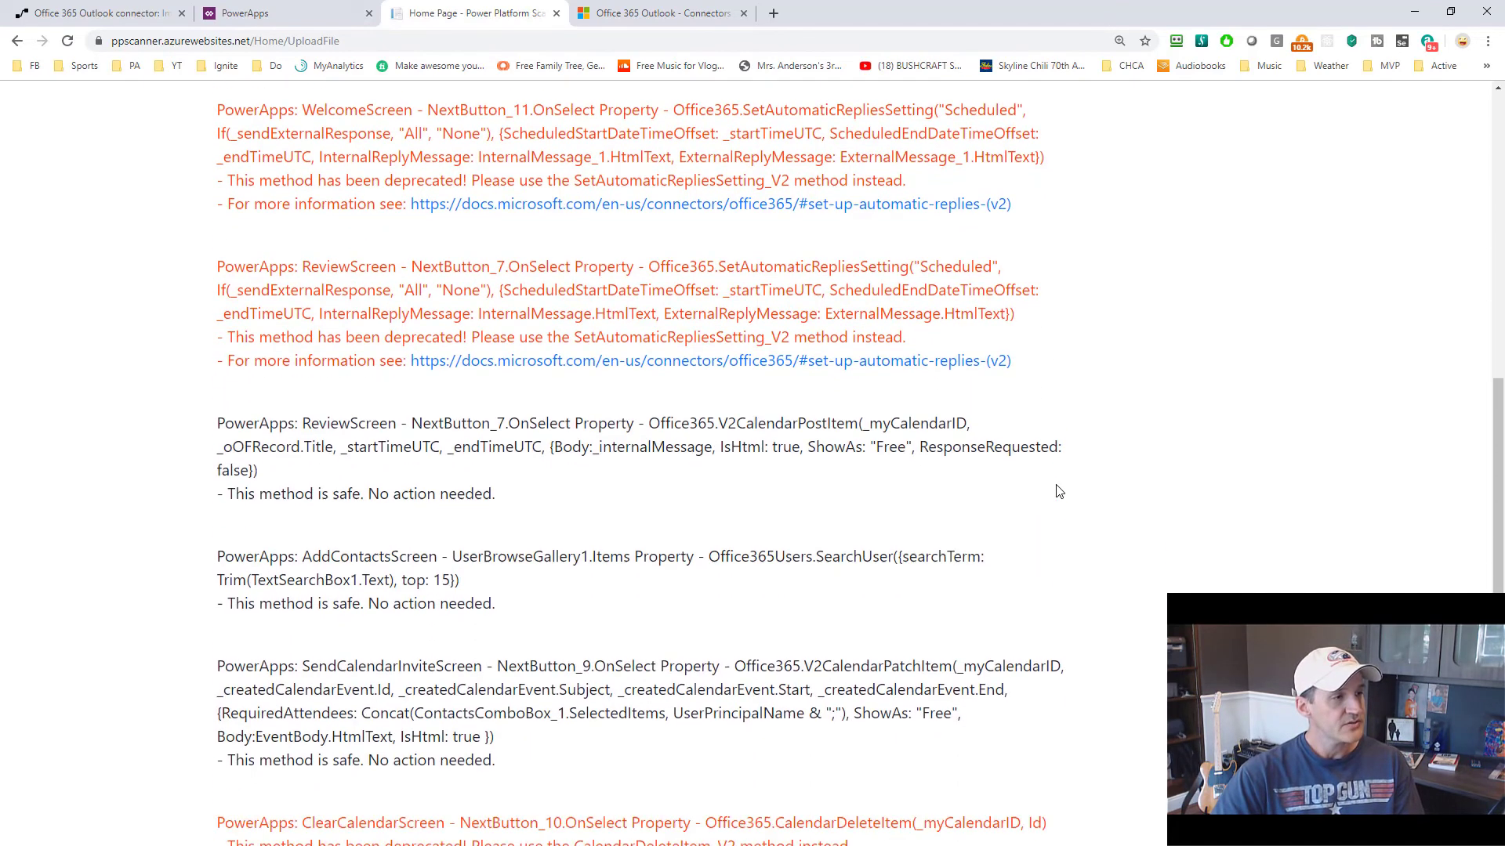
pyautogui.moveTo(217, 255); pyautogui.dragTo(558, 587)
pyautogui.click(700, 594)
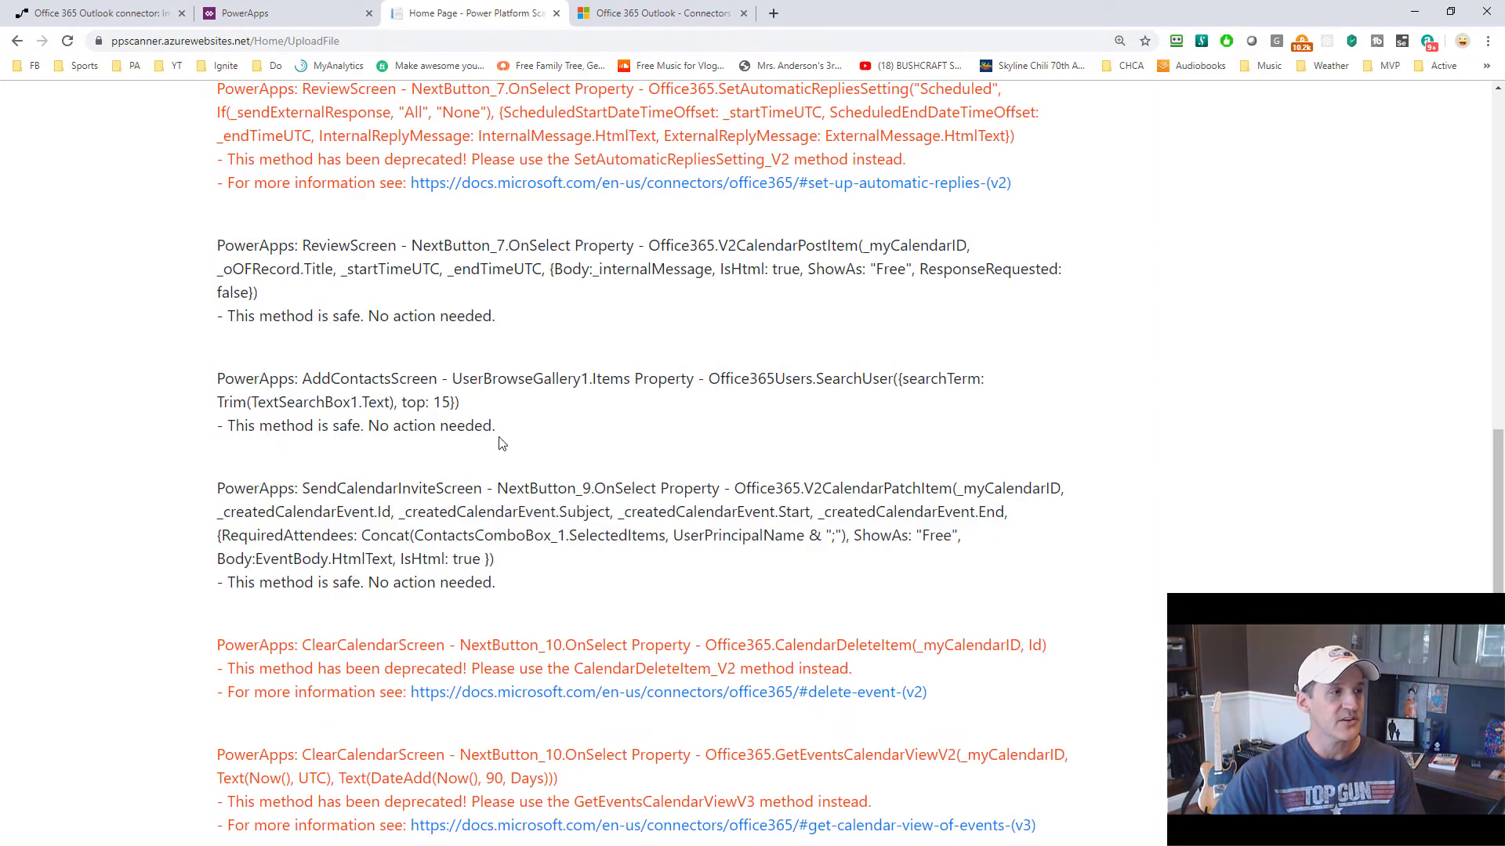
pyautogui.moveTo(495, 431); pyautogui.dragTo(216, 430)
pyautogui.click(647, 459)
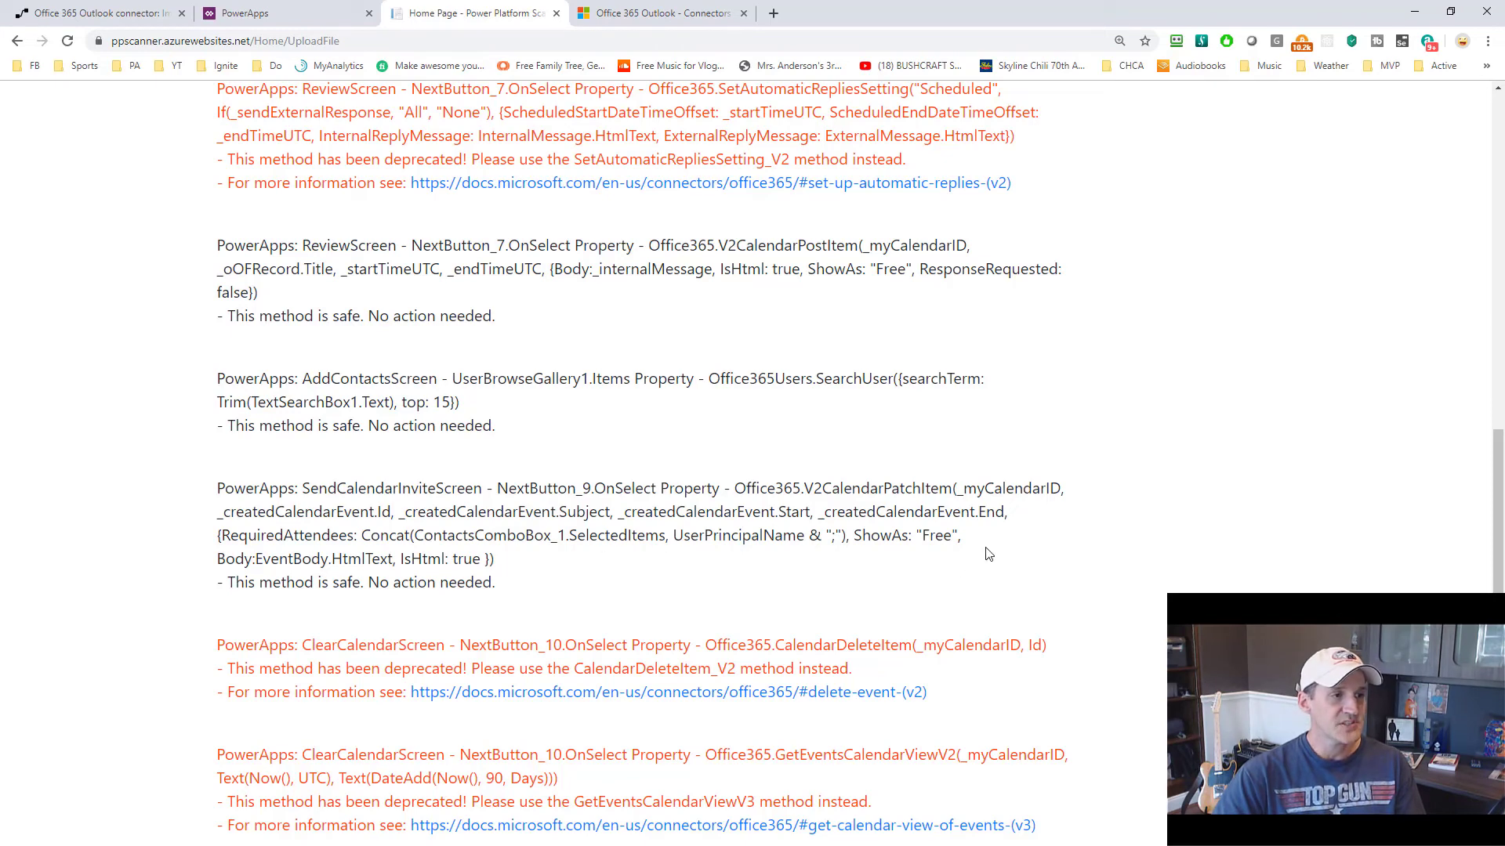
pyautogui.moveTo(546, 560); pyautogui.dragTo(213, 492)
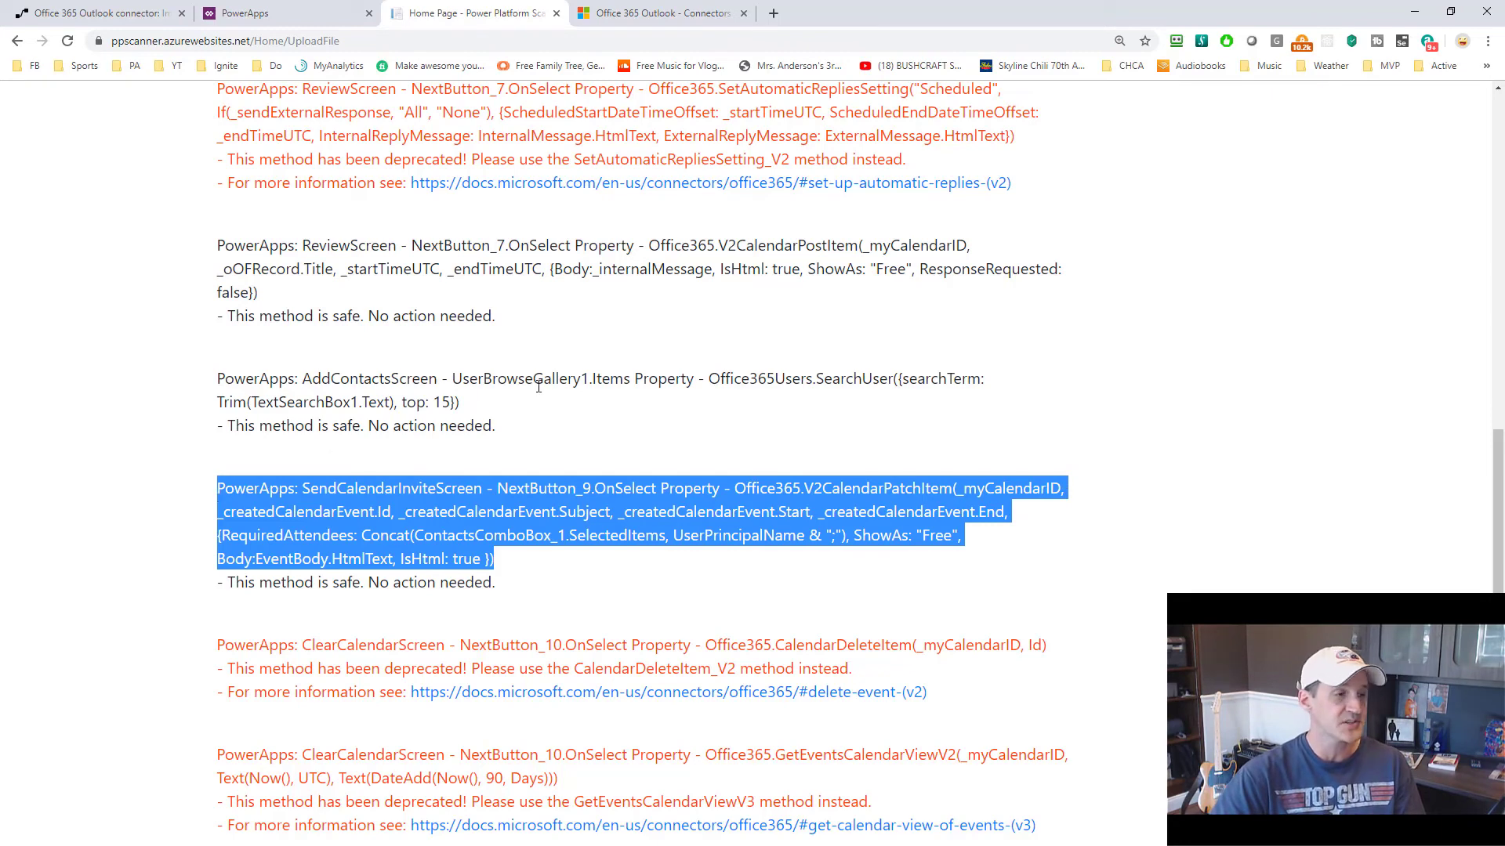
pyautogui.click(907, 448)
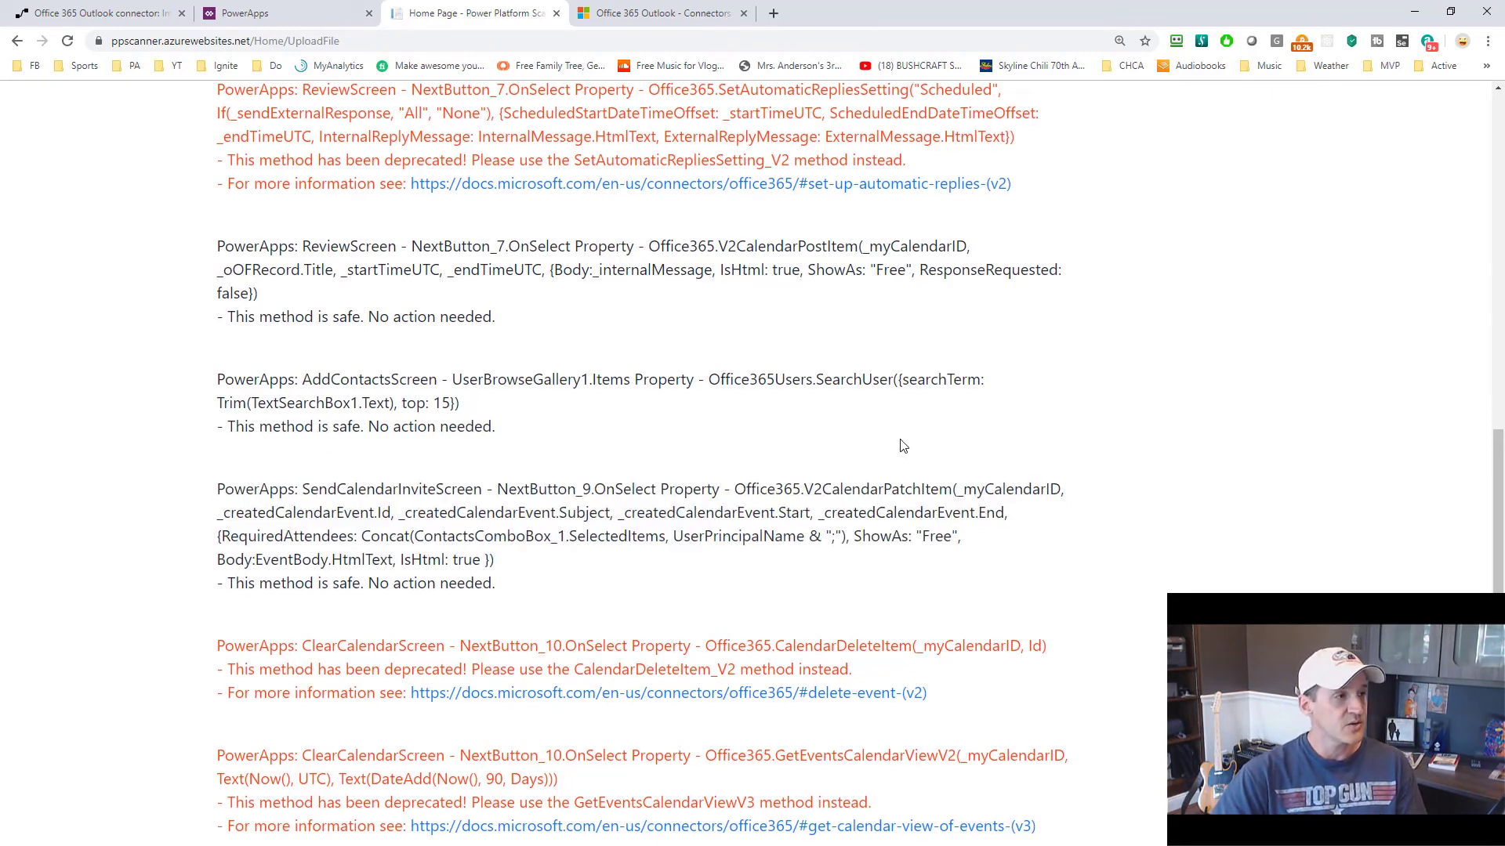
pyautogui.press('Home')
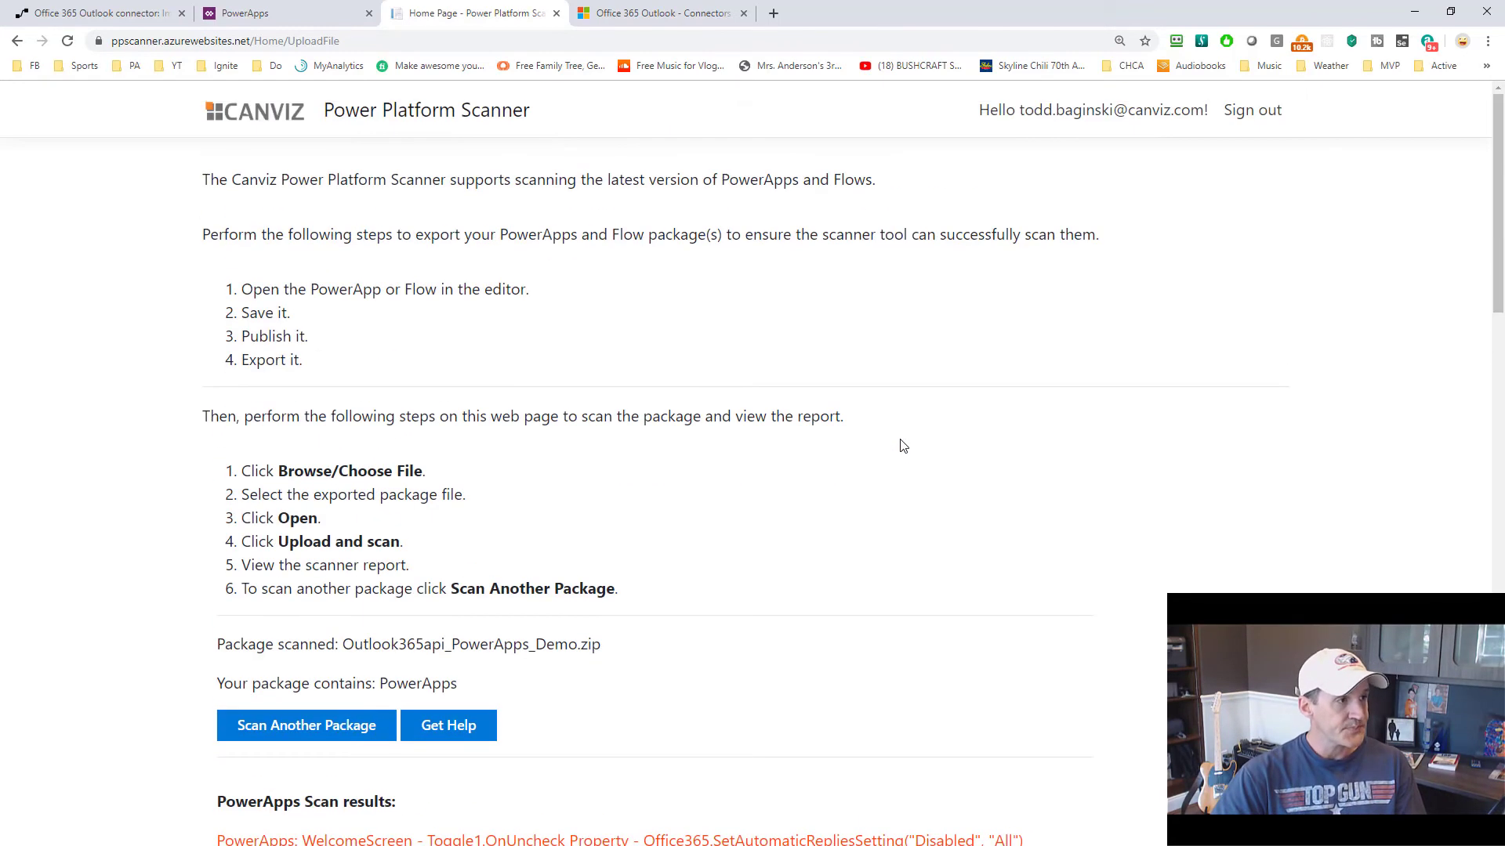
# Step: Reset the scanner, then upload and scan Outlook365api_PowerApps_Flow_Demo.zip
pyautogui.click(320, 741)
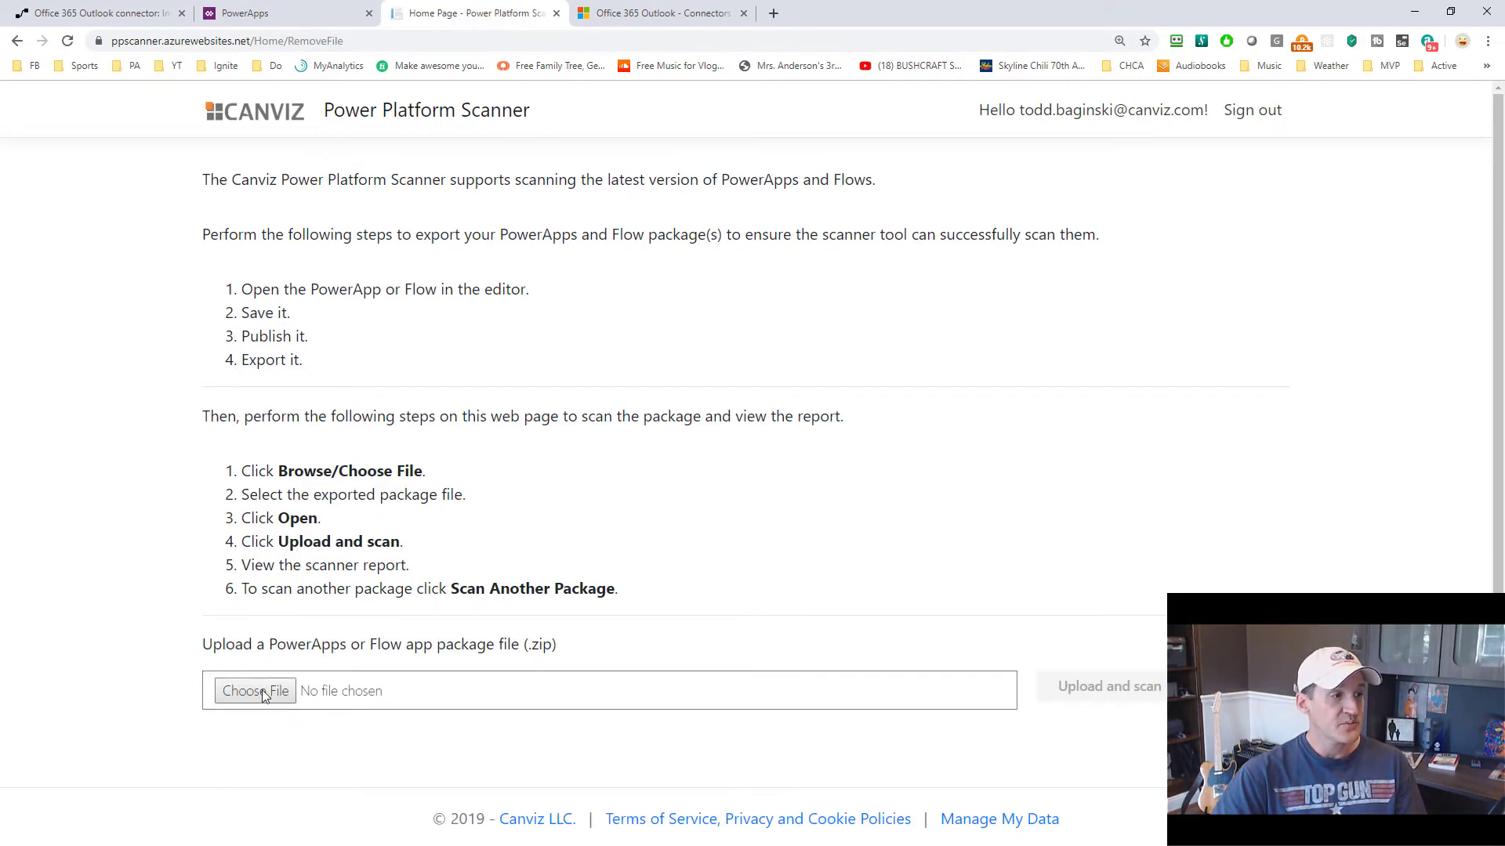
pyautogui.click(263, 695)
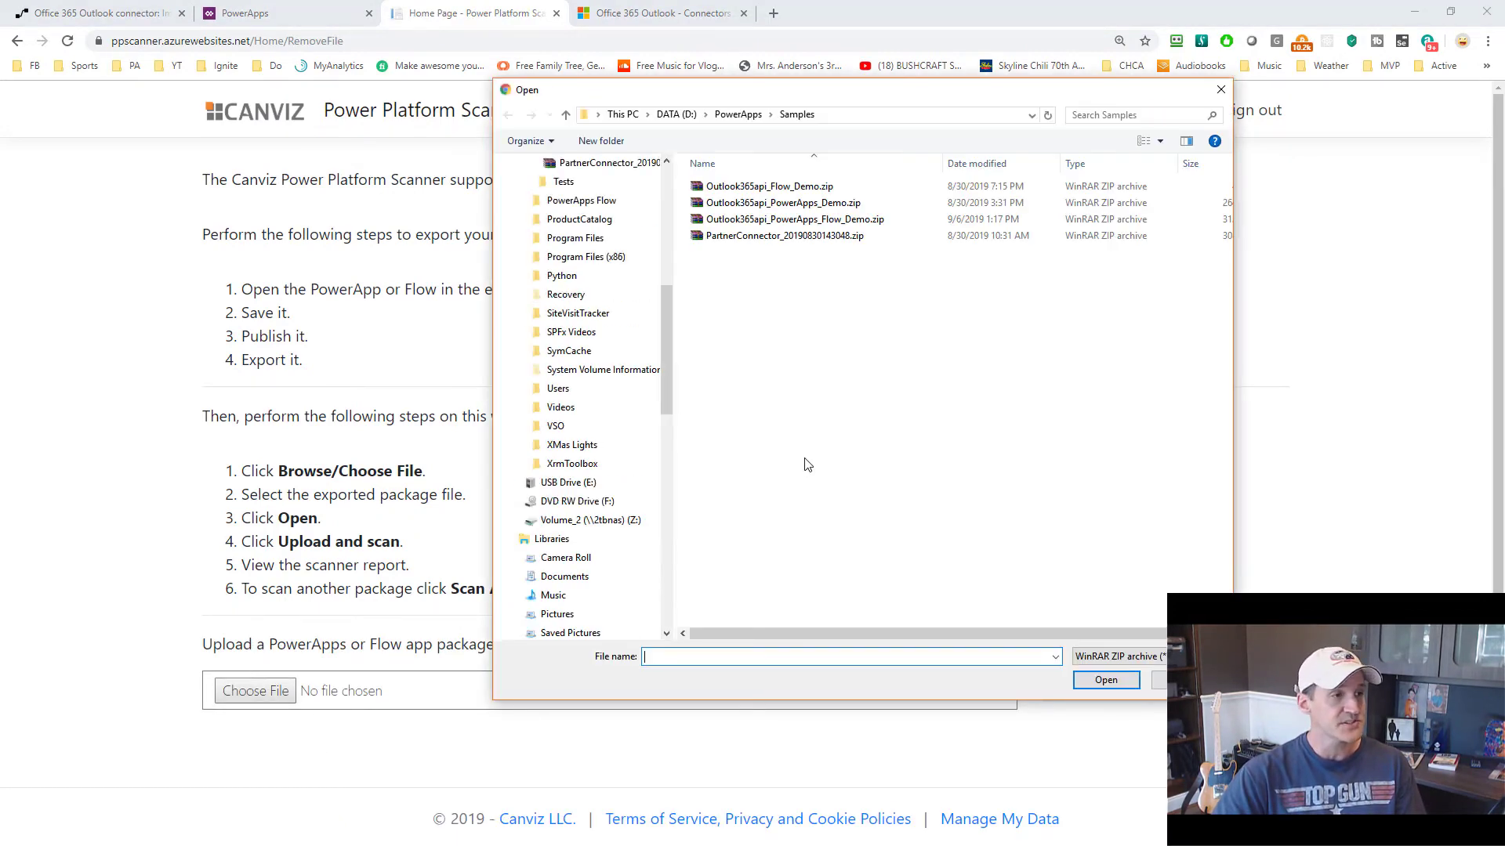
pyautogui.click(862, 220)
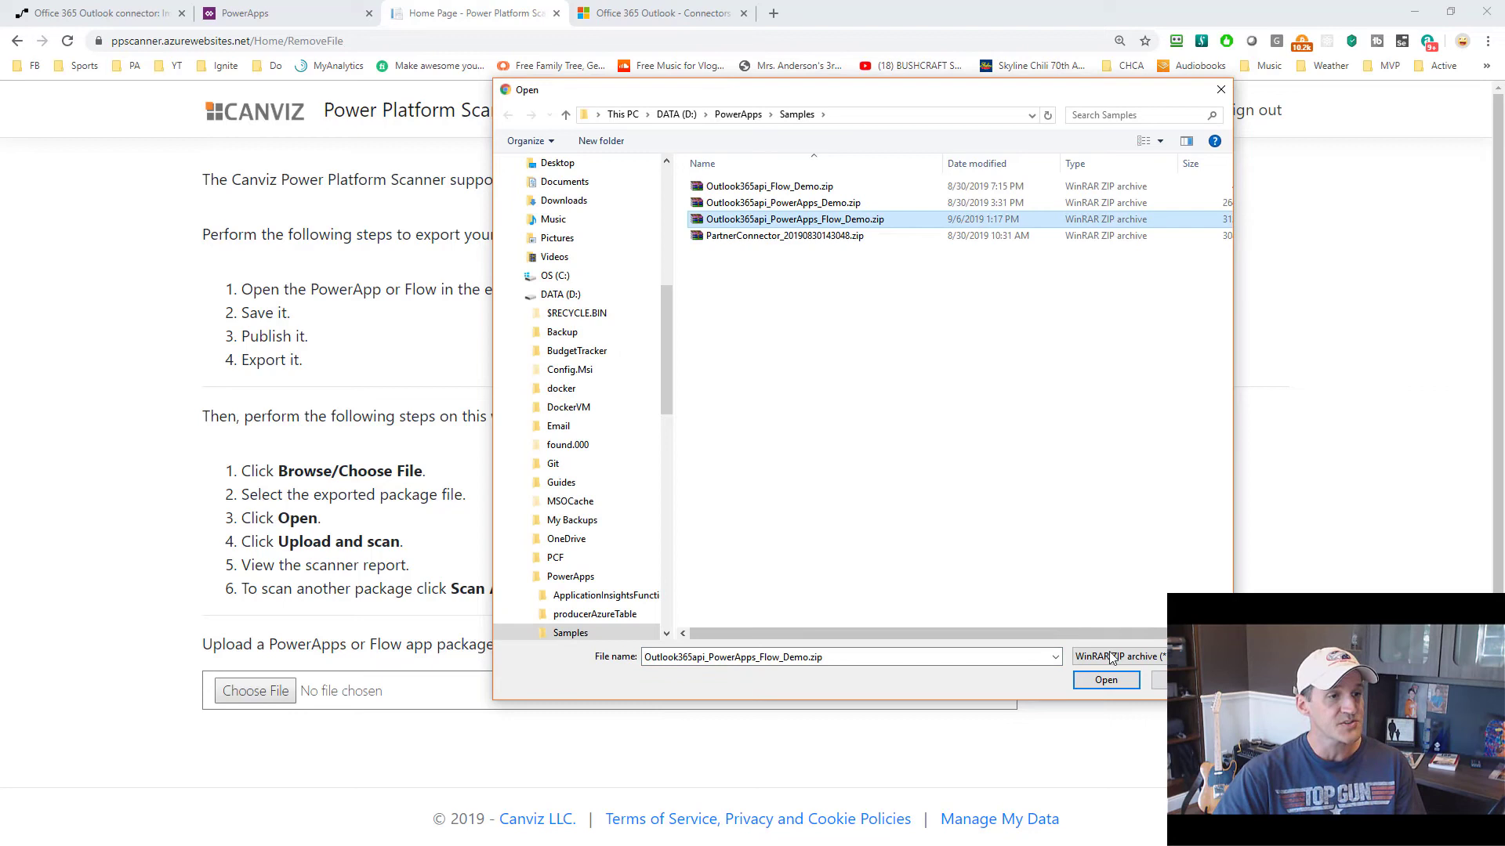
pyautogui.click(1106, 680)
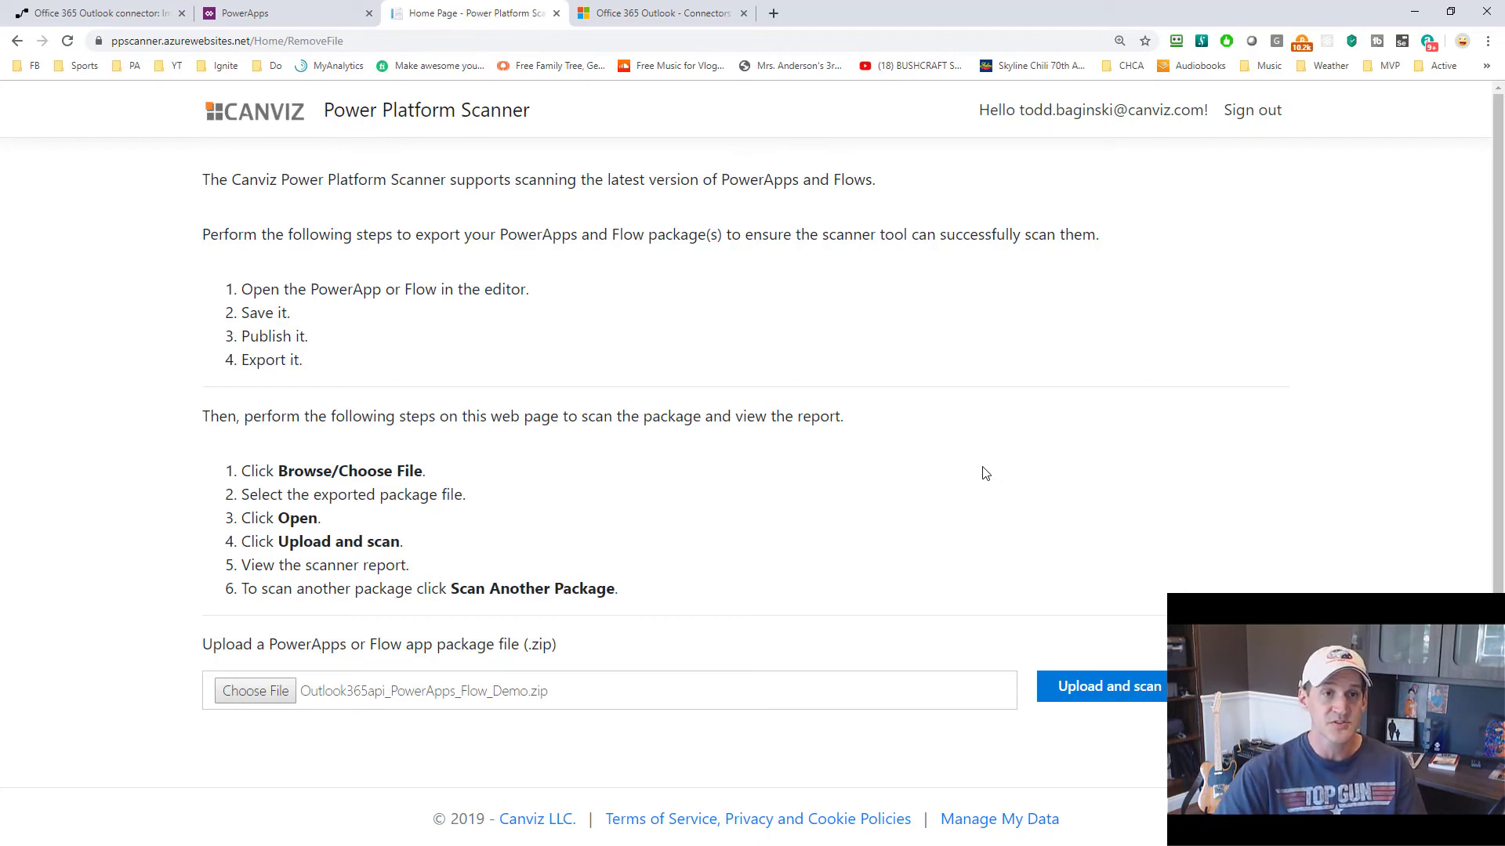
pyautogui.click(1113, 686)
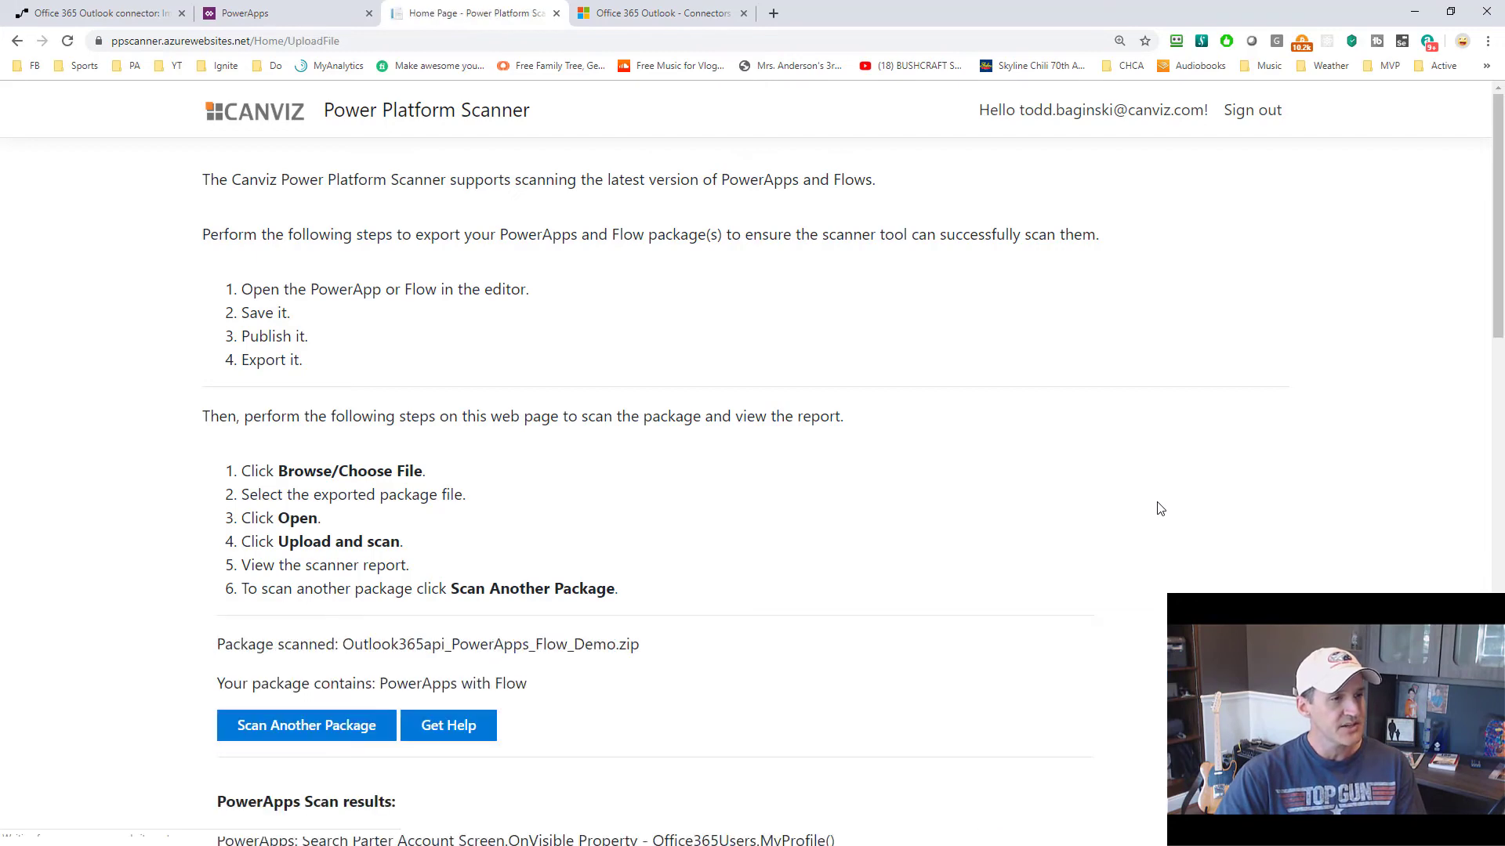
pyautogui.scroll(-5, 1160, 508)
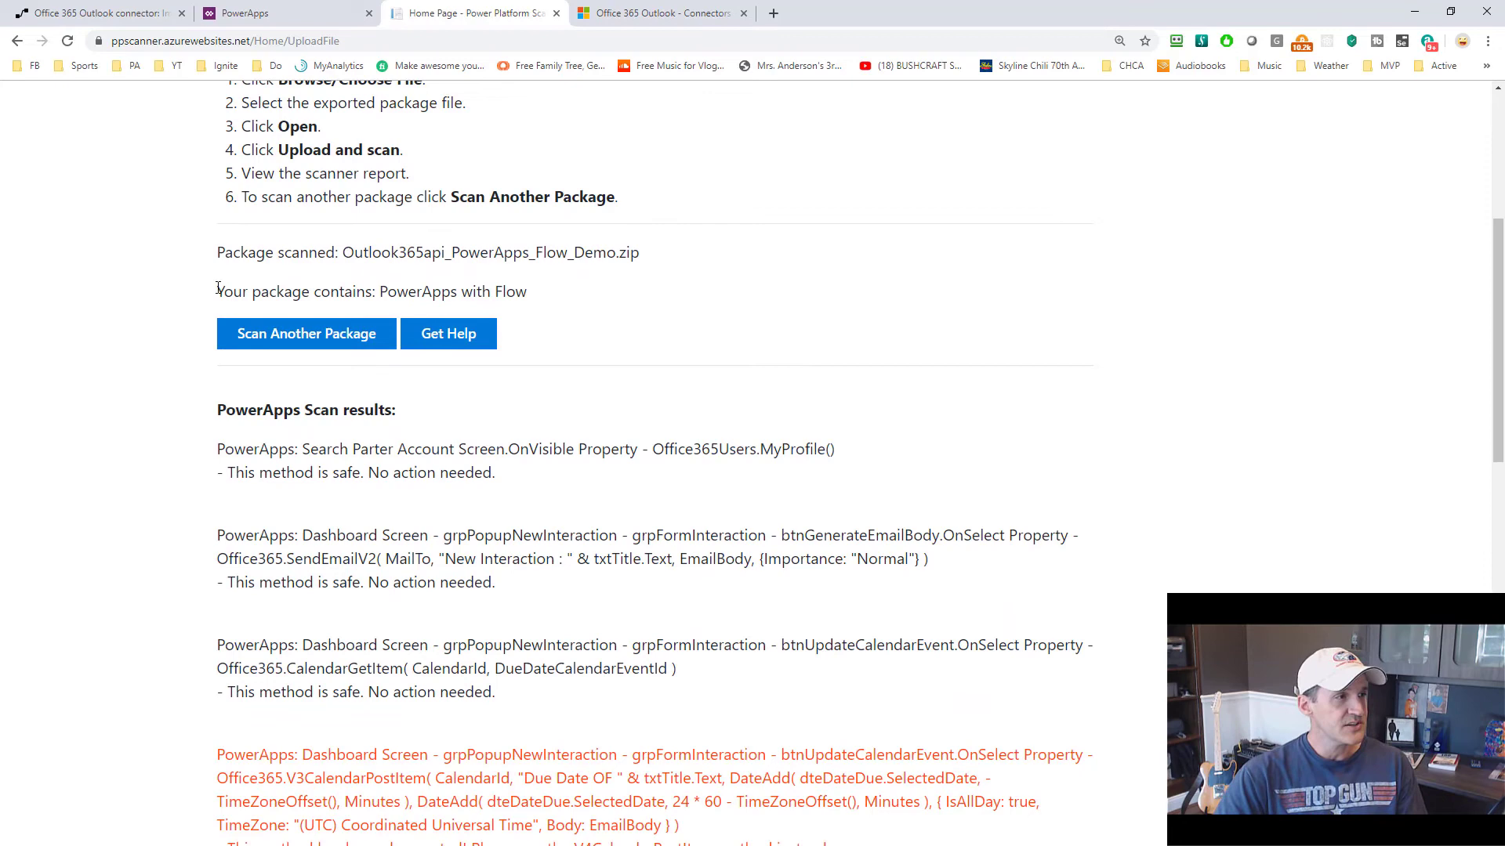
pyautogui.moveTo(218, 288); pyautogui.dragTo(509, 296)
pyautogui.click(694, 304)
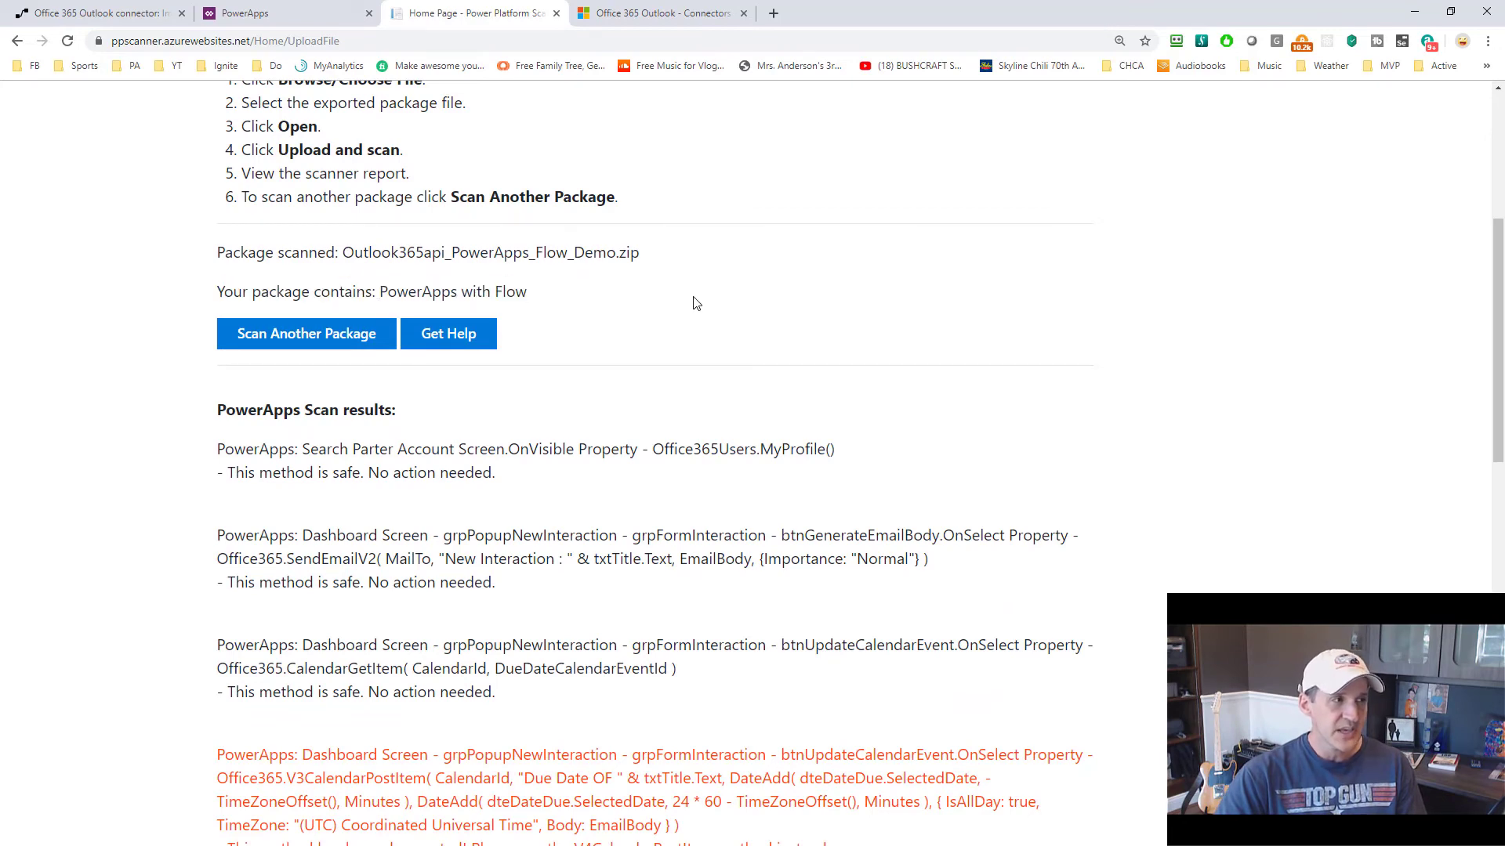
pyautogui.scroll(-4, 694, 304)
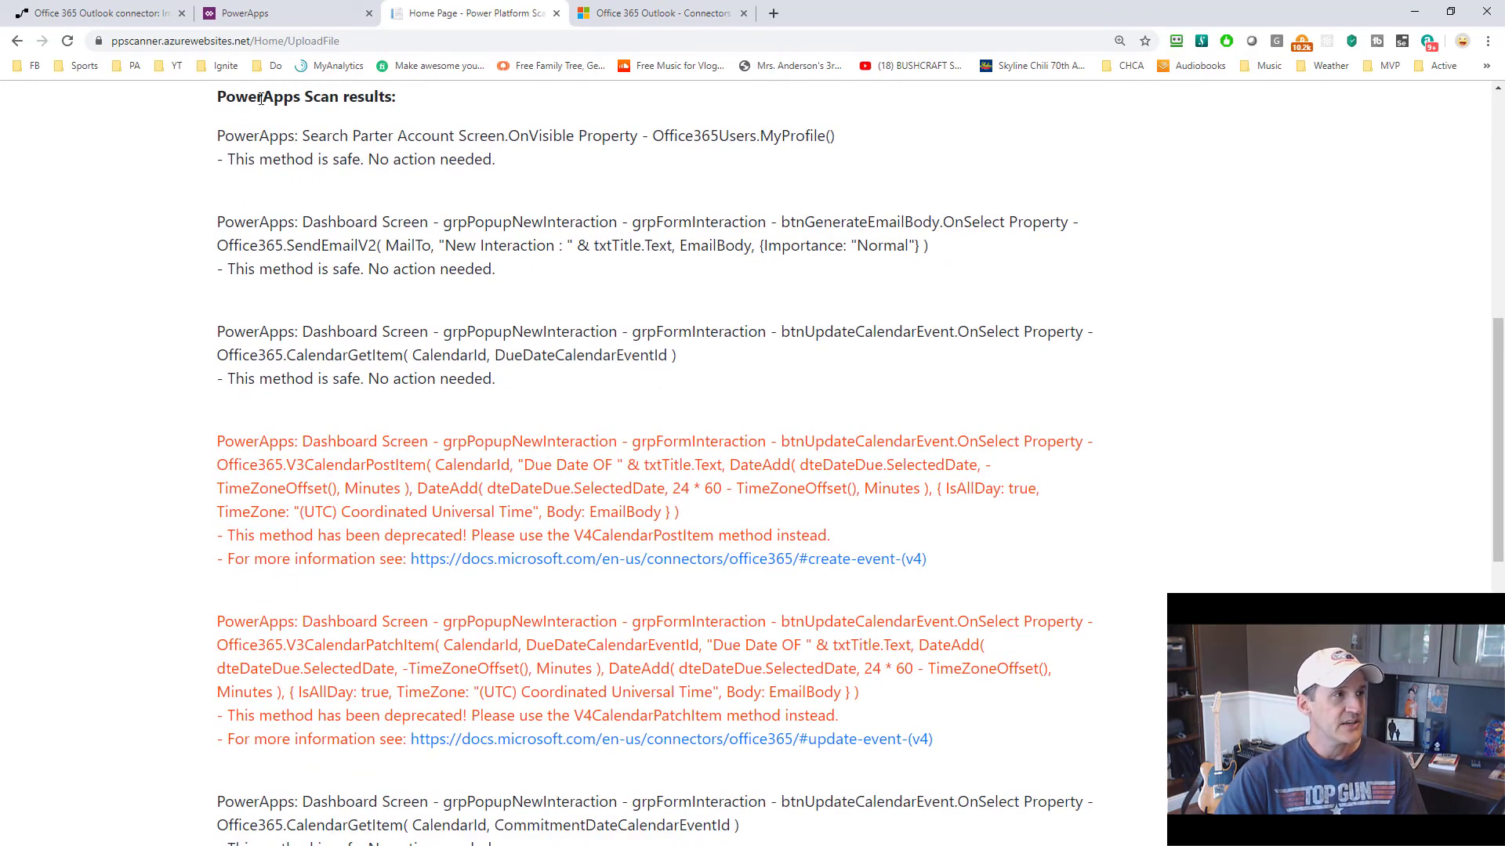
pyautogui.moveTo(217, 99); pyautogui.dragTo(421, 110)
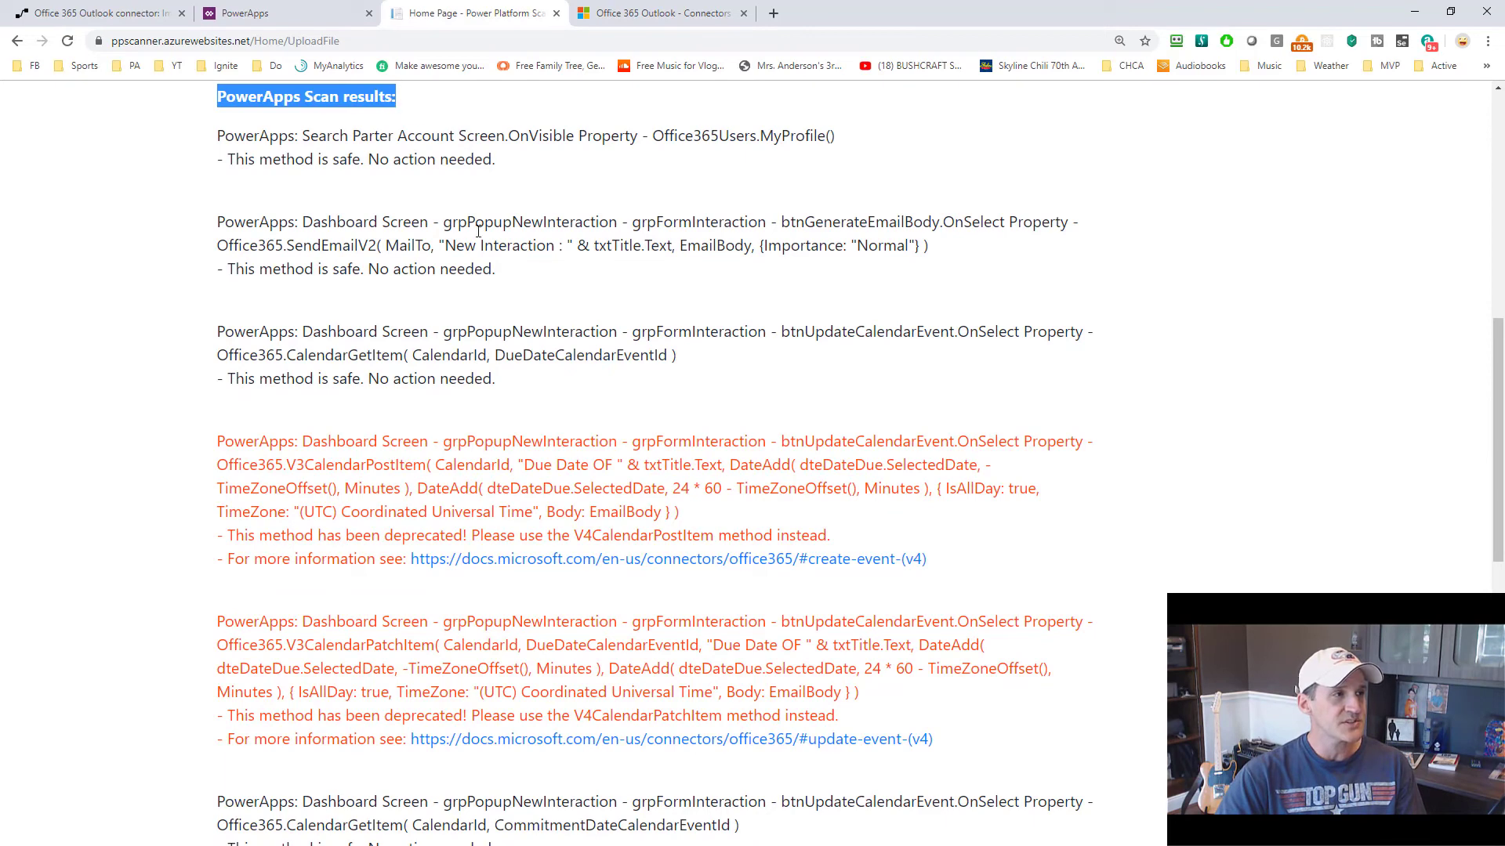
pyautogui.click(478, 231)
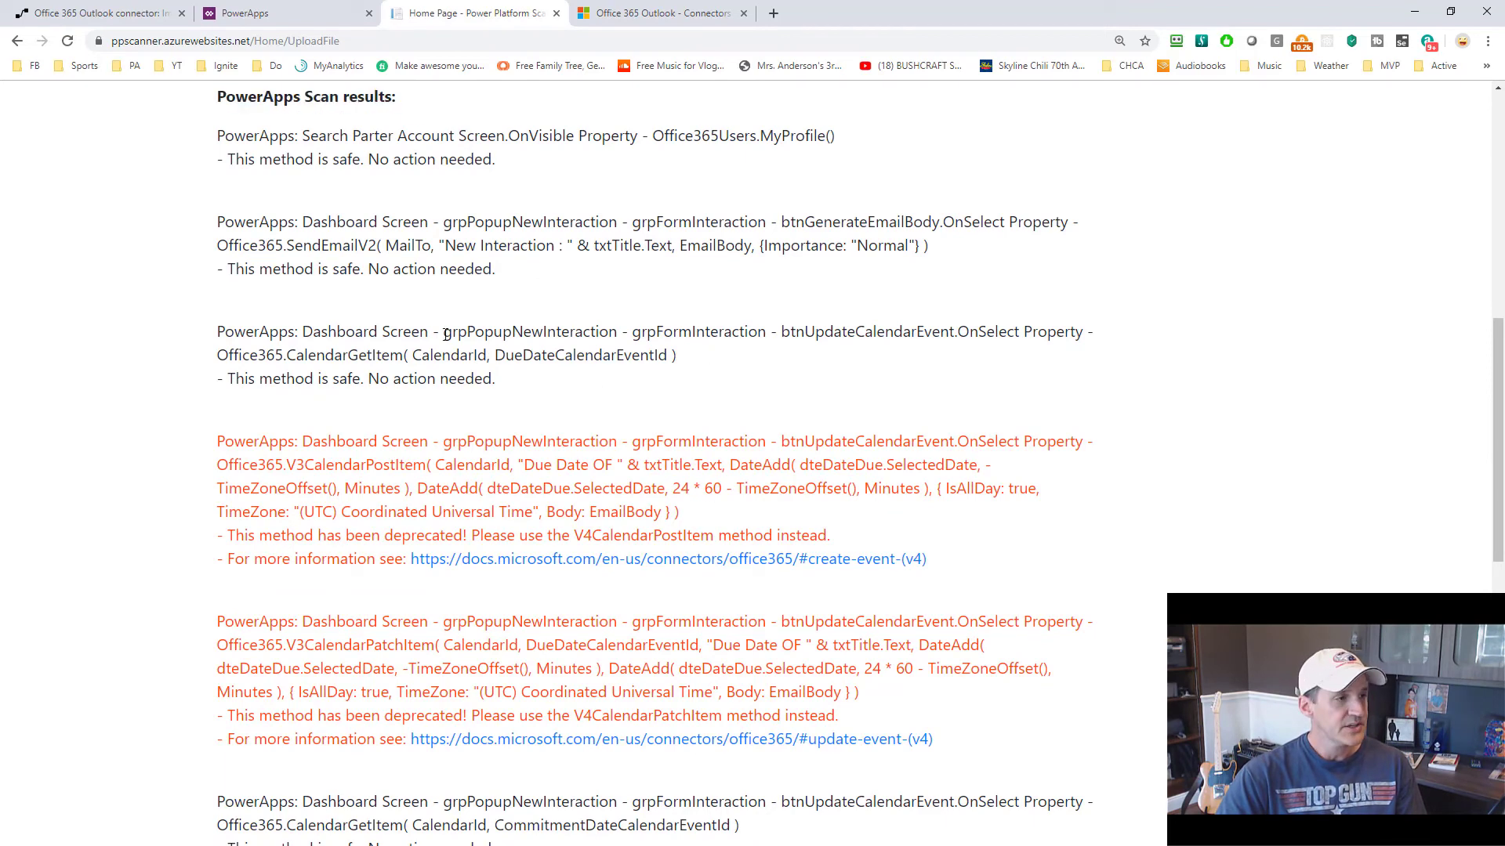
pyautogui.scroll(-10, 416, 662)
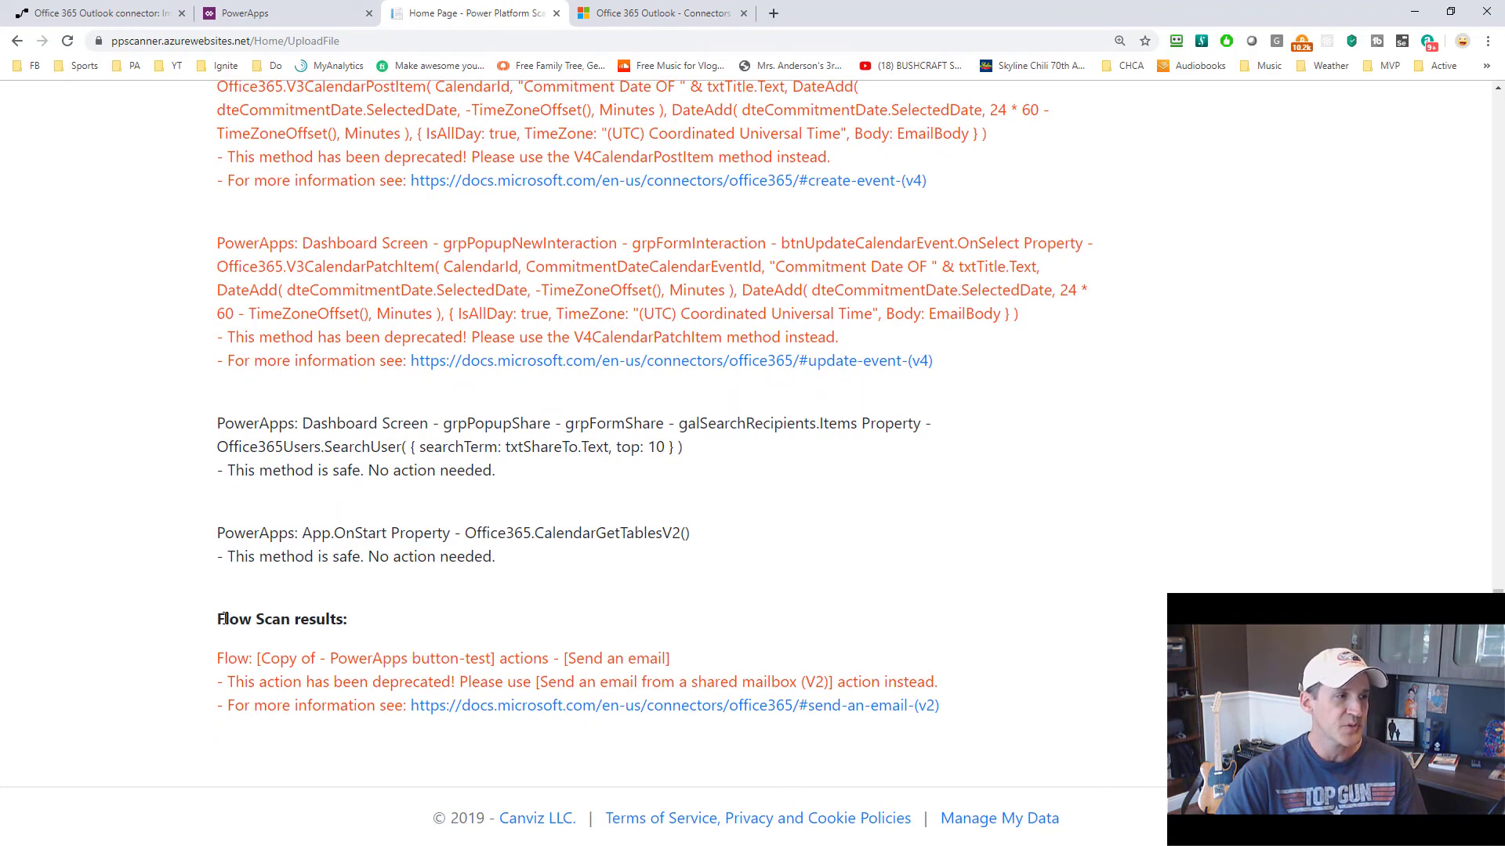
pyautogui.moveTo(218, 621); pyautogui.dragTo(381, 626)
pyautogui.click(455, 632)
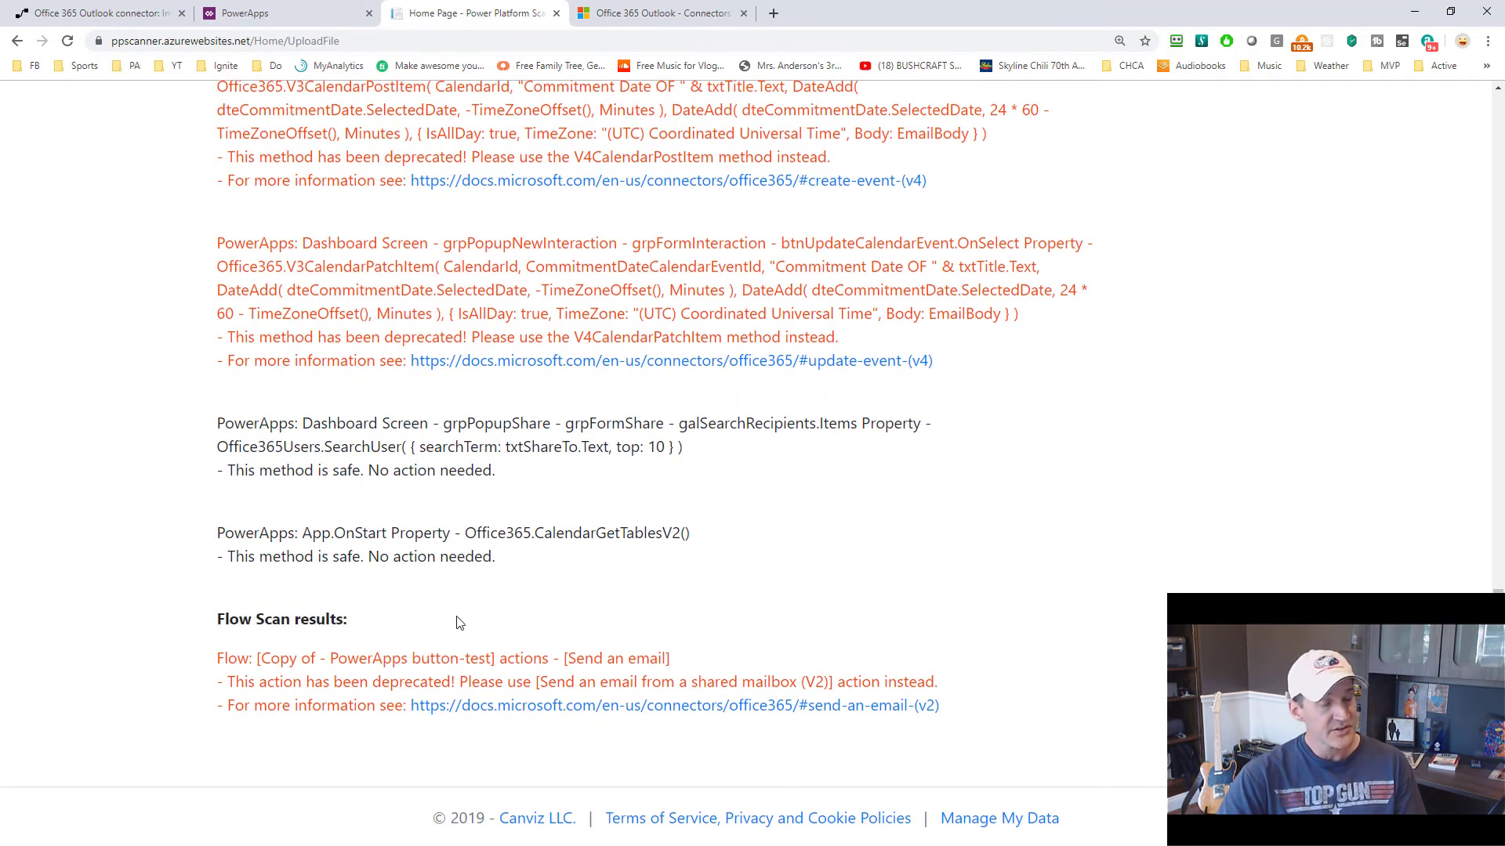
pyautogui.moveTo(569, 659); pyautogui.dragTo(670, 657)
pyautogui.click(780, 652)
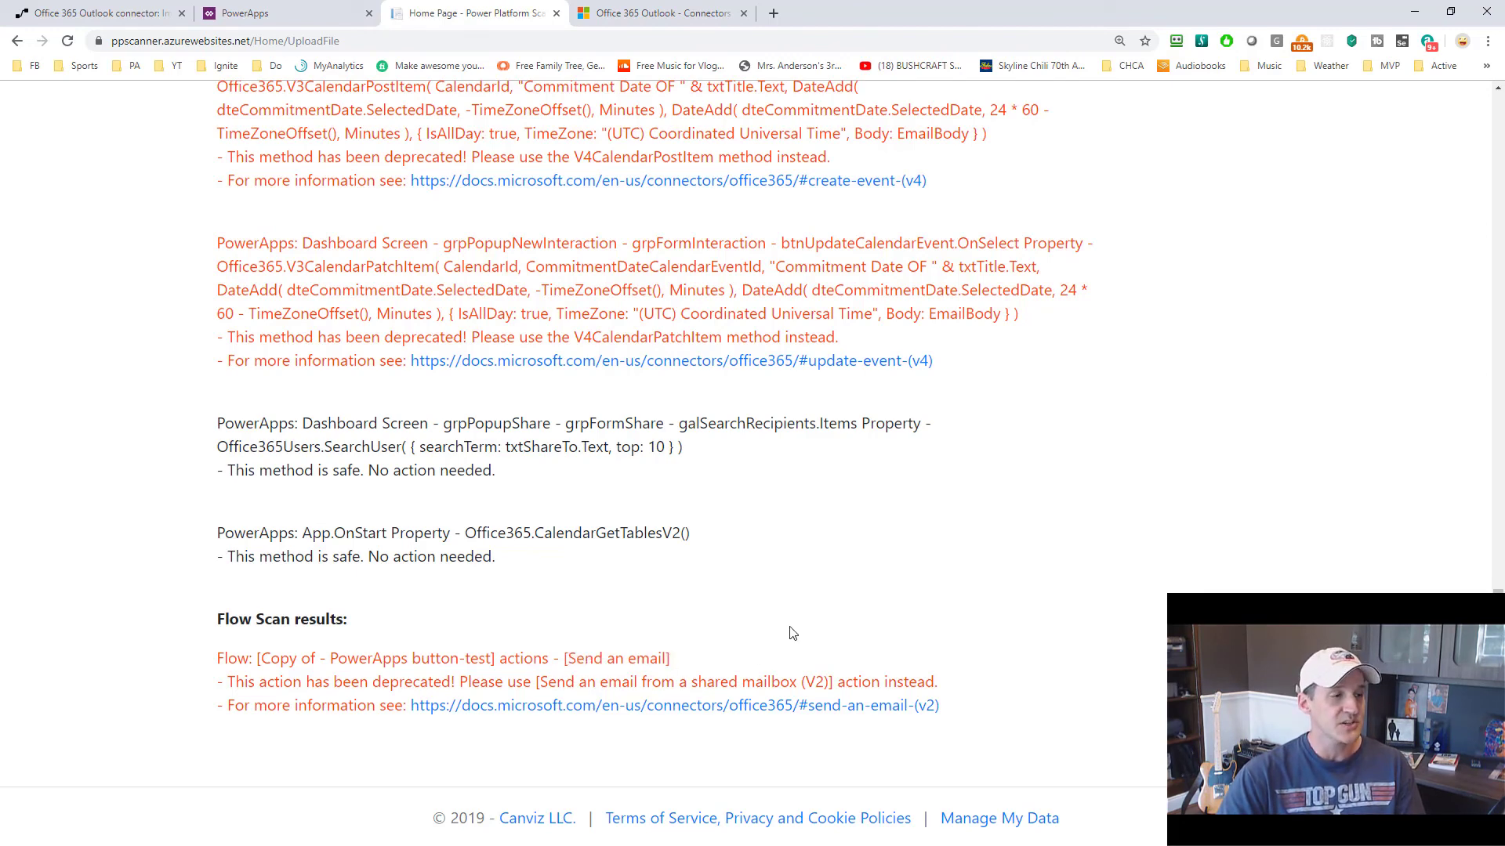
pyautogui.scroll(20, 791, 634)
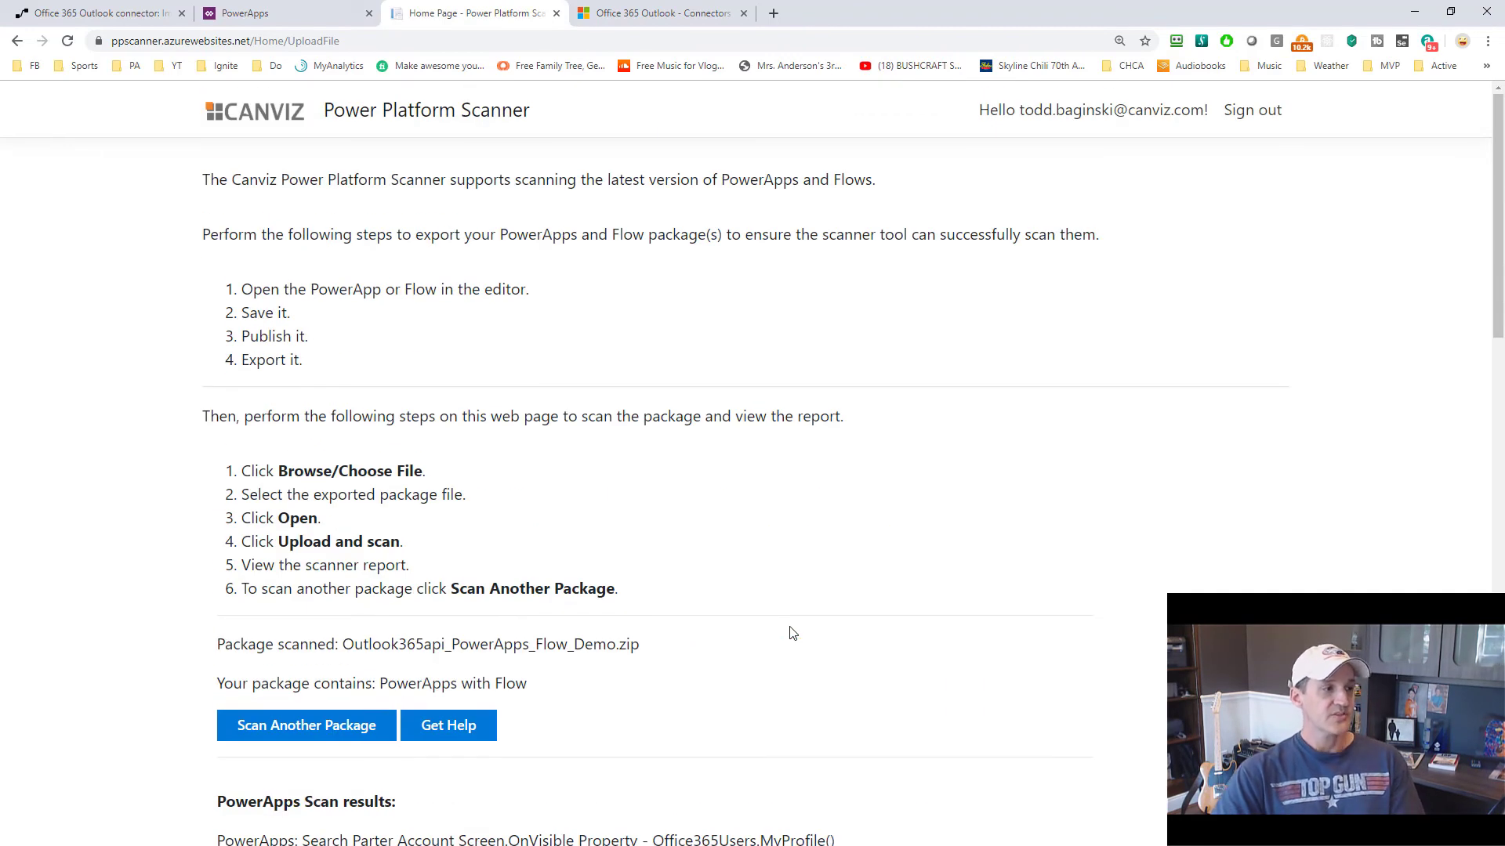
# Step: Clear the Outlook365api_PowerApps_Flow_Demo.zip results with Scan Another Package
pyautogui.click(349, 725)
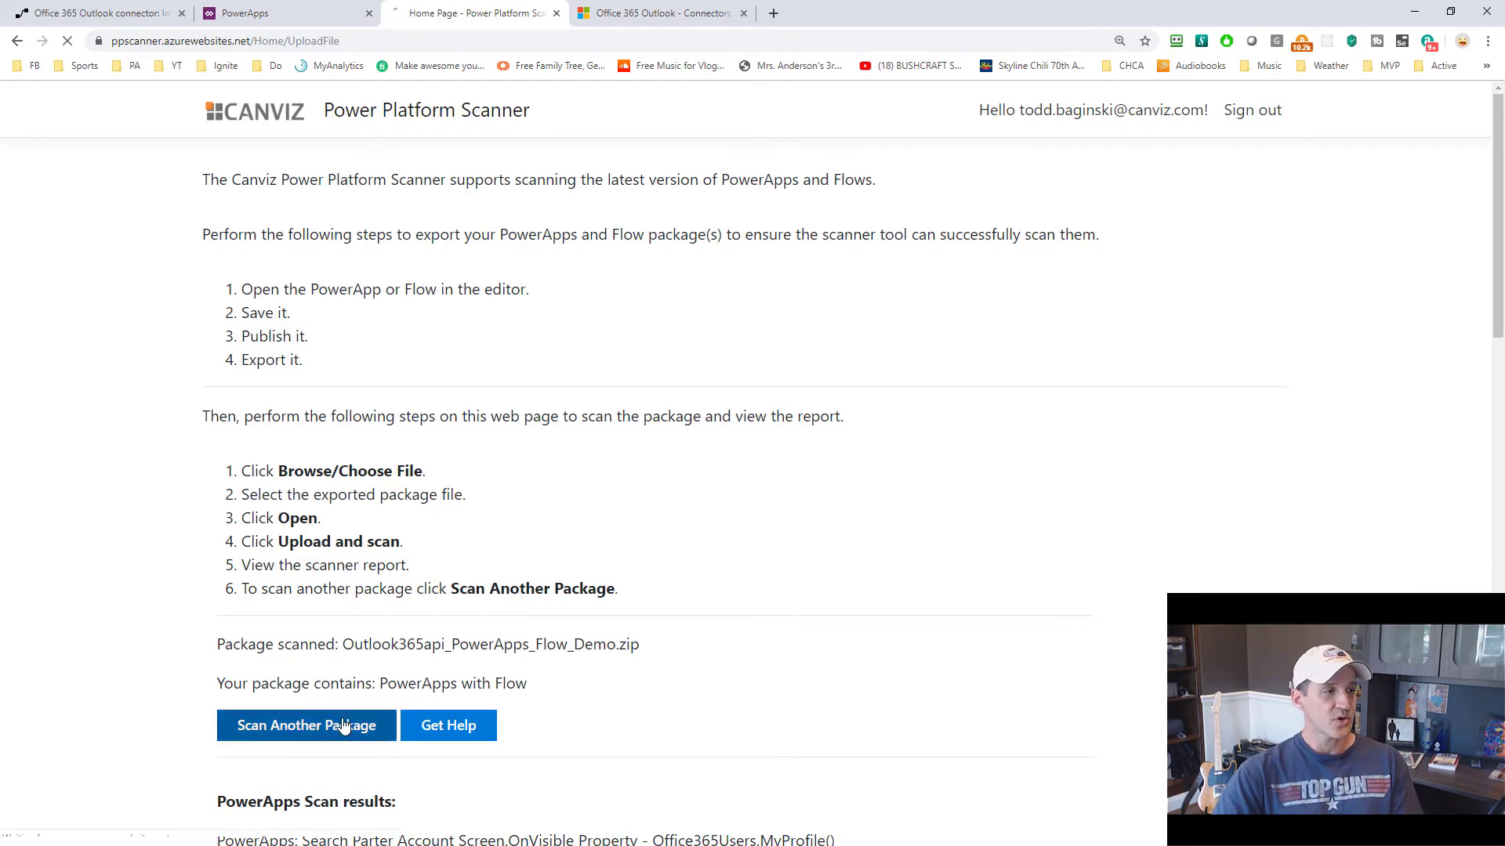